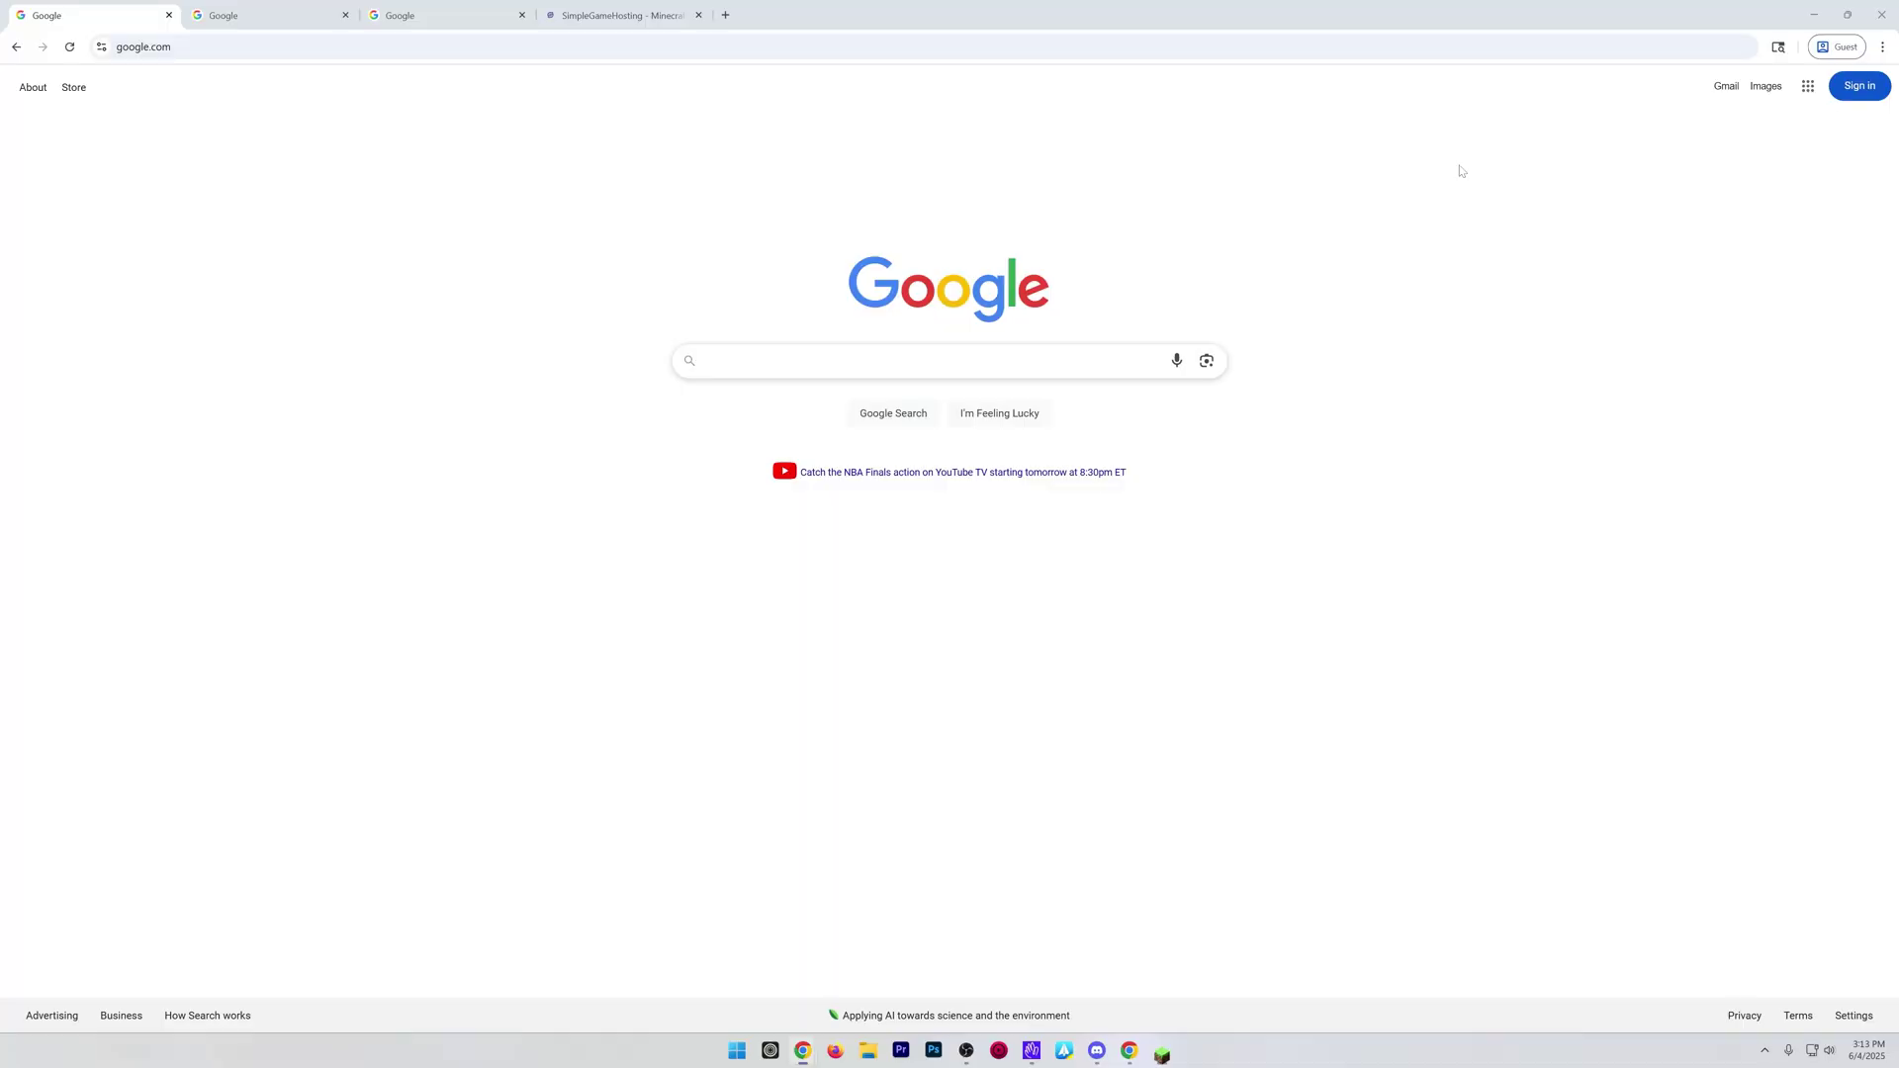
Search Google for "optifine download" and open the OptiFine Downloads page.
{"action": "left_click", "coordinate": [836, 364]}
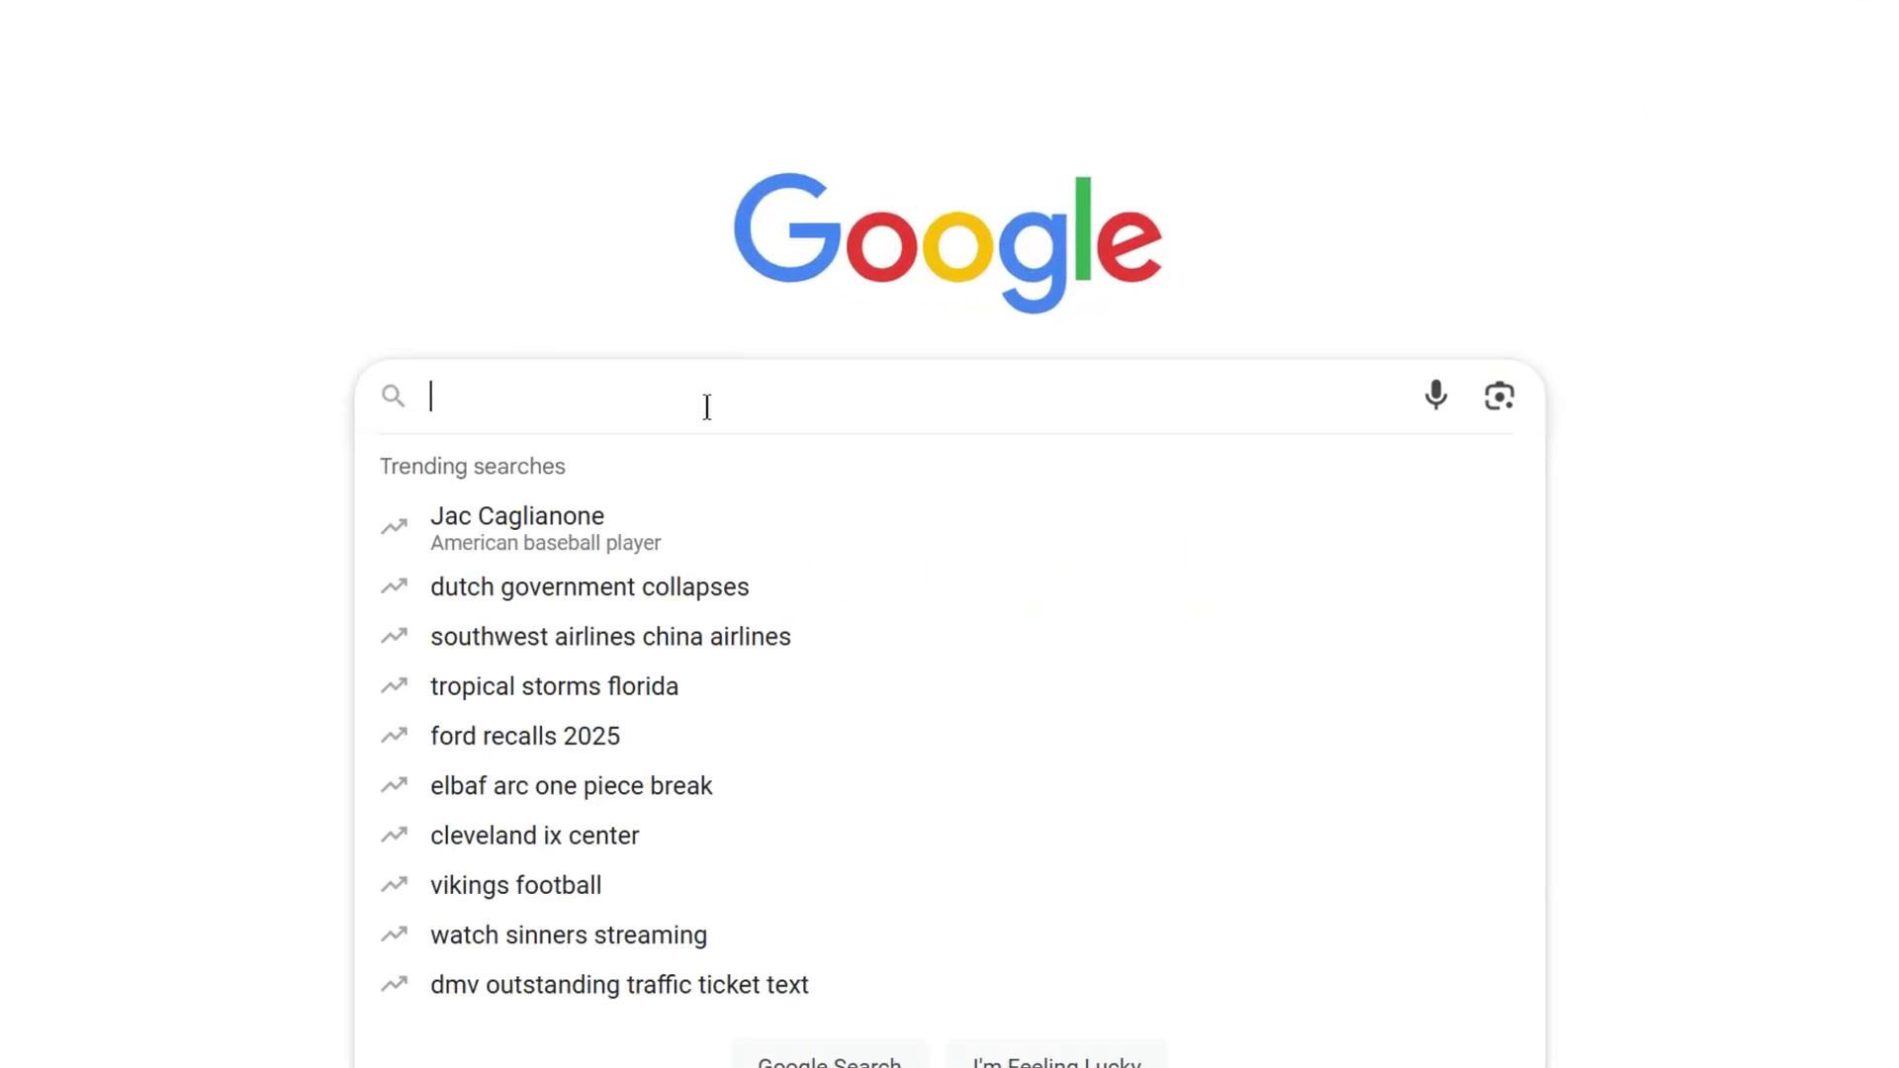
{"action": "type", "text": "optifine download"}
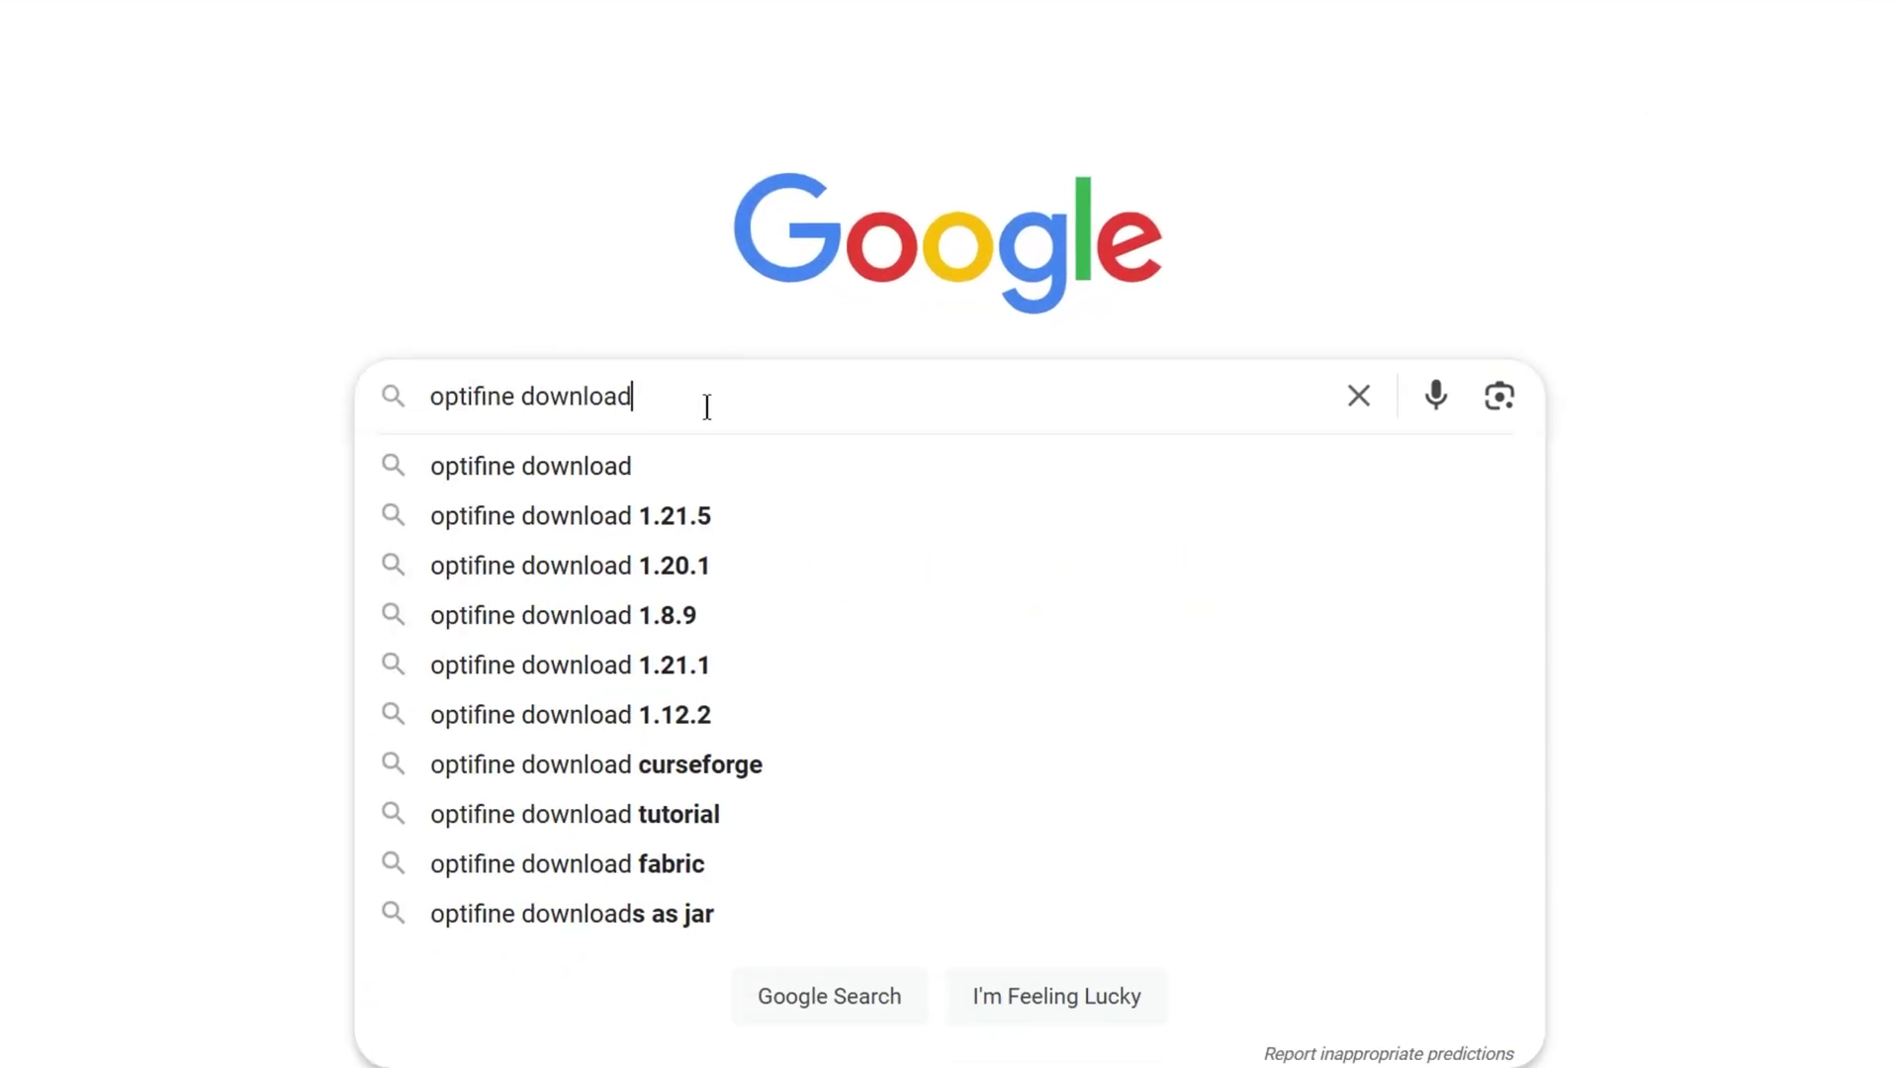
{"action": "key", "text": "Return"}
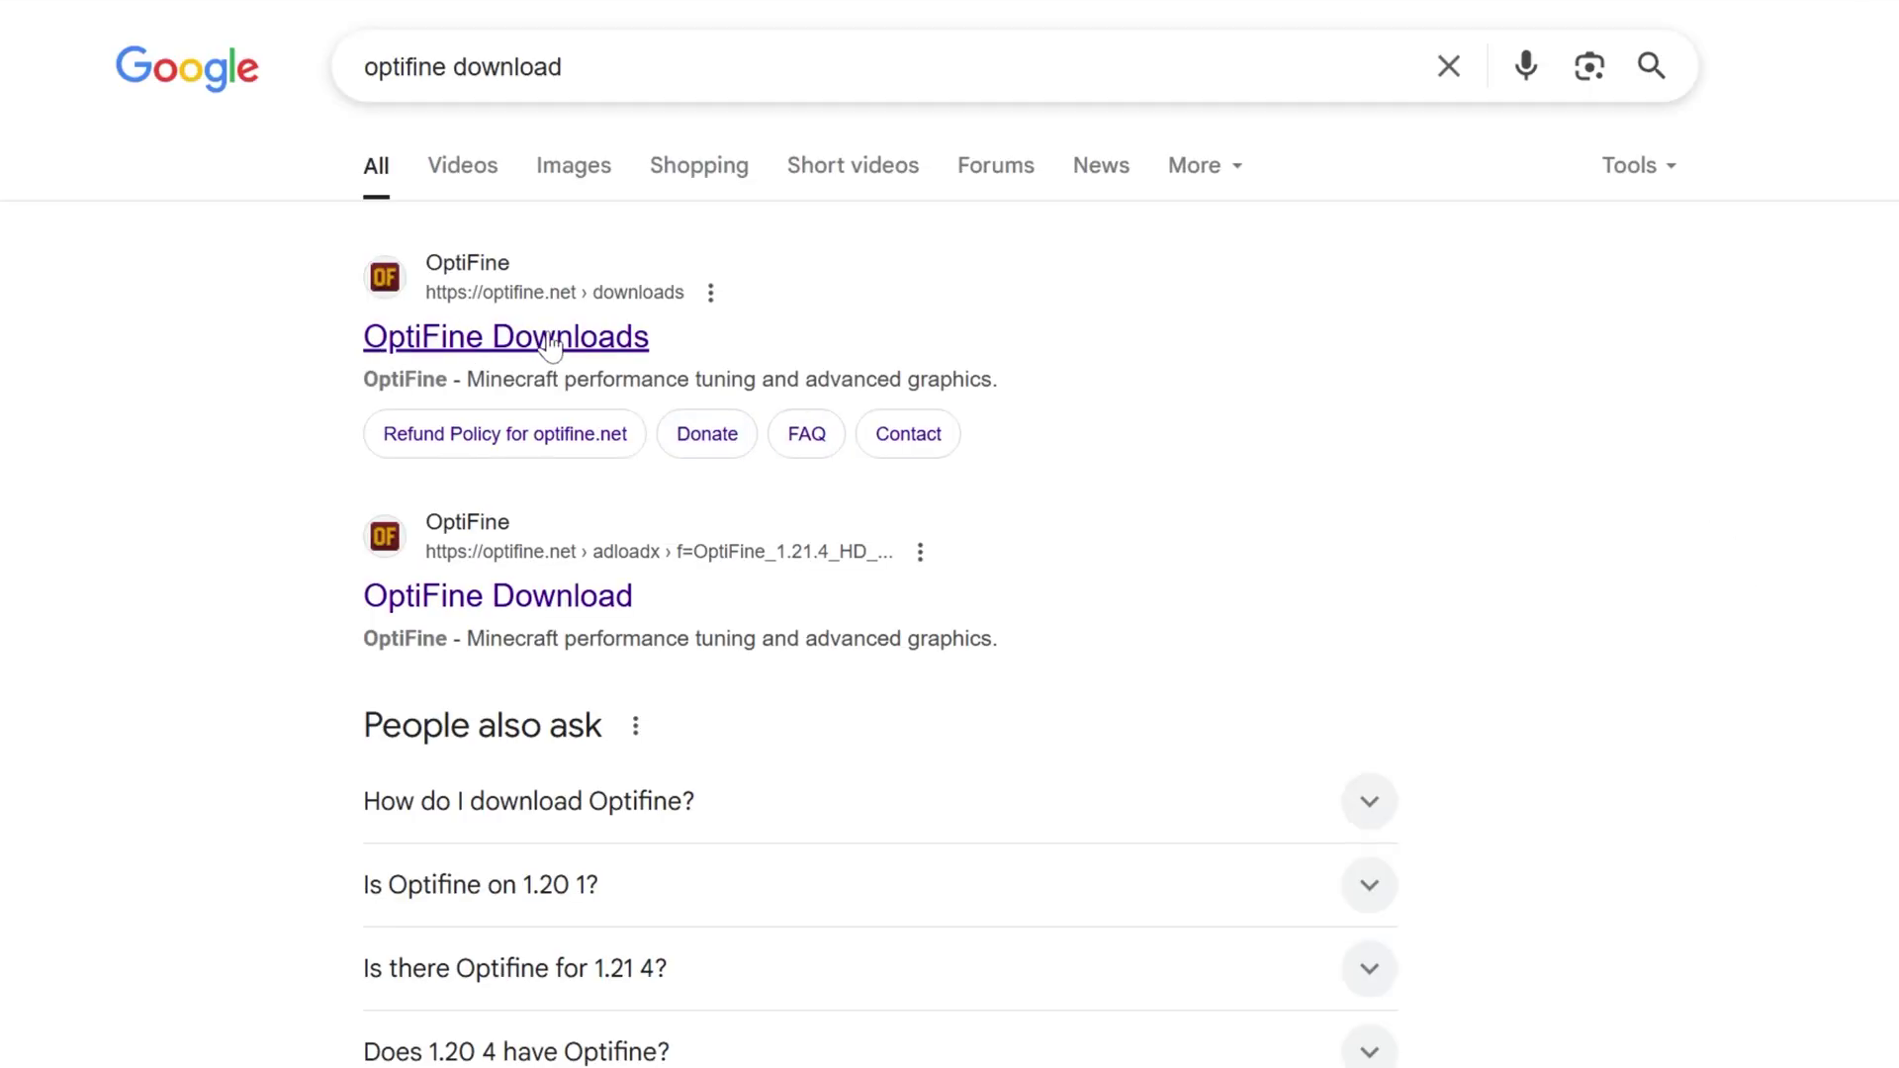
{"action": "left_click", "coordinate": [509, 341]}
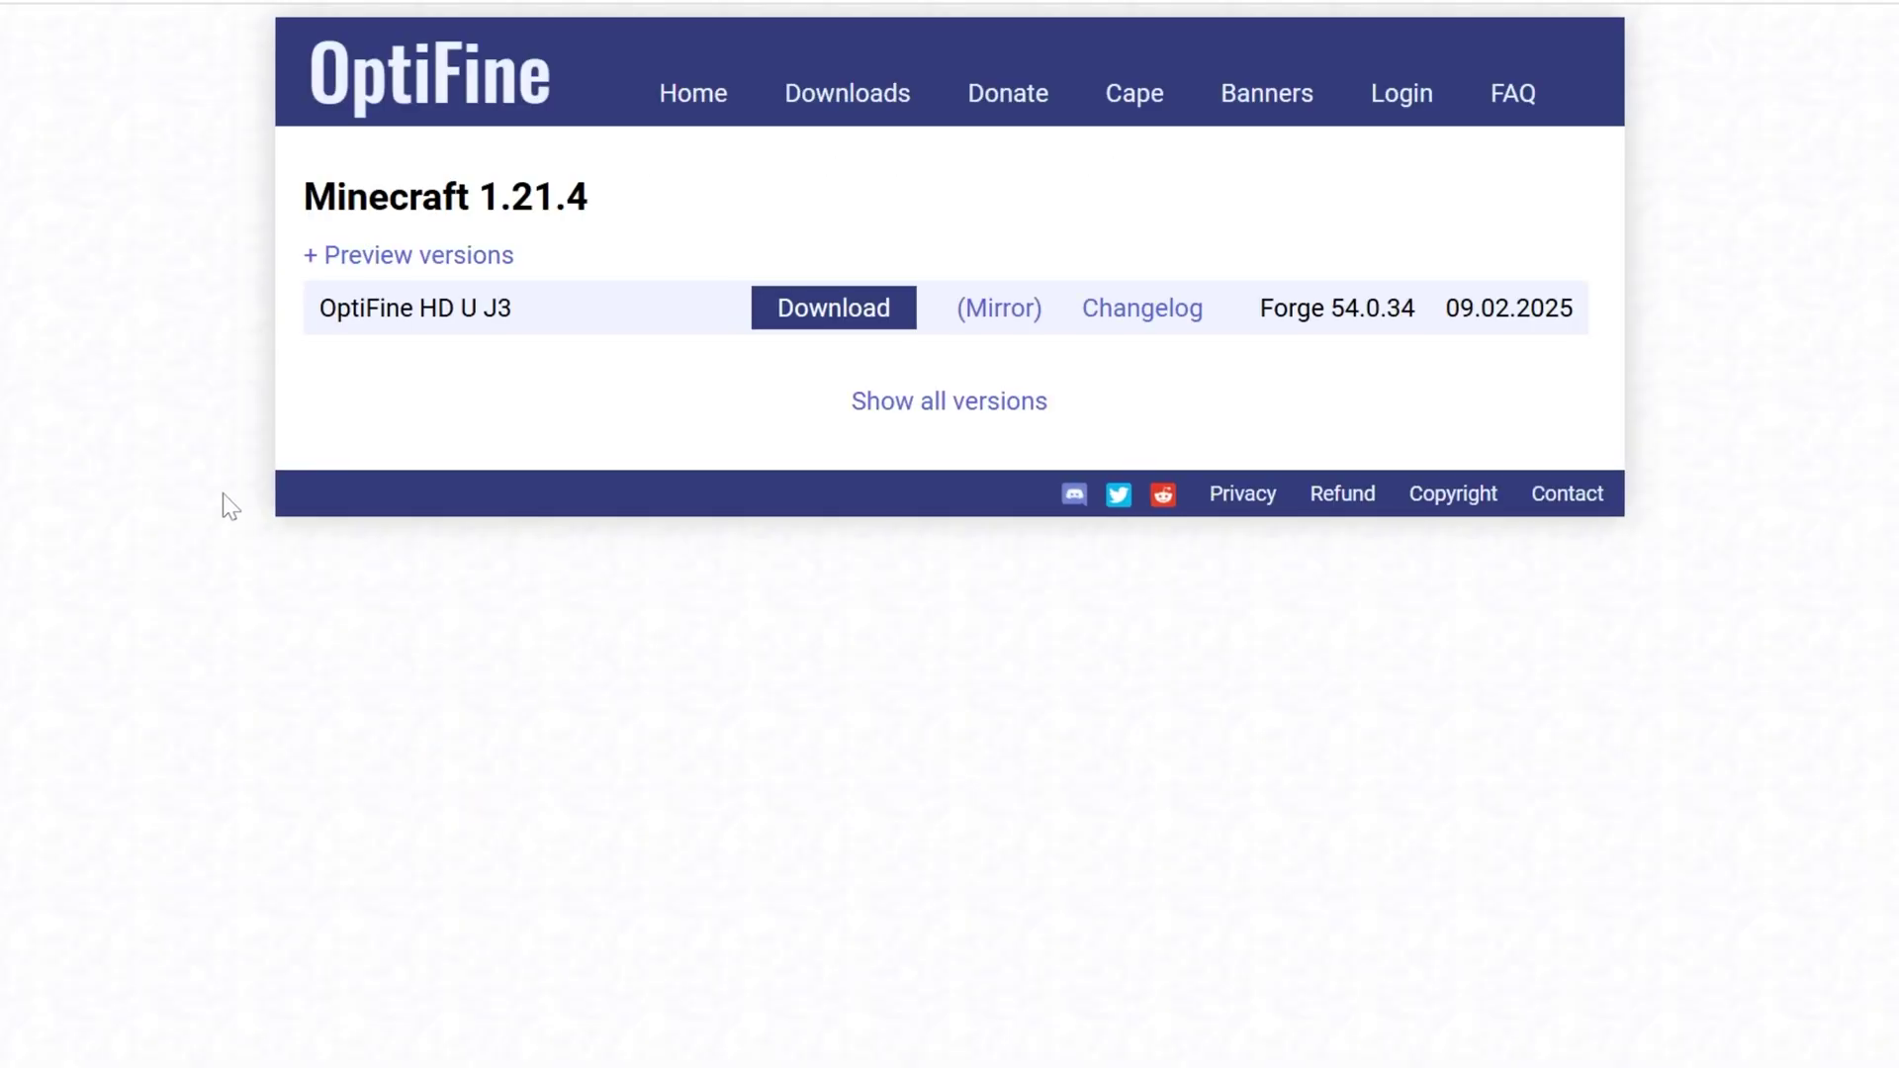
Show all OptiFine versions and start the mirror download of OptiFine HD U J3 for Minecraft 1.21.4.
{"action": "left_click", "coordinate": [902, 403]}
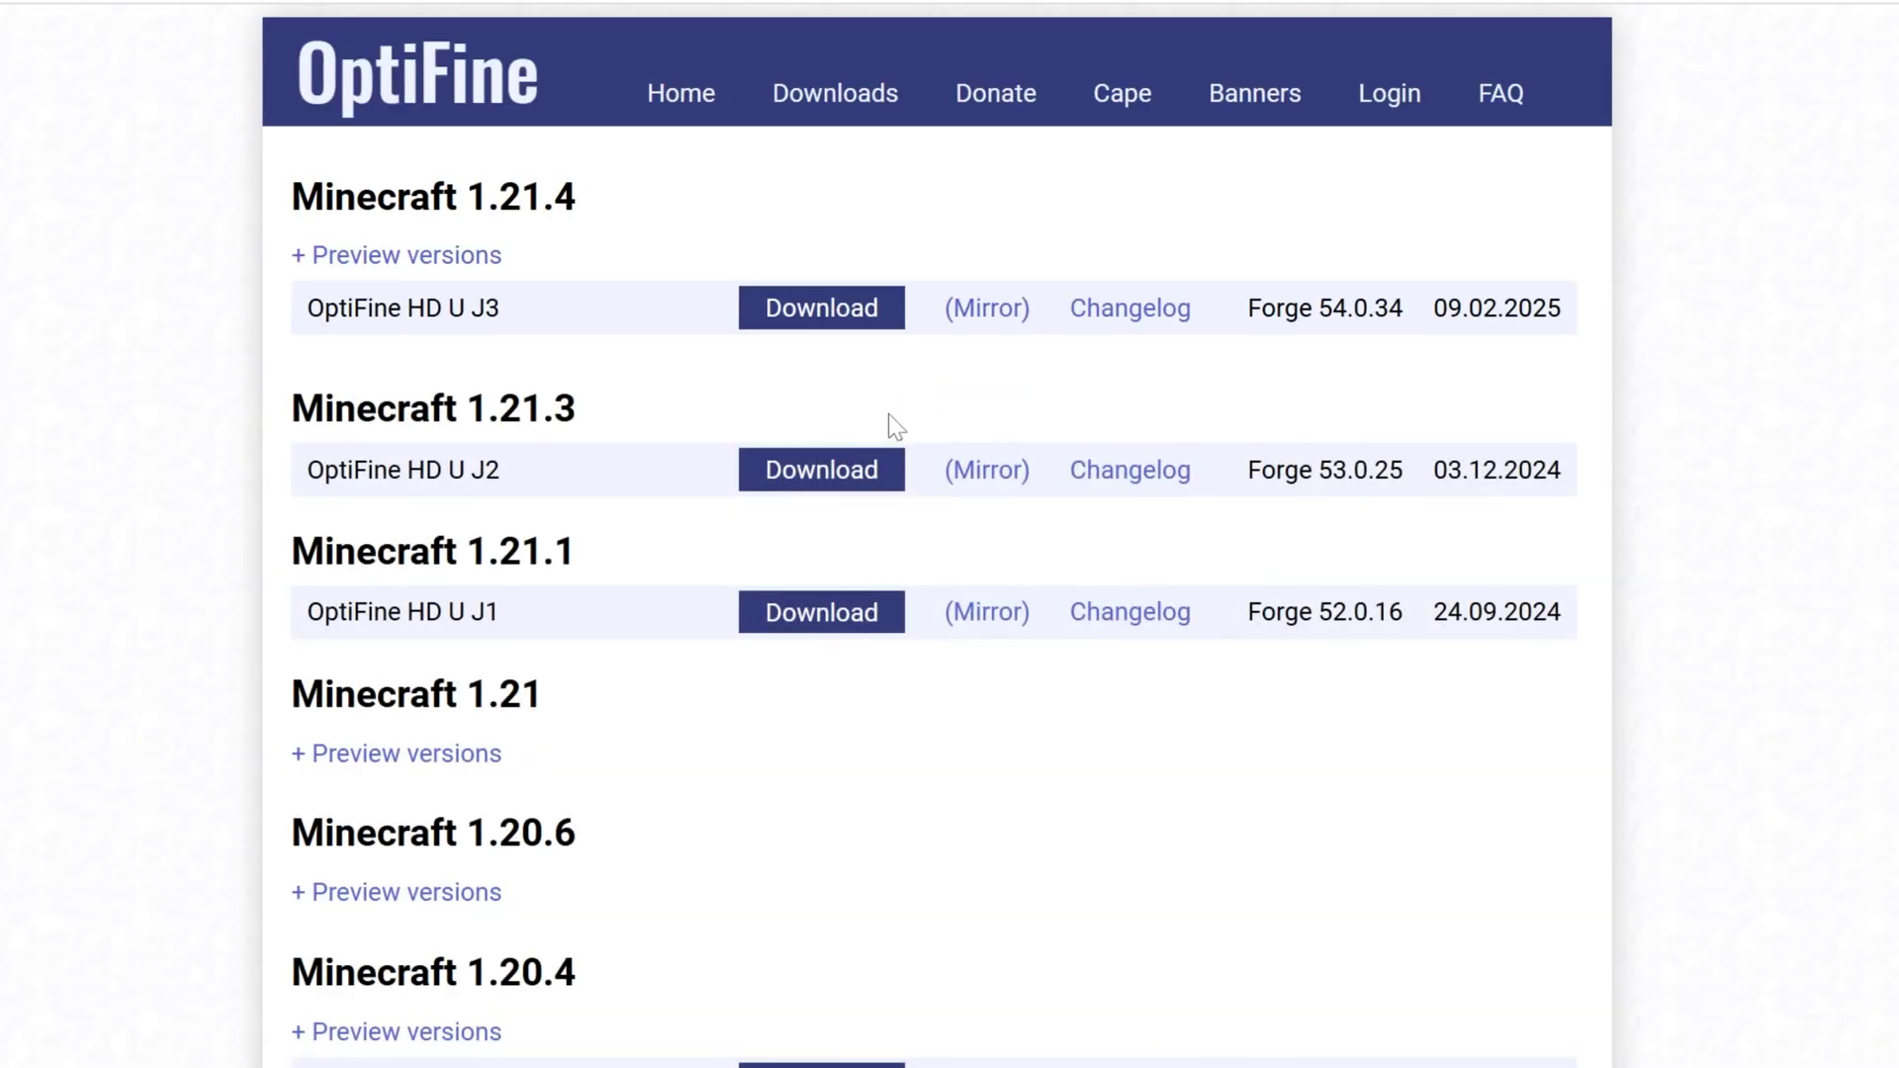
{"action": "scroll", "coordinate": [577, 398], "scroll_direction": "down", "scroll_amount": 3}
{"action": "scroll", "coordinate": [606, 492], "scroll_direction": "up", "scroll_amount": 3}
{"action": "scroll", "coordinate": [607, 492], "scroll_direction": "down", "scroll_amount": 14}
{"action": "scroll", "coordinate": [950, 535], "scroll_direction": "down", "scroll_amount": 5}
{"action": "scroll", "coordinate": [949, 534], "scroll_direction": "up", "scroll_amount": 20}
{"action": "left_click", "coordinate": [1005, 315]}
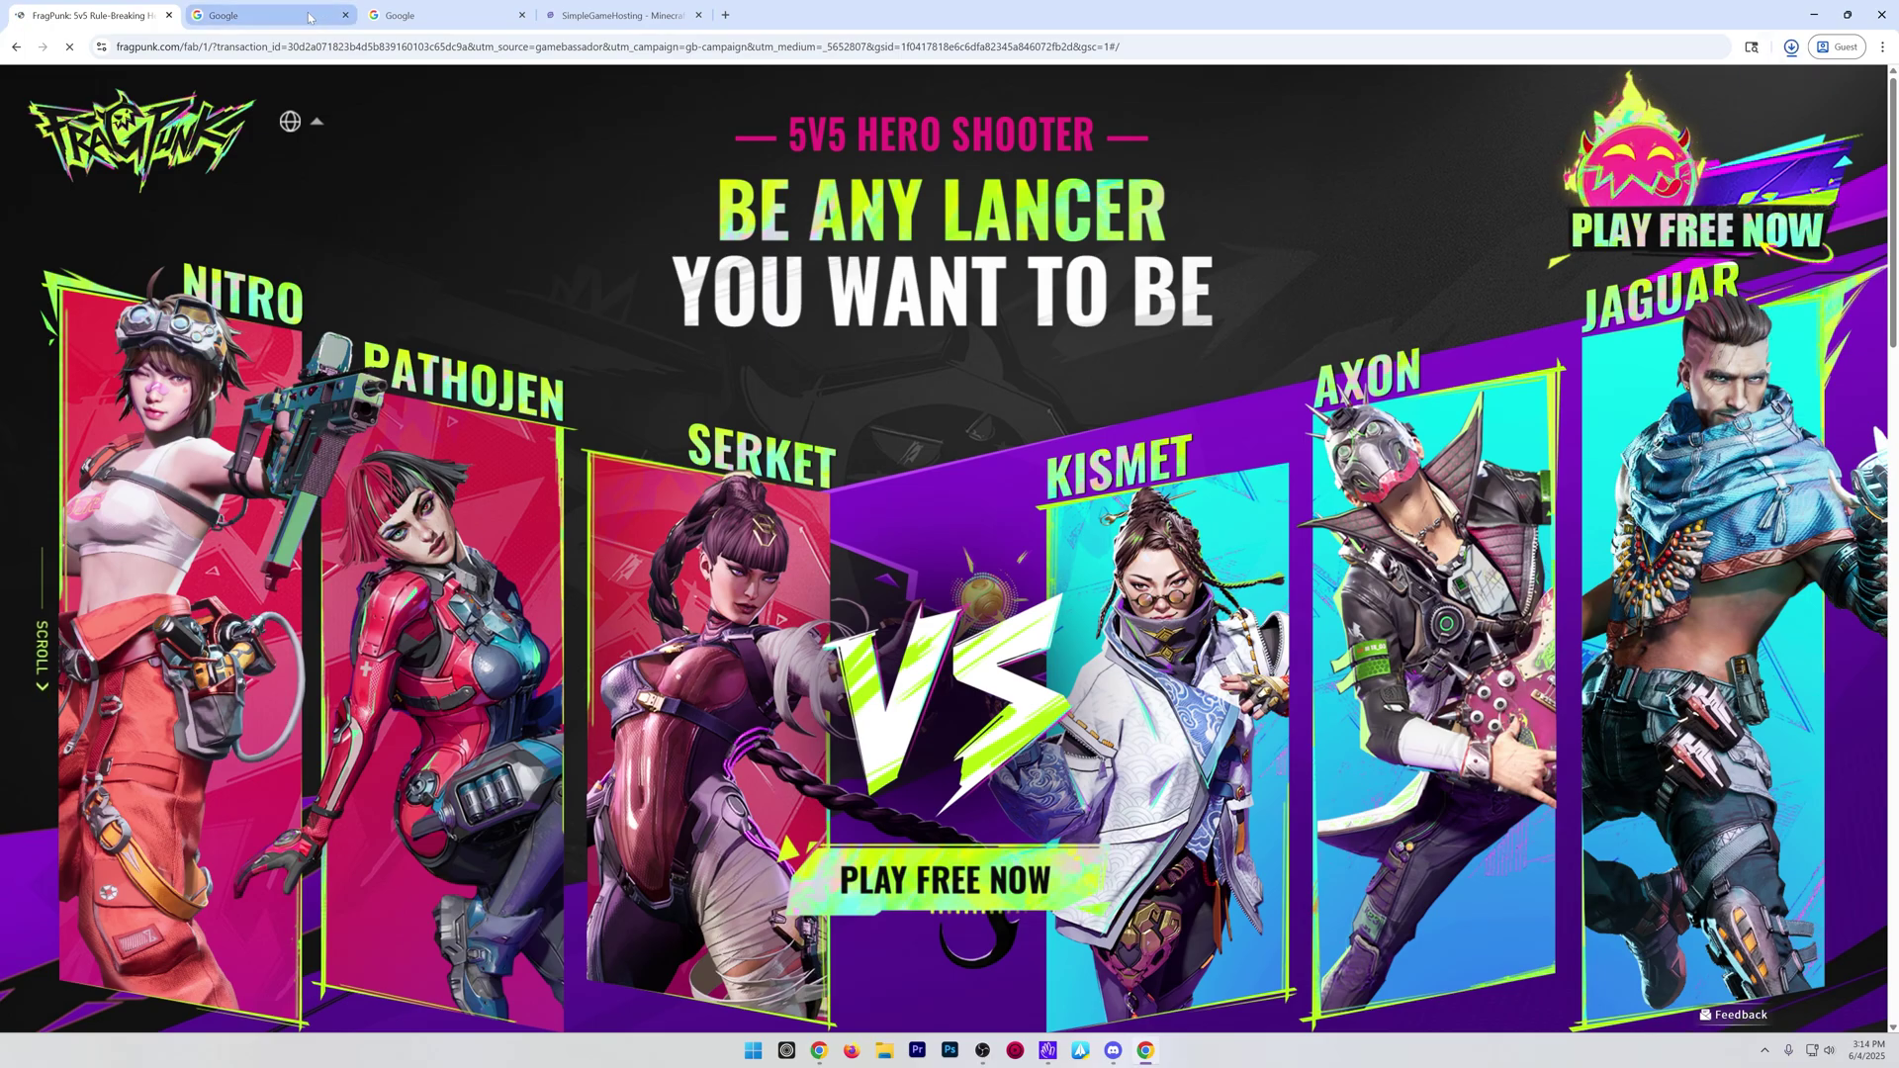
Search Google for "minecraft shaders" in the next open browser page.
{"action": "left_click", "coordinate": [310, 17]}
{"action": "left_click", "coordinate": [746, 358]}
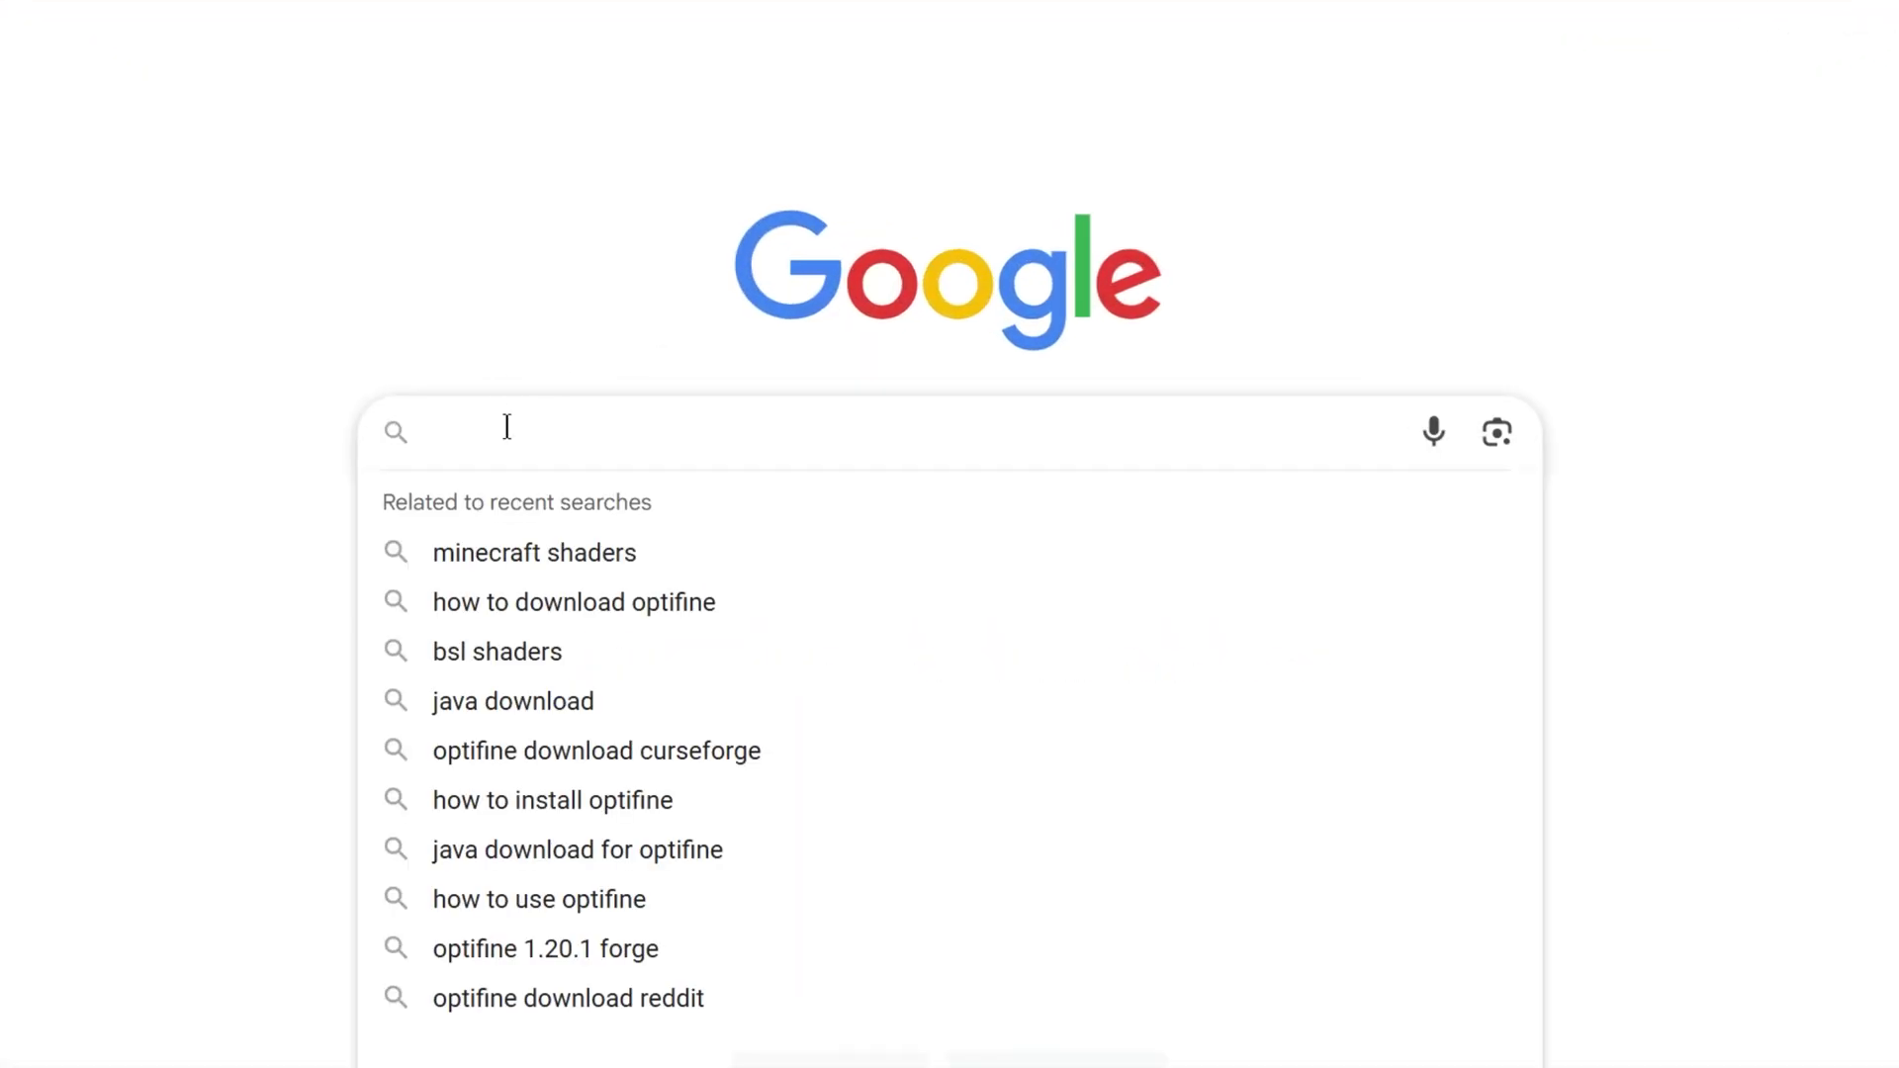
{"action": "type", "text": "minecraft"}
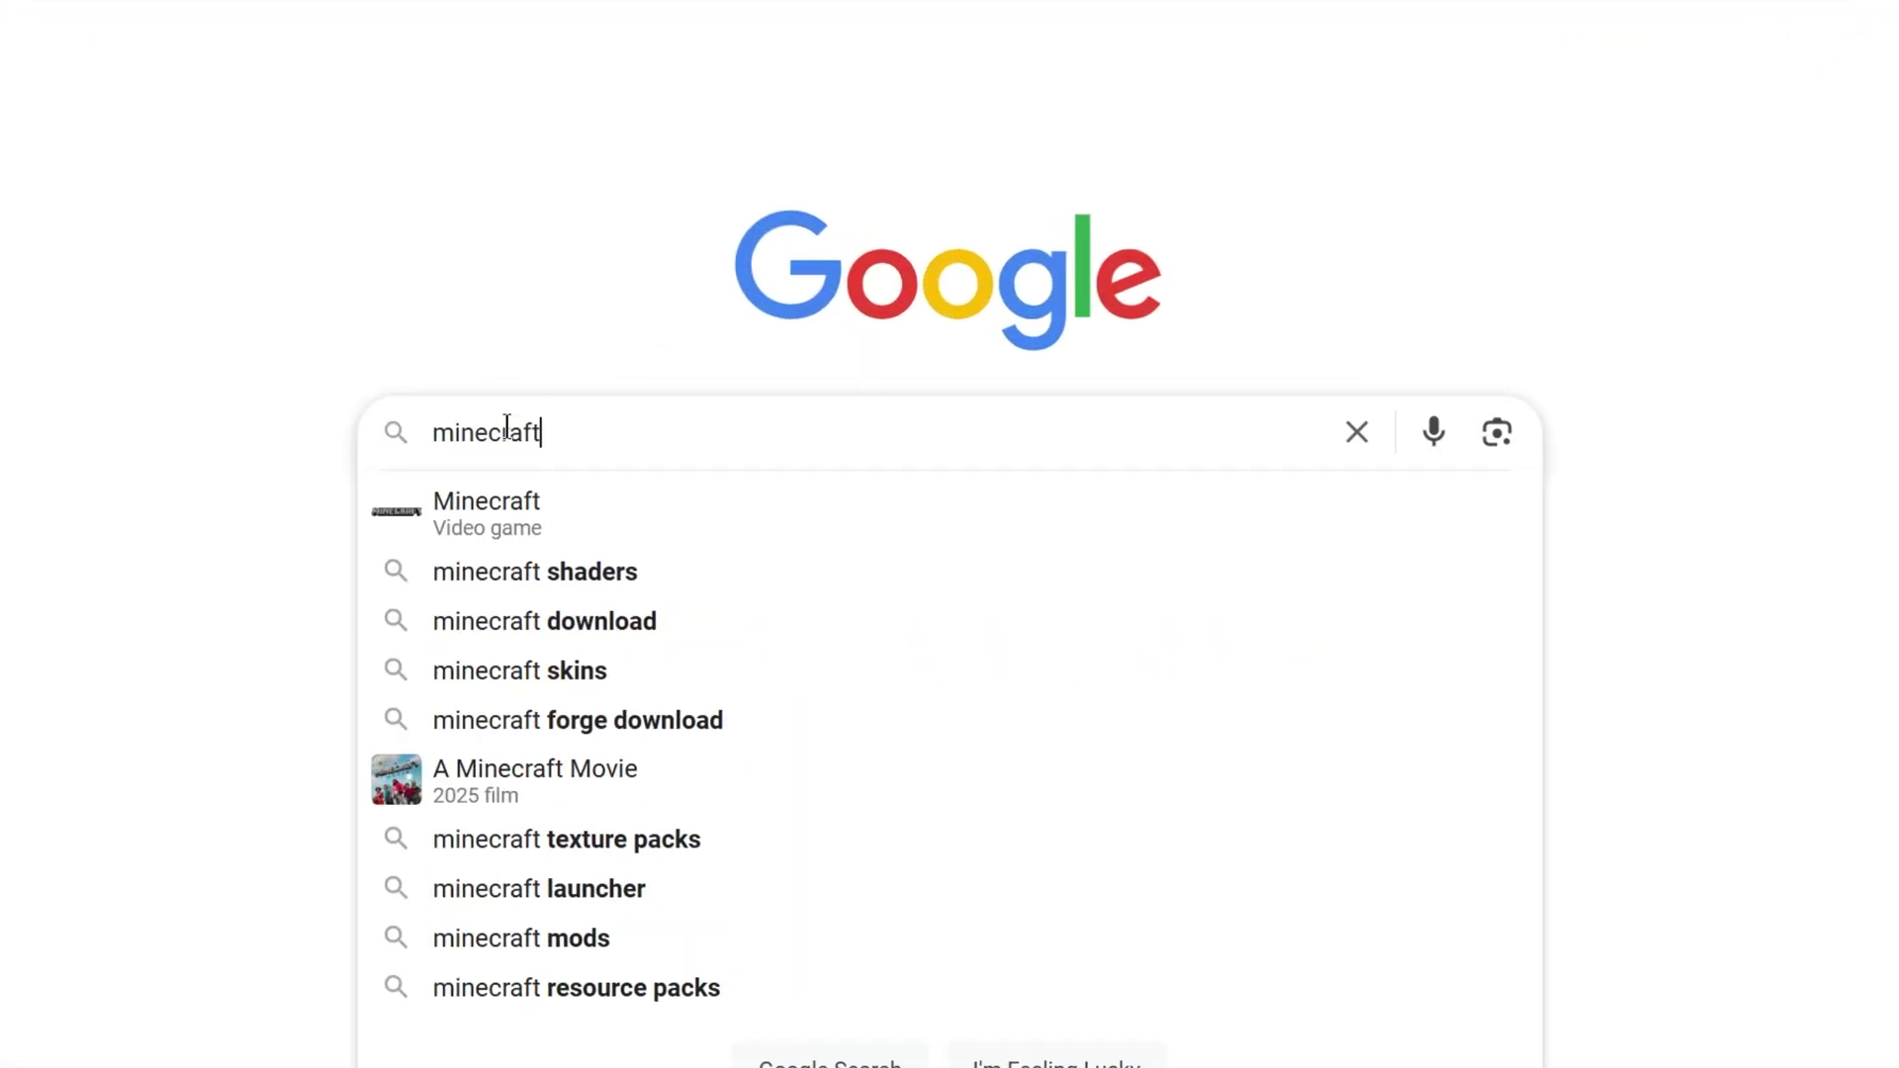
{"action": "type", "text": " shaders"}
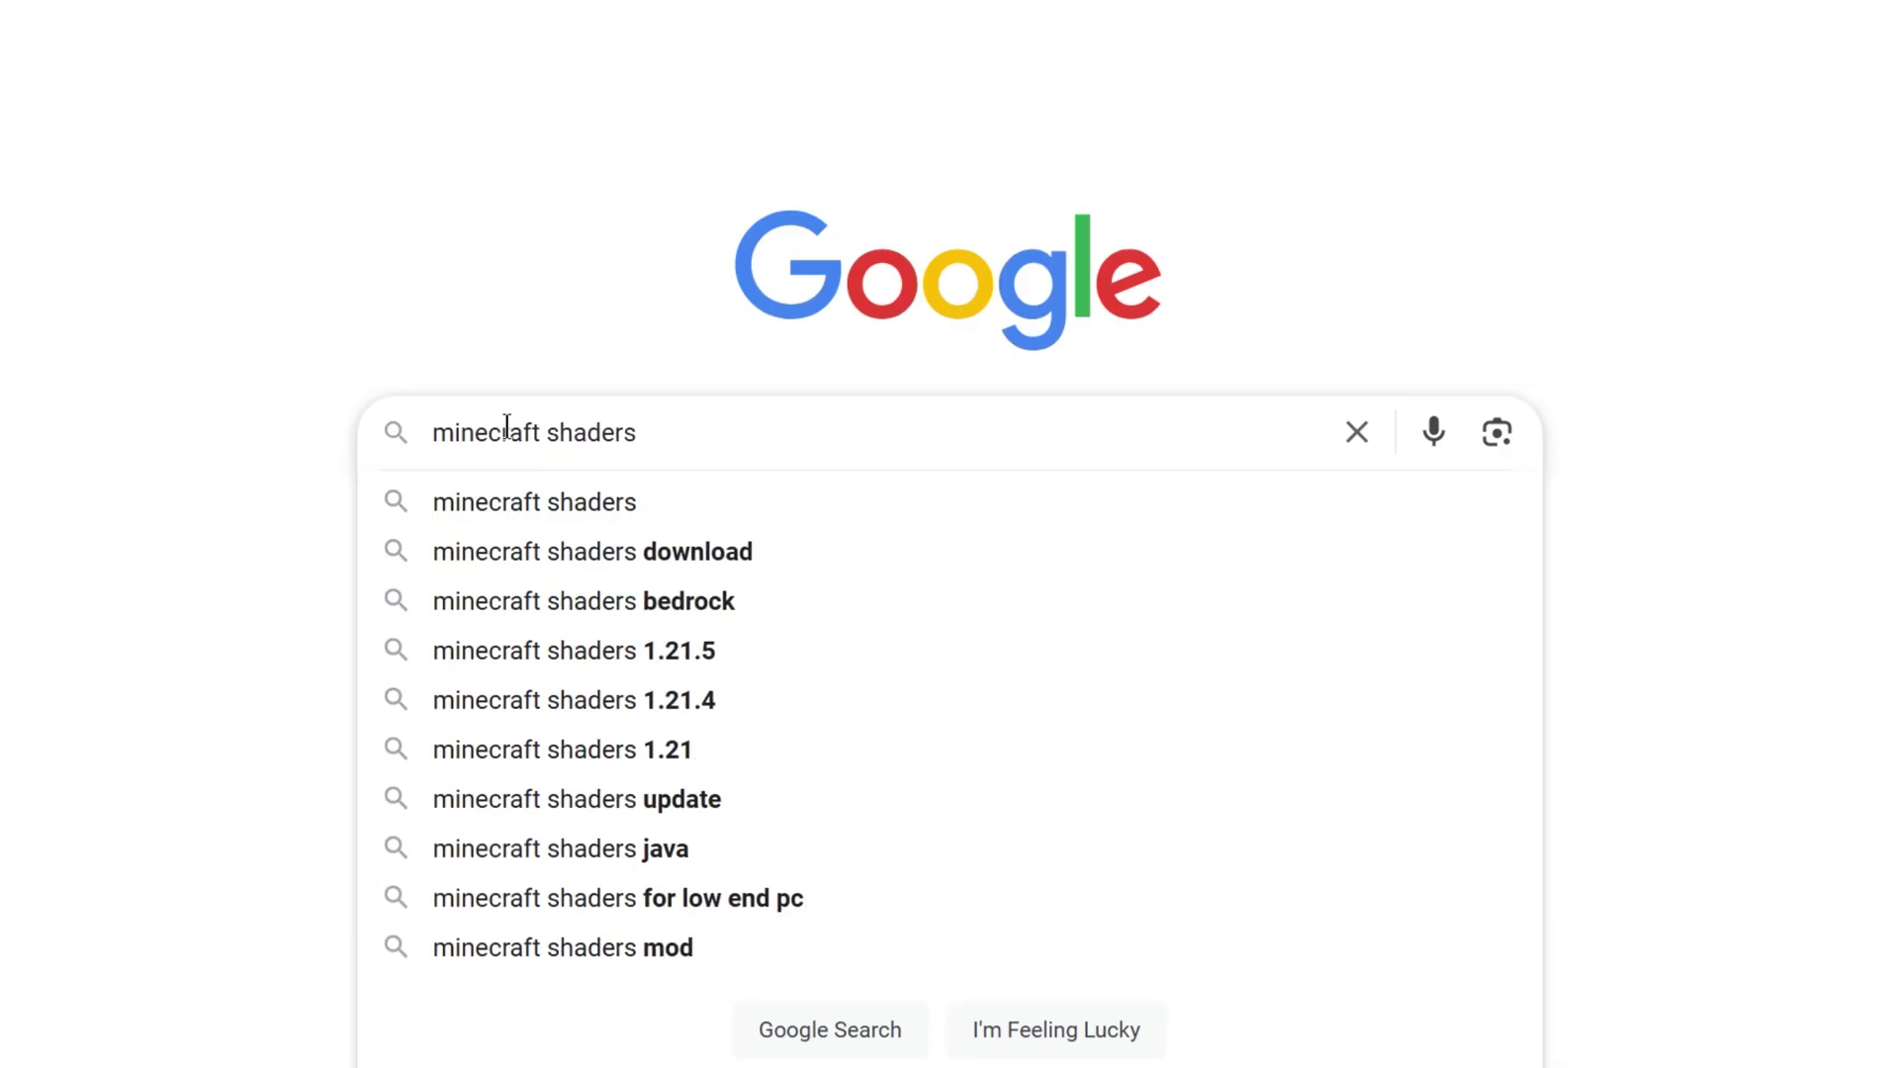
{"action": "key", "text": "Return"}
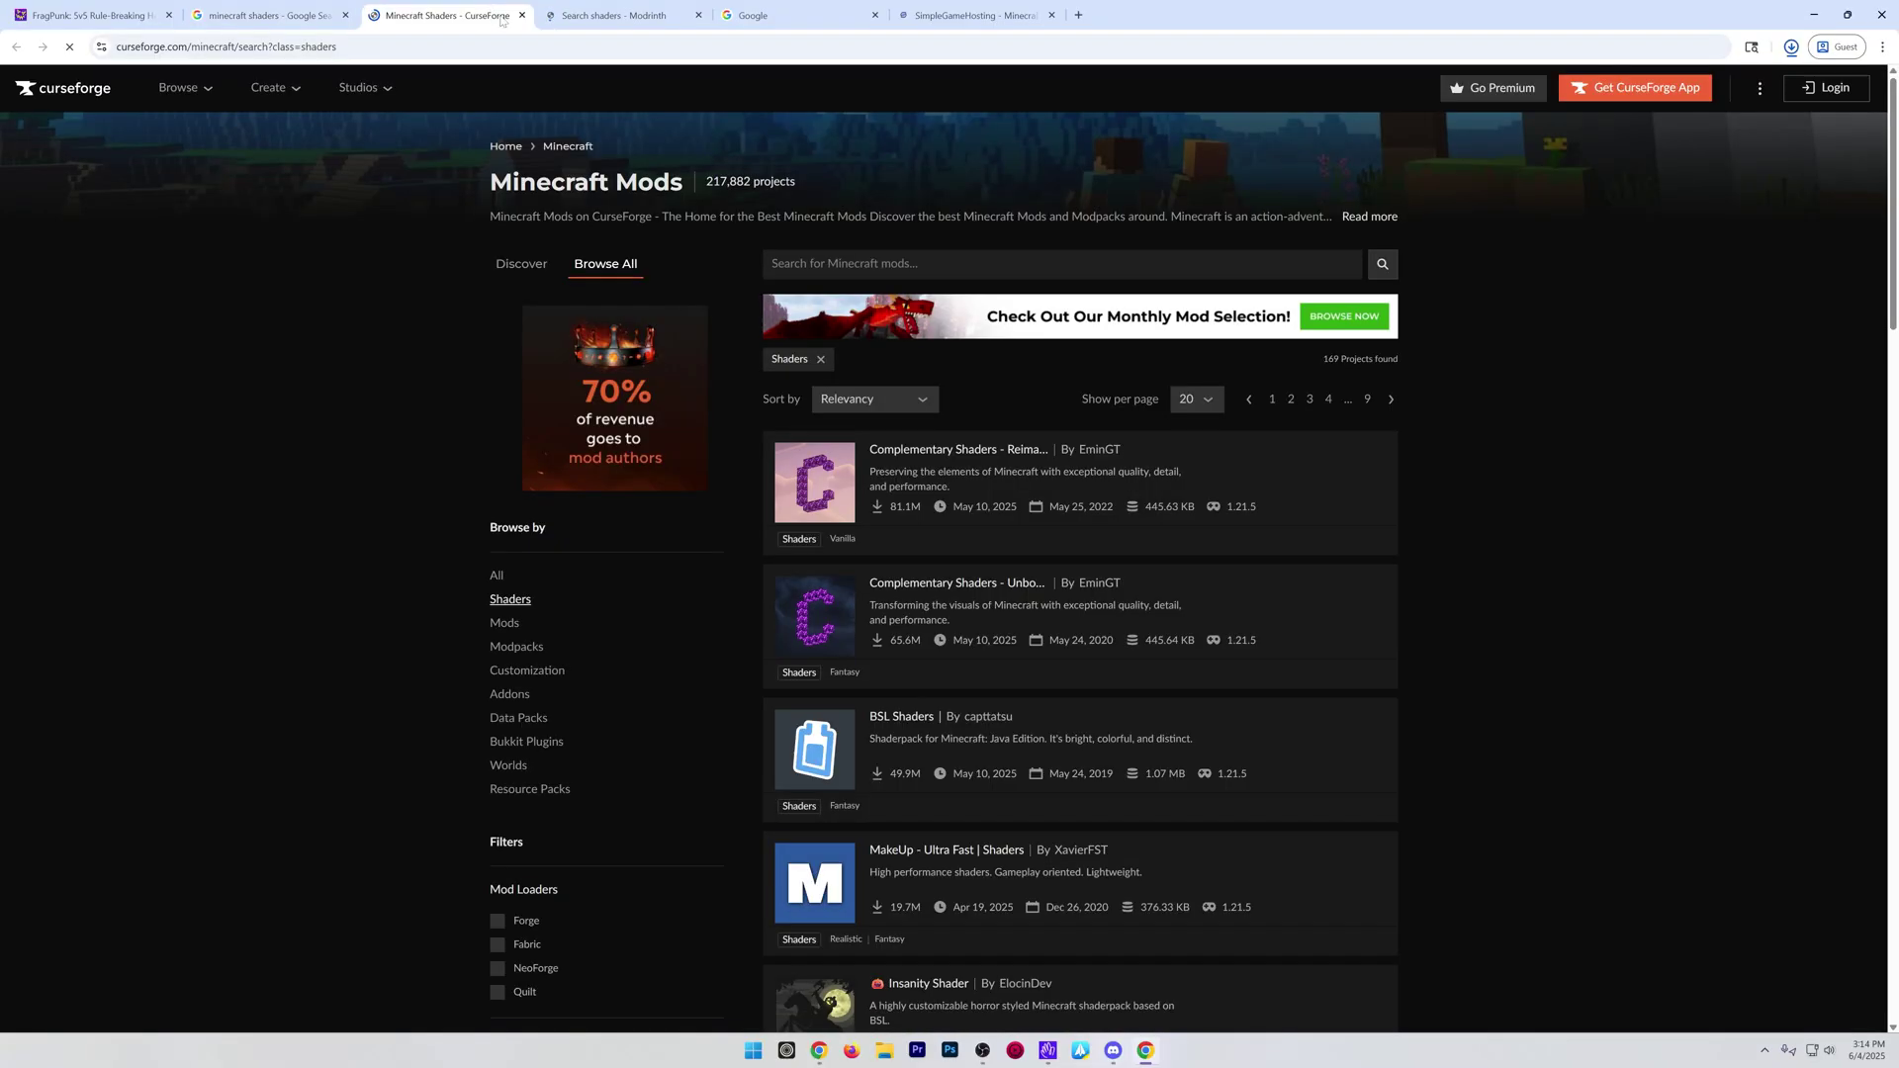
Look at Modrinth's shader list, then open the MakeUp - Ultra Fast shader project on CurseForge.
{"action": "left_click", "coordinate": [598, 20]}
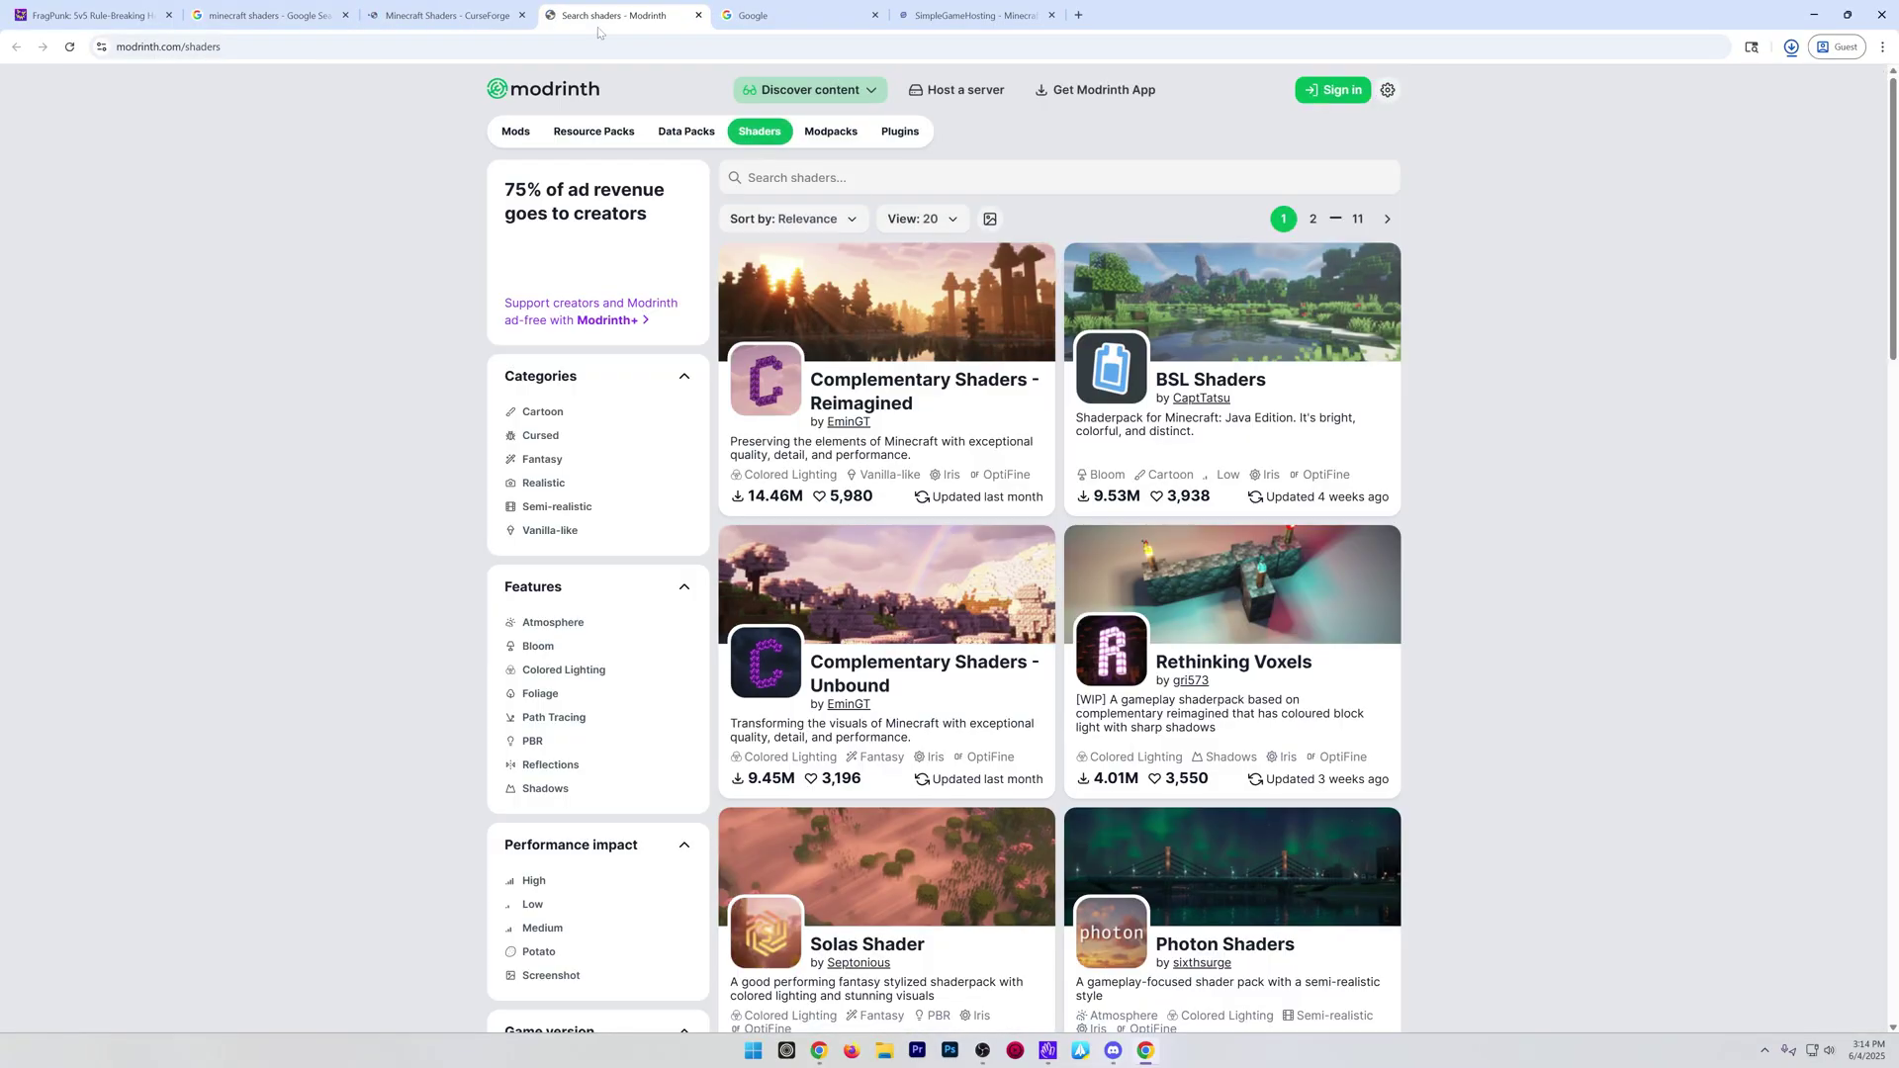
{"action": "left_click", "coordinate": [471, 20]}
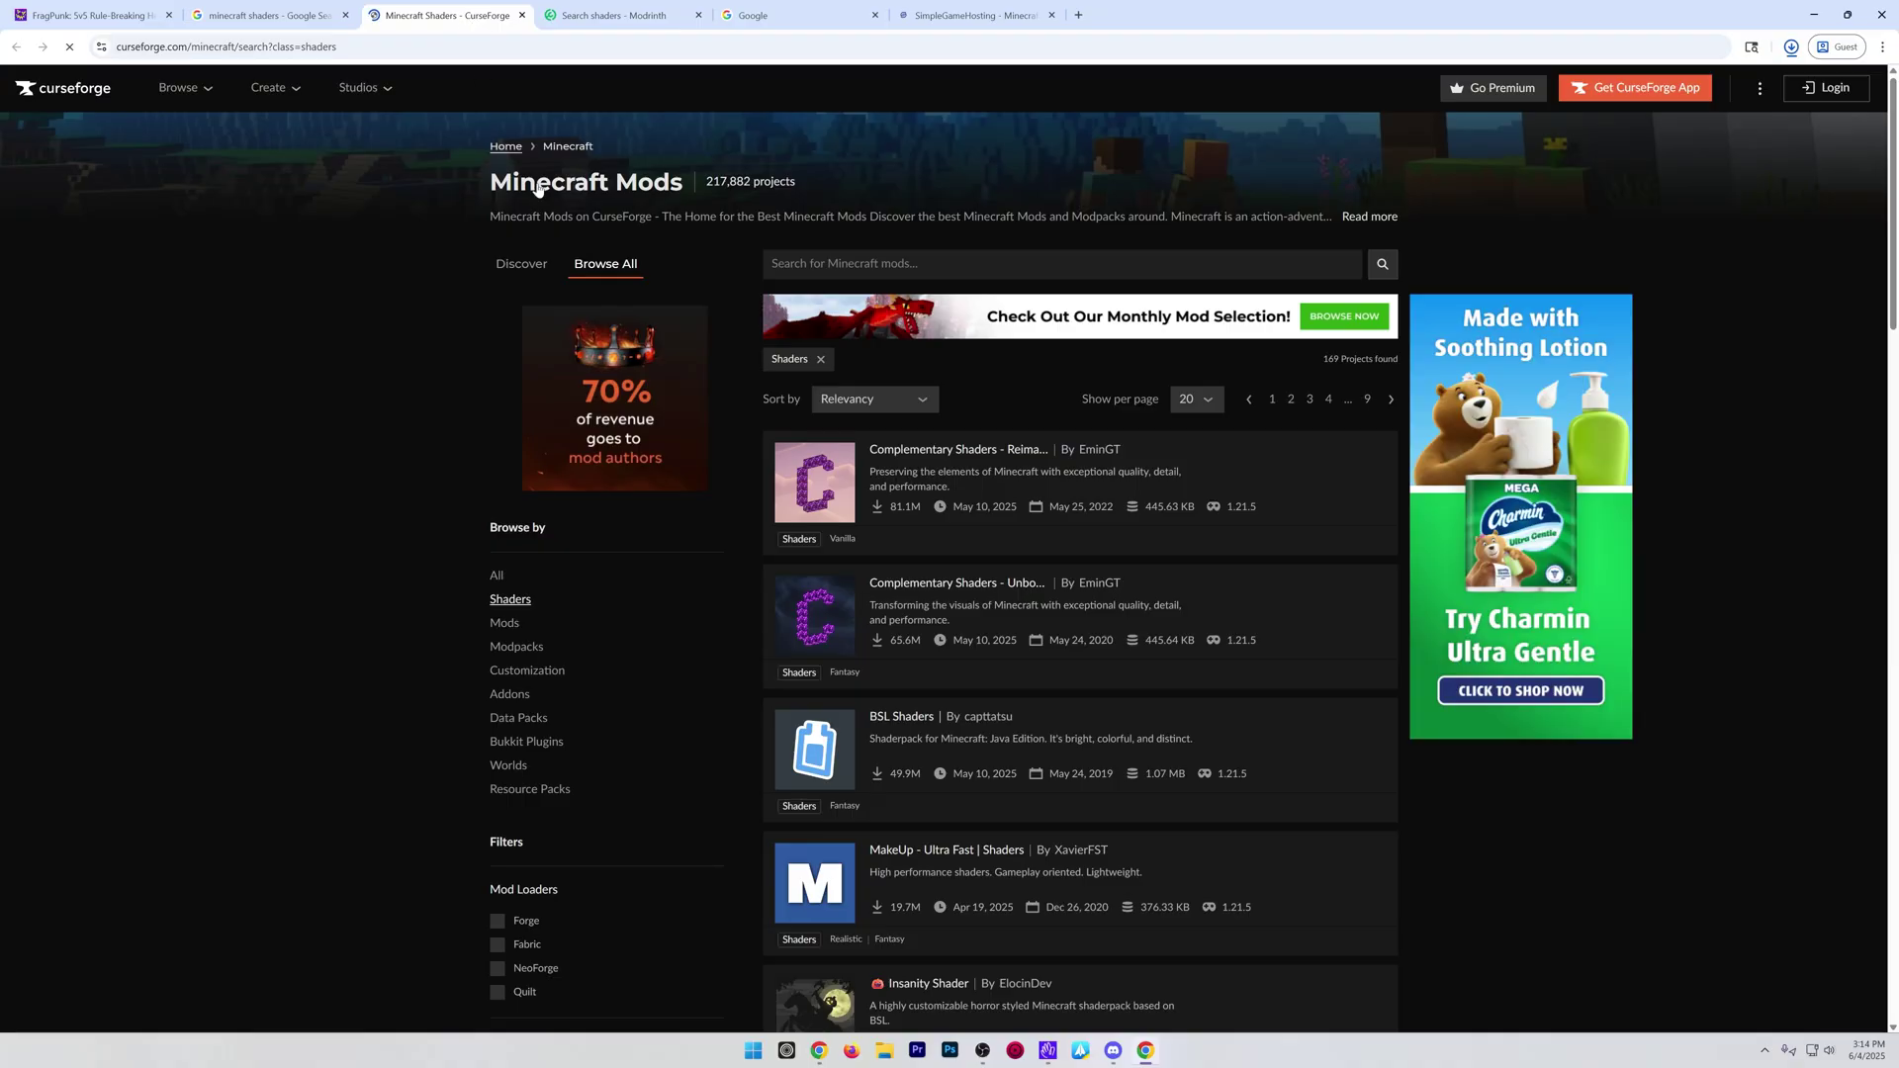
{"action": "scroll", "coordinate": [501, 341], "scroll_direction": "down", "scroll_amount": 3}
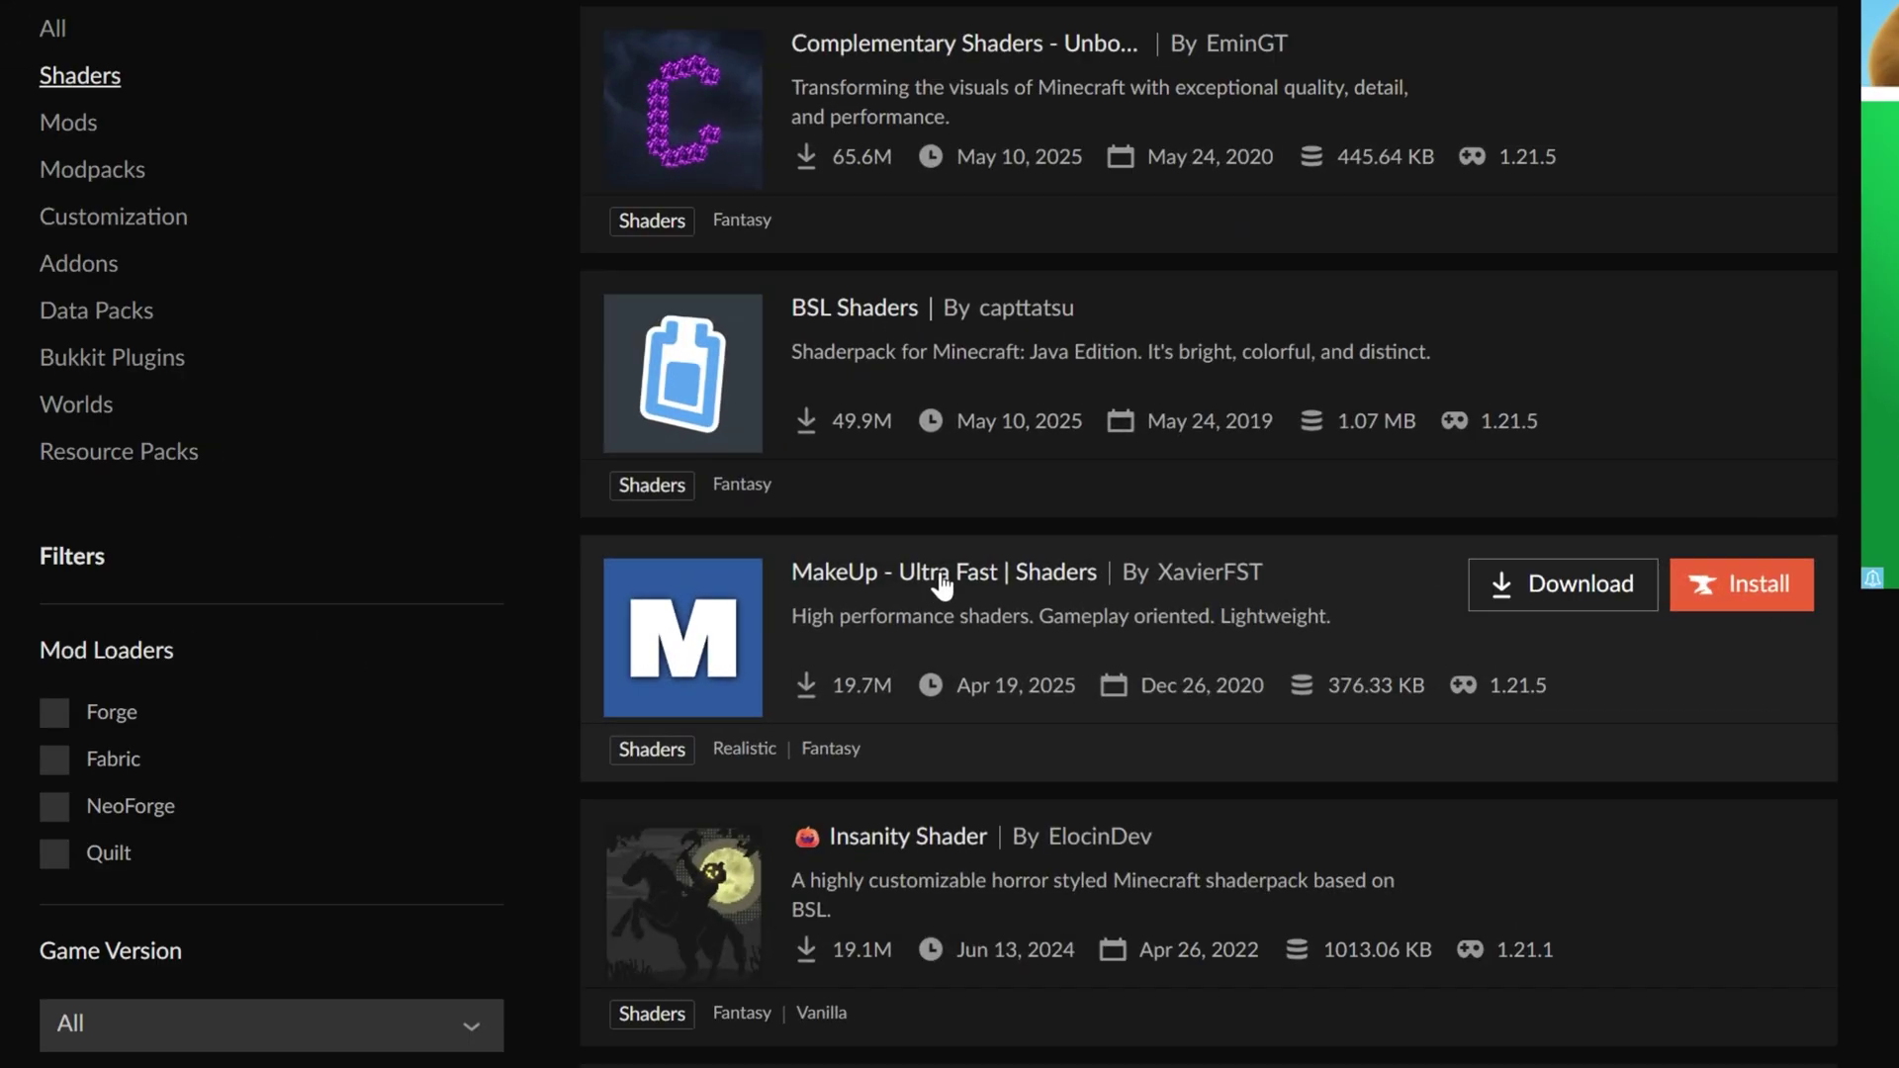
{"action": "left_click", "coordinate": [930, 554]}
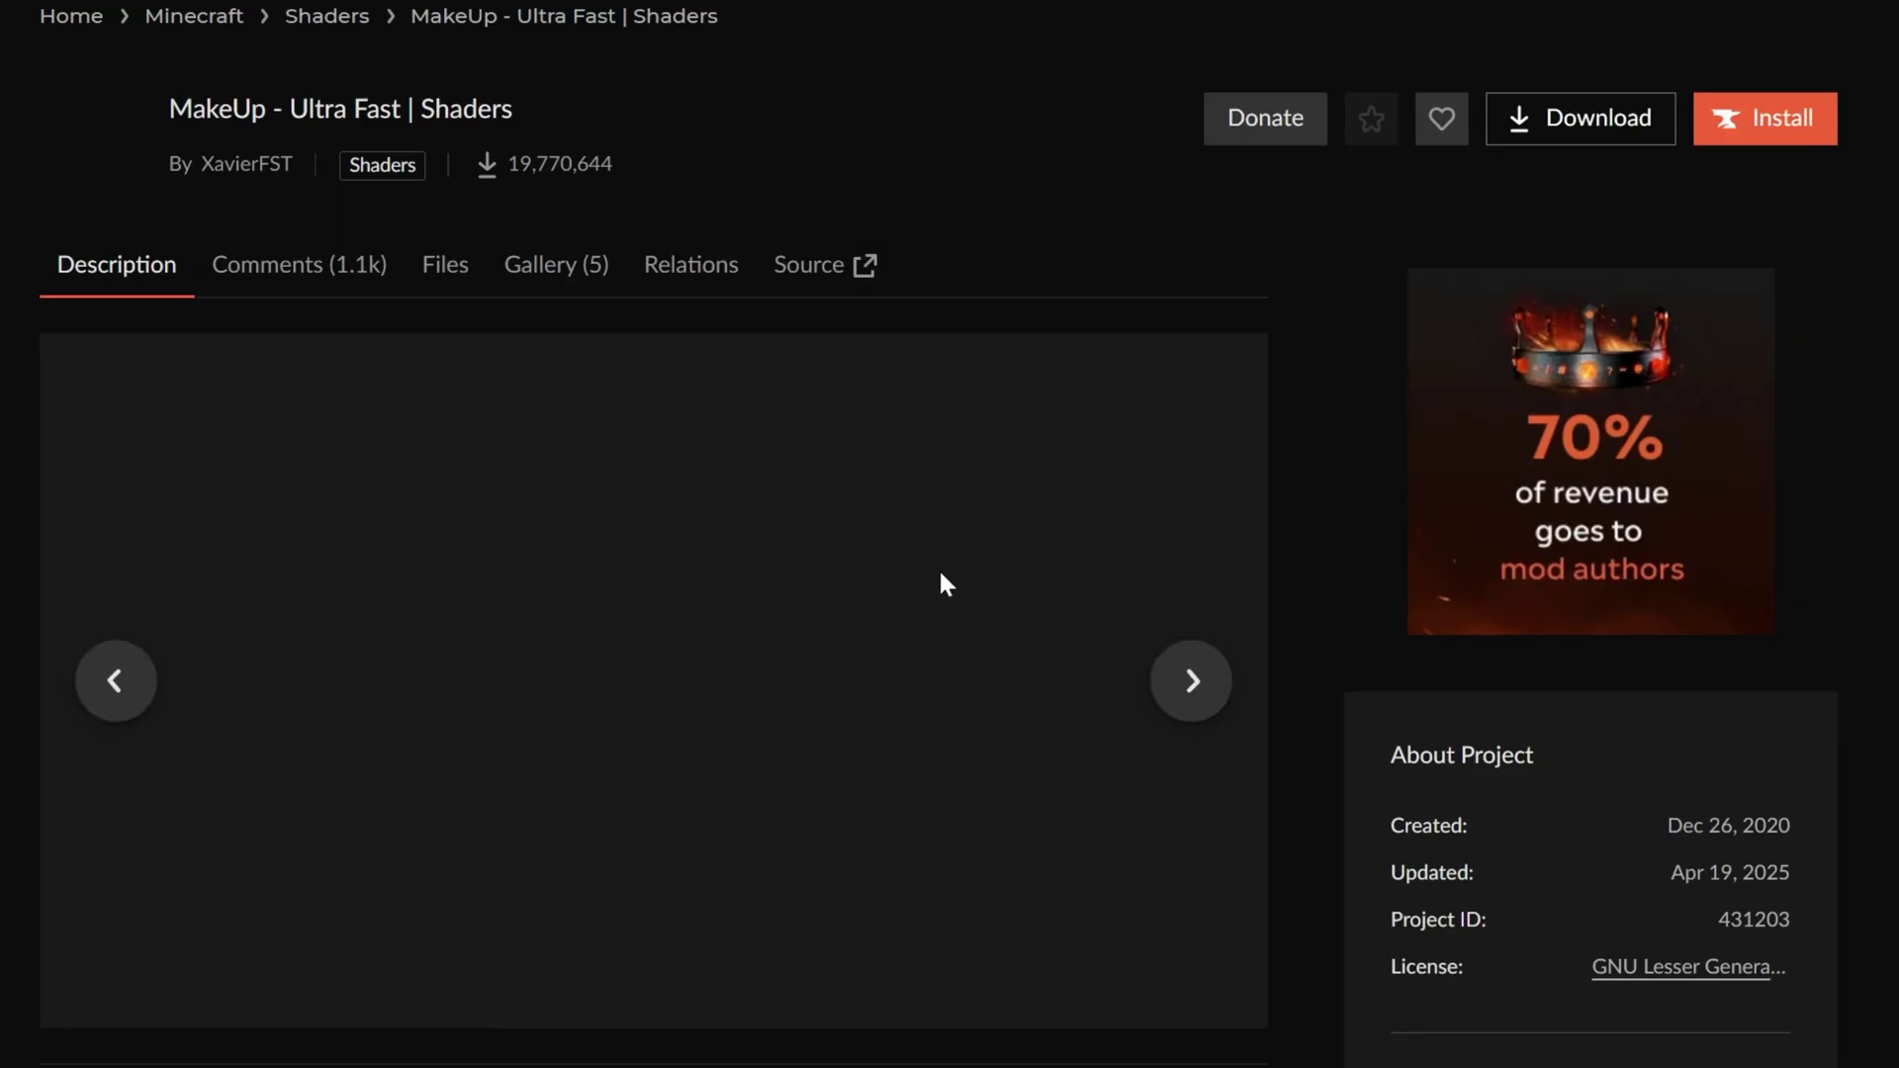
Download MakeUp-UltraFast-9.1b.zip from the MakeUp - Ultra Fast project's file list.
{"action": "left_click", "coordinate": [469, 280]}
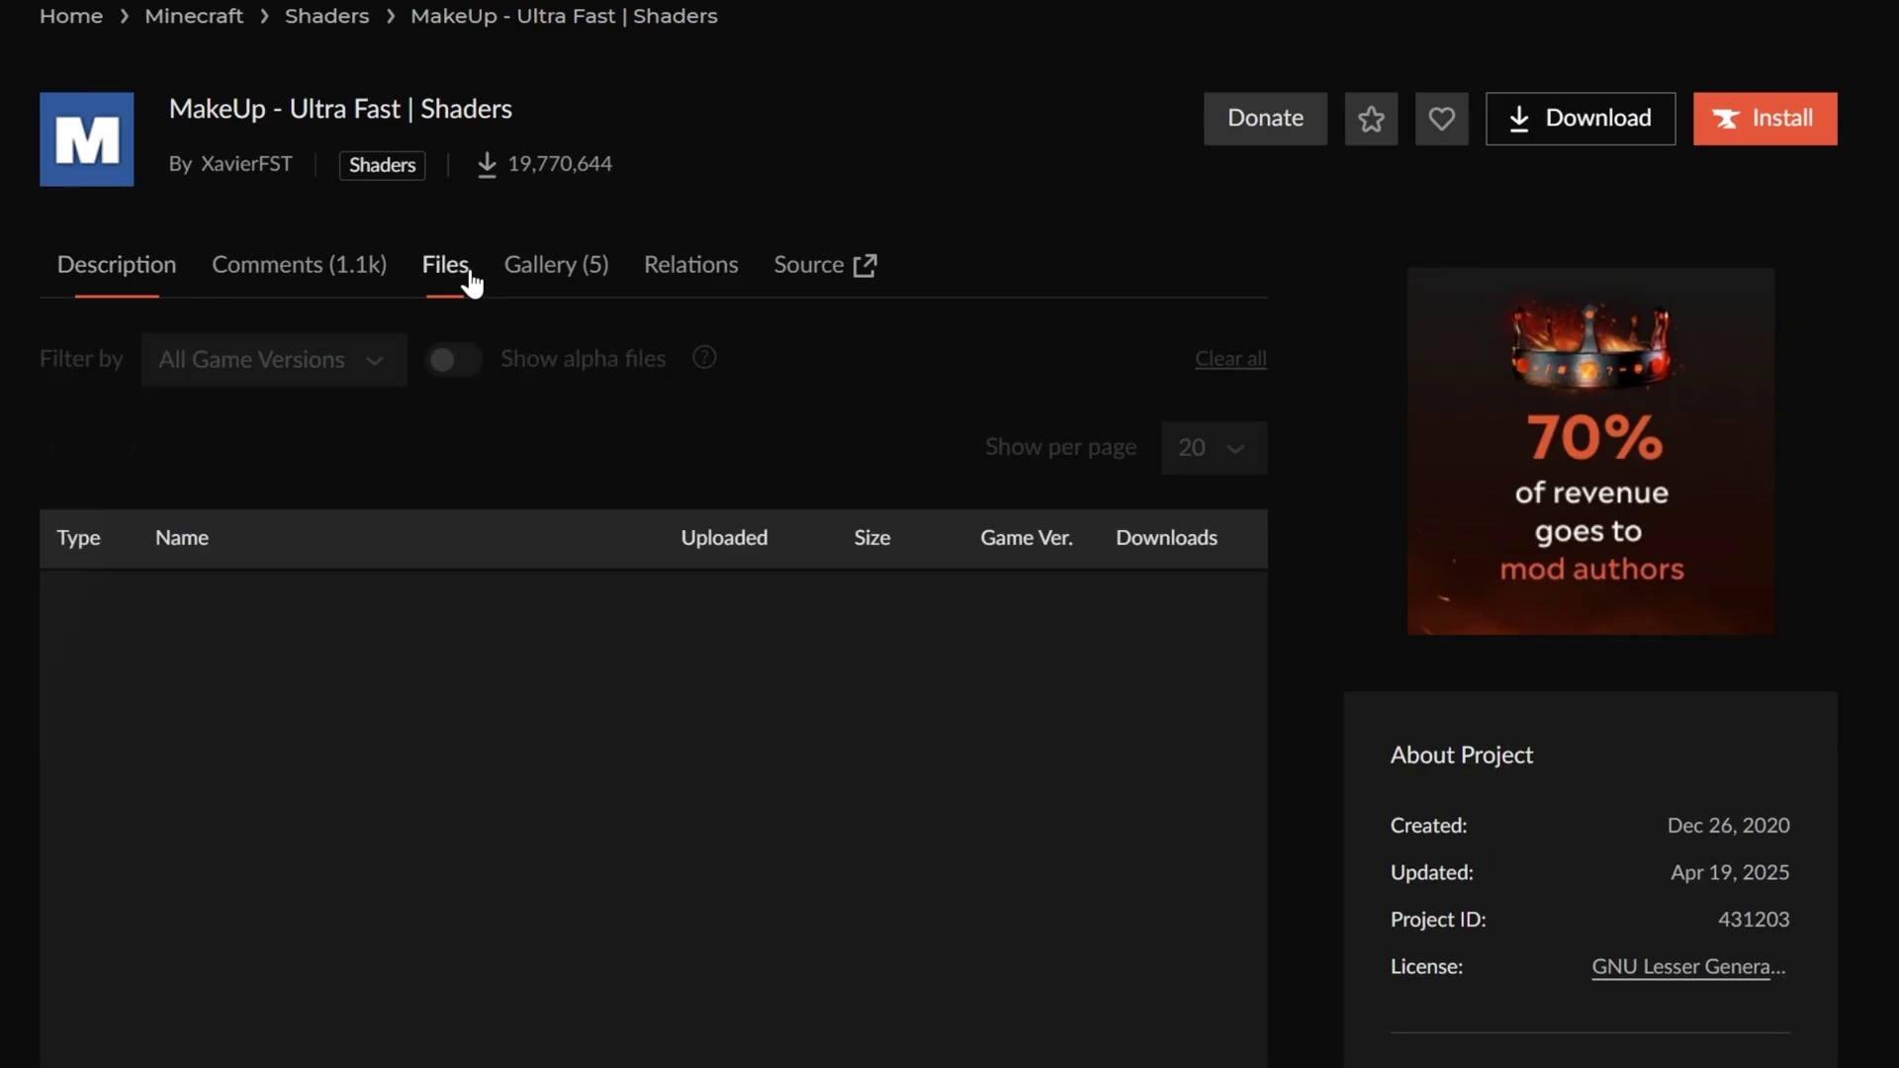
{"action": "scroll", "coordinate": [475, 282], "scroll_direction": "down", "scroll_amount": 3}
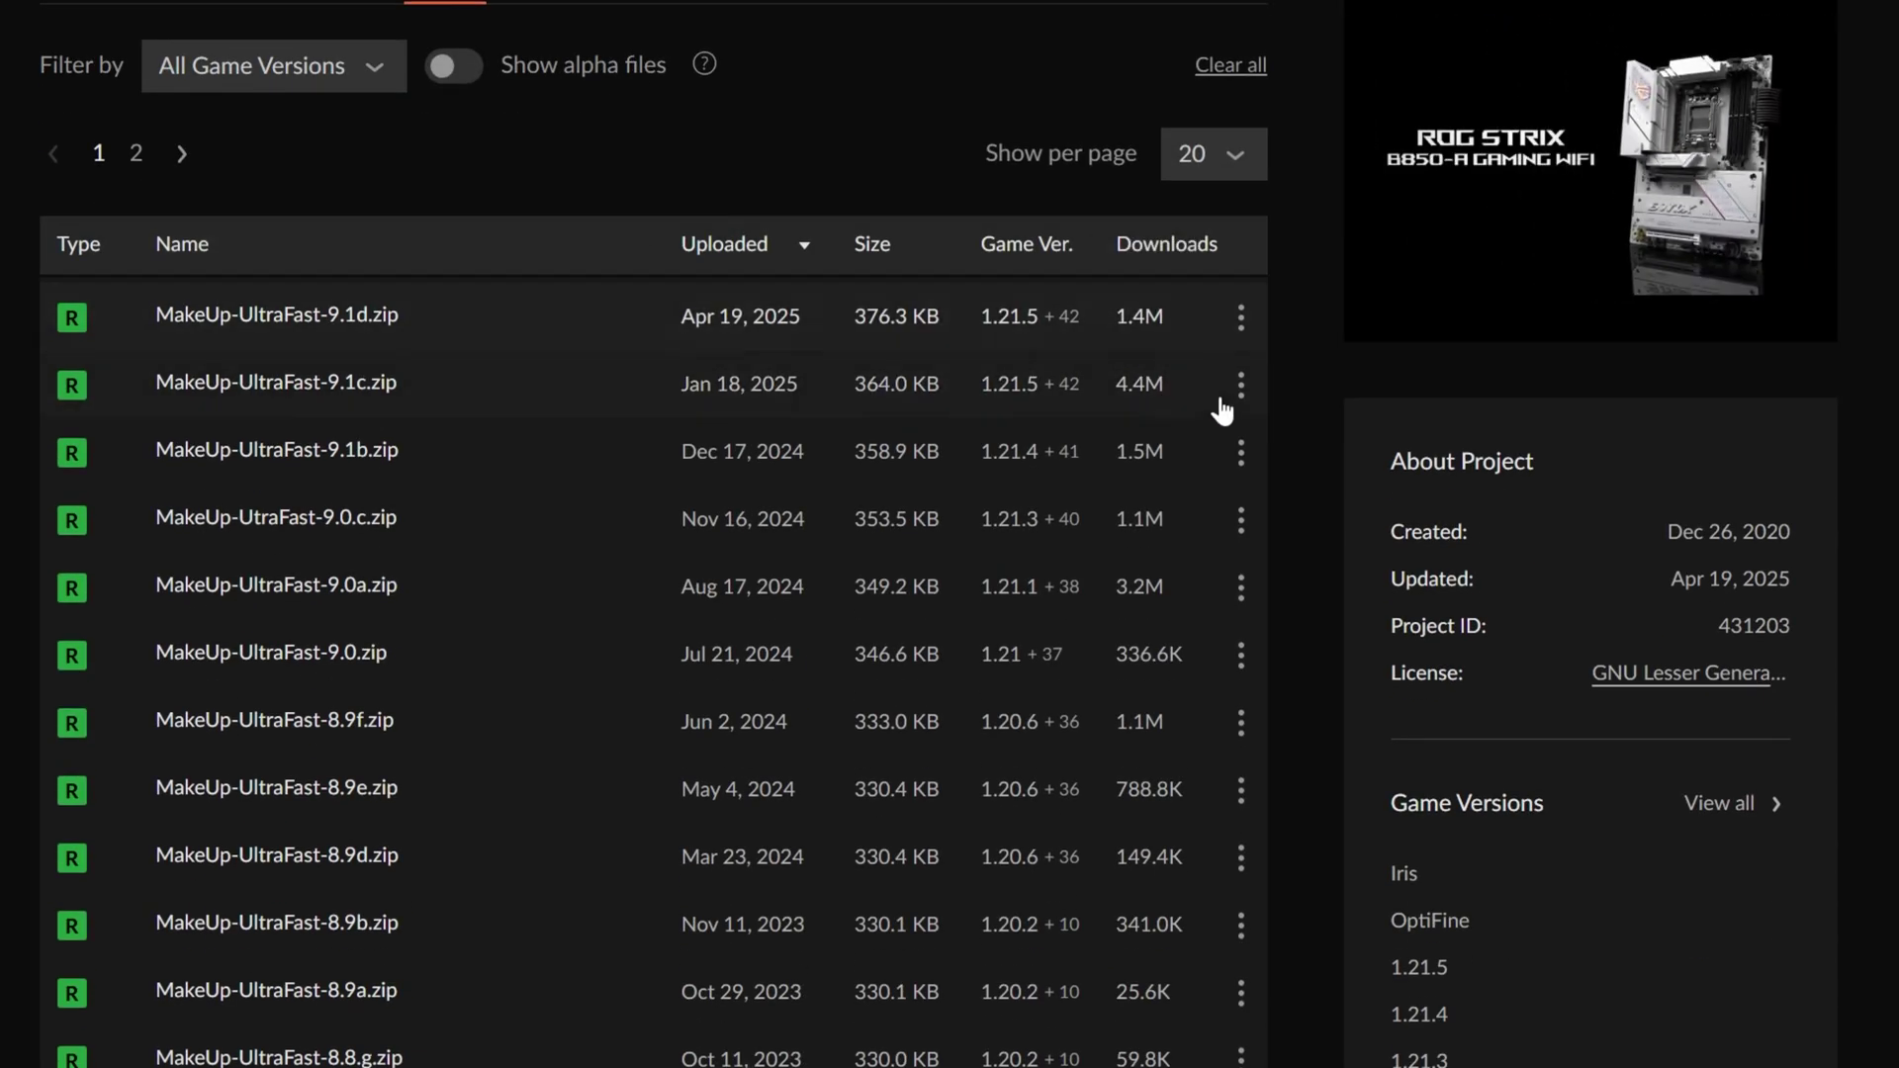
{"action": "left_click", "coordinate": [1242, 455]}
{"action": "left_click", "coordinate": [1264, 525]}
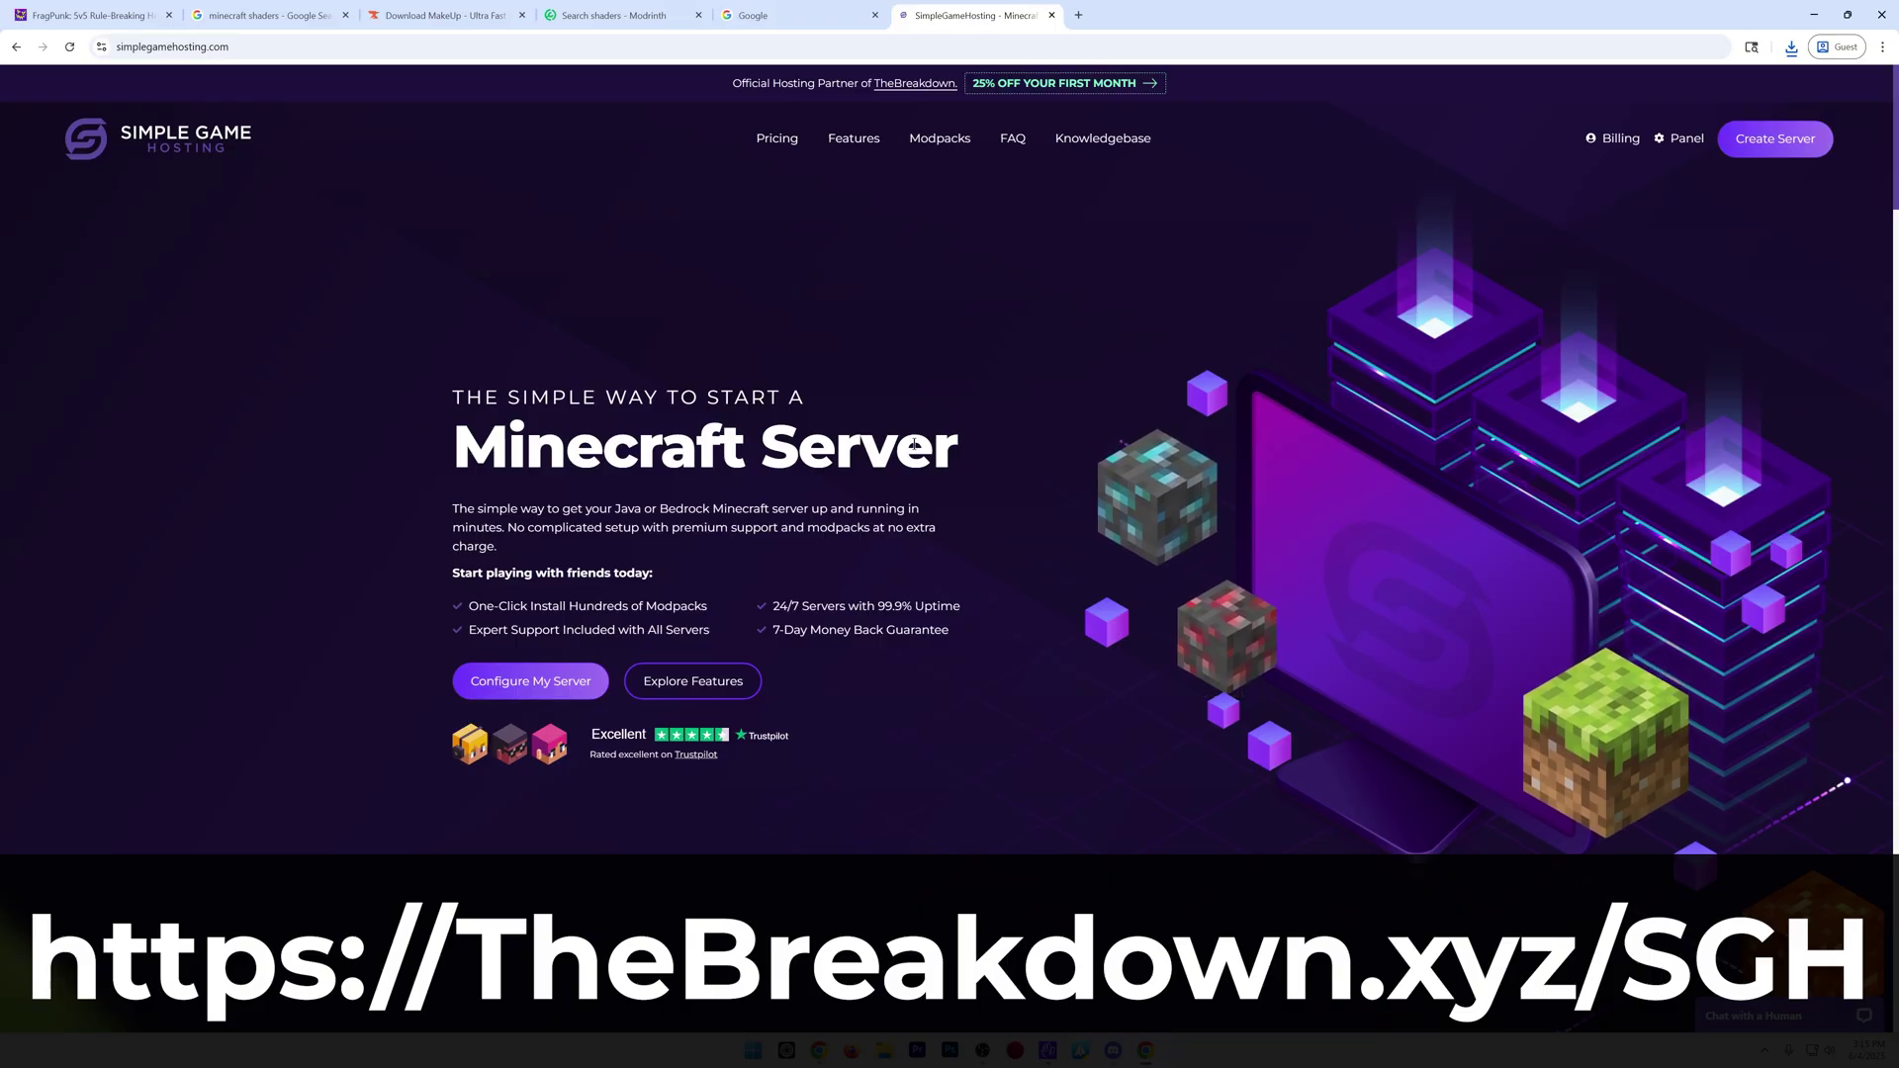
Look over the SimpleGameHosting homepage and its overview of server hosting features.
{"action": "scroll", "coordinate": [914, 449], "scroll_direction": "down", "scroll_amount": 5}
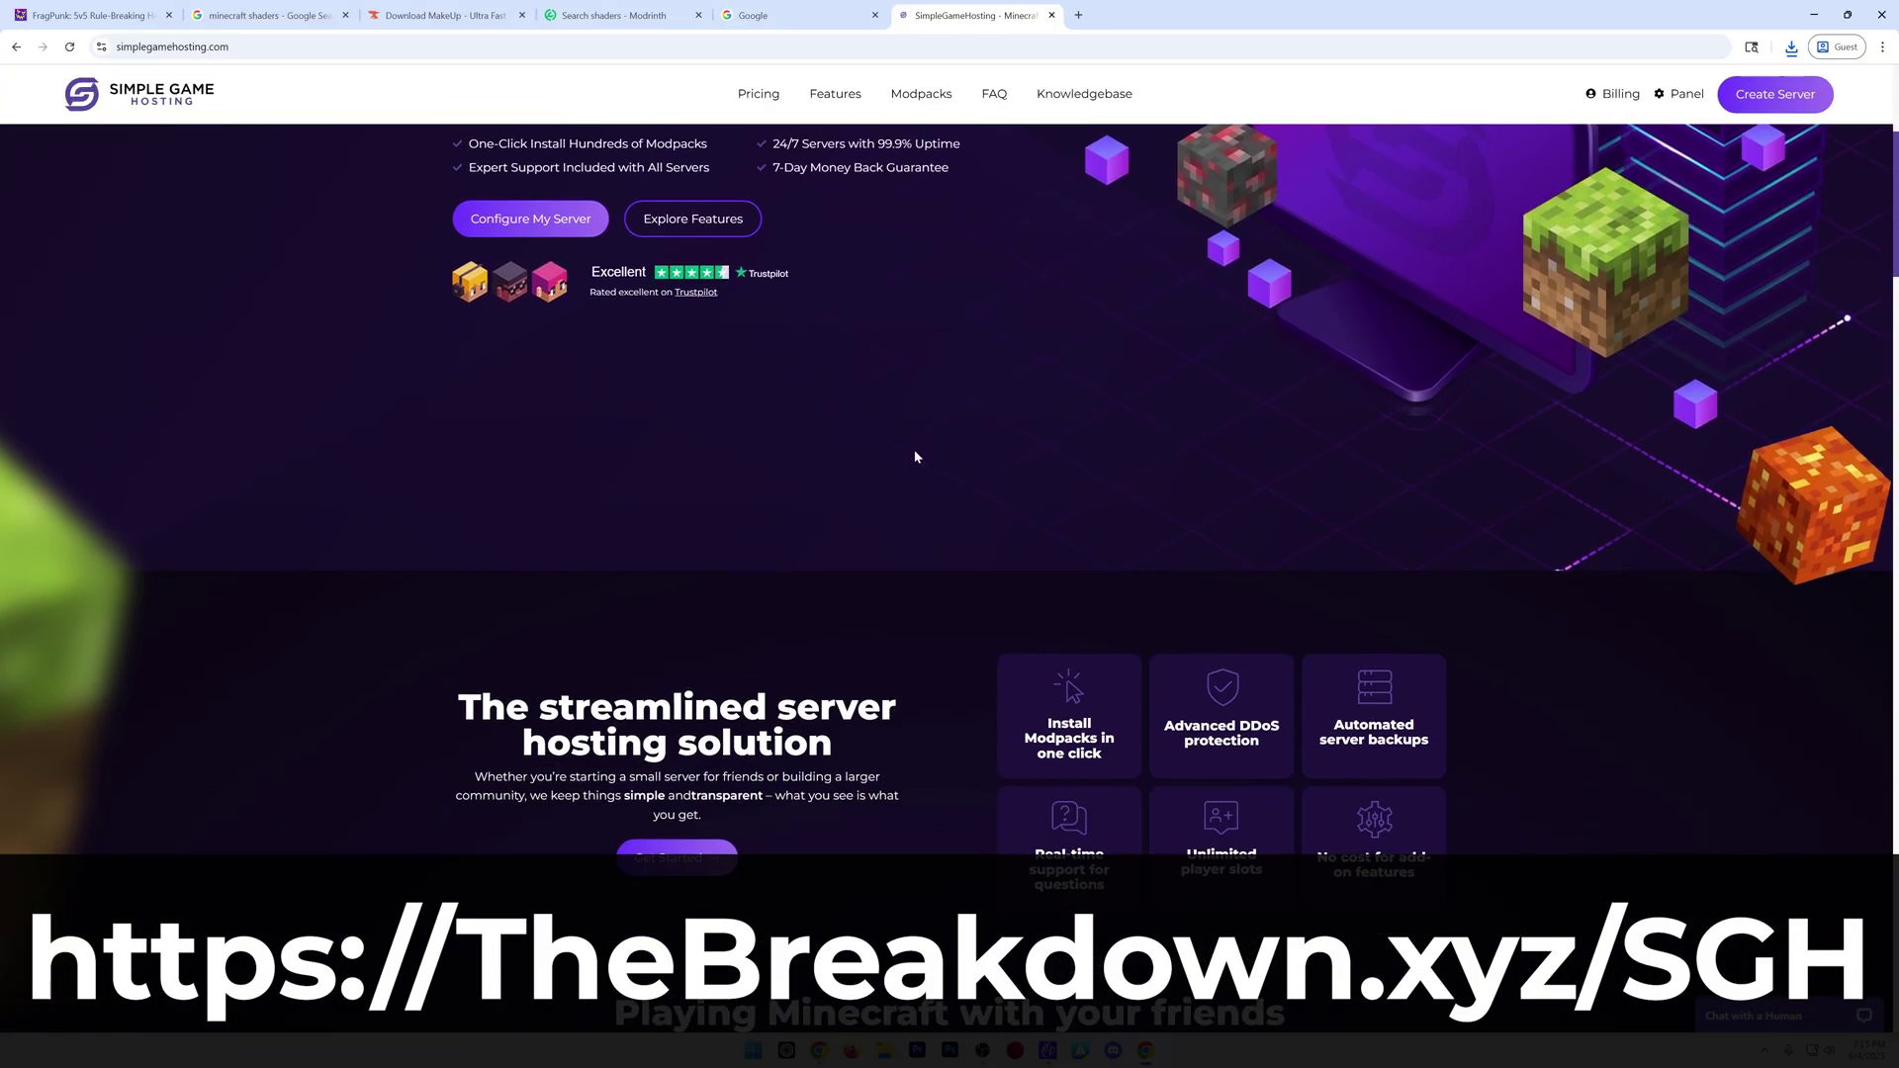
{"action": "scroll", "coordinate": [914, 456], "scroll_direction": "down", "scroll_amount": 2}
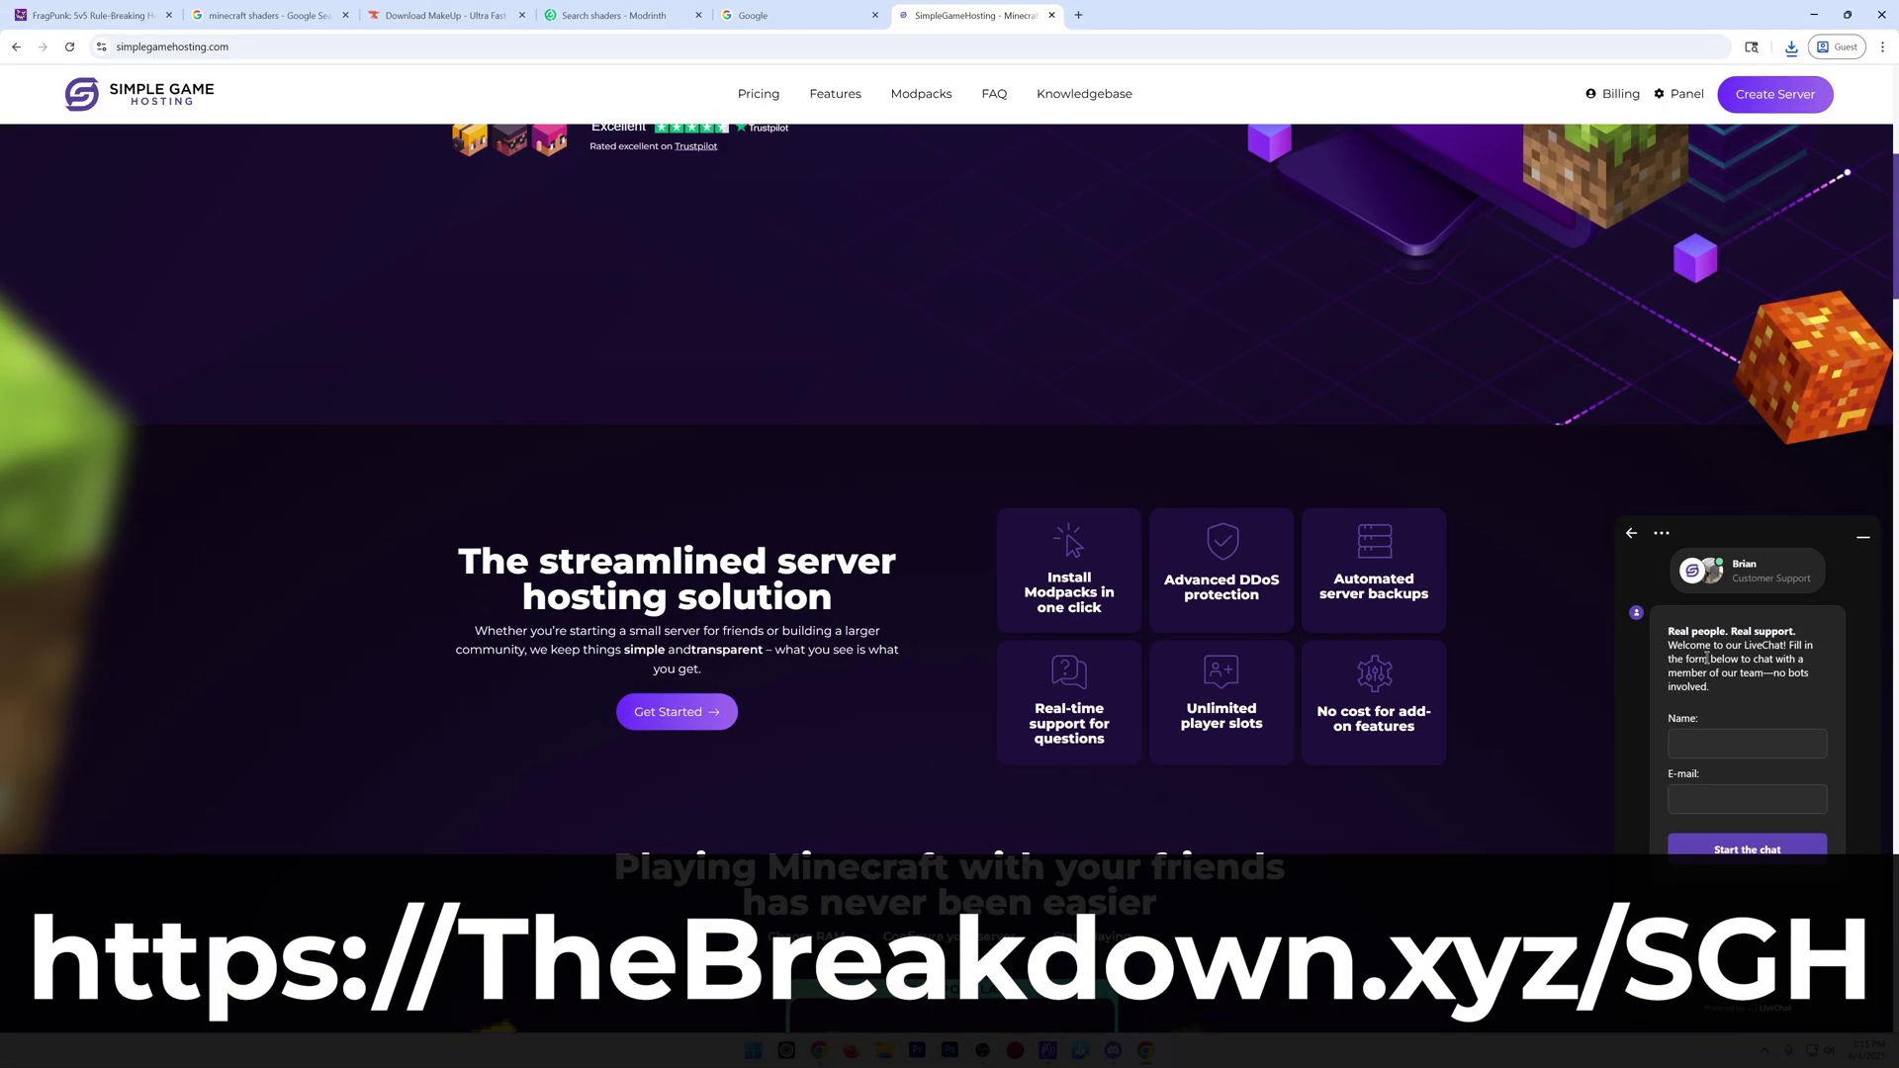
{"action": "scroll", "coordinate": [1454, 376], "scroll_direction": "up", "scroll_amount": 5}
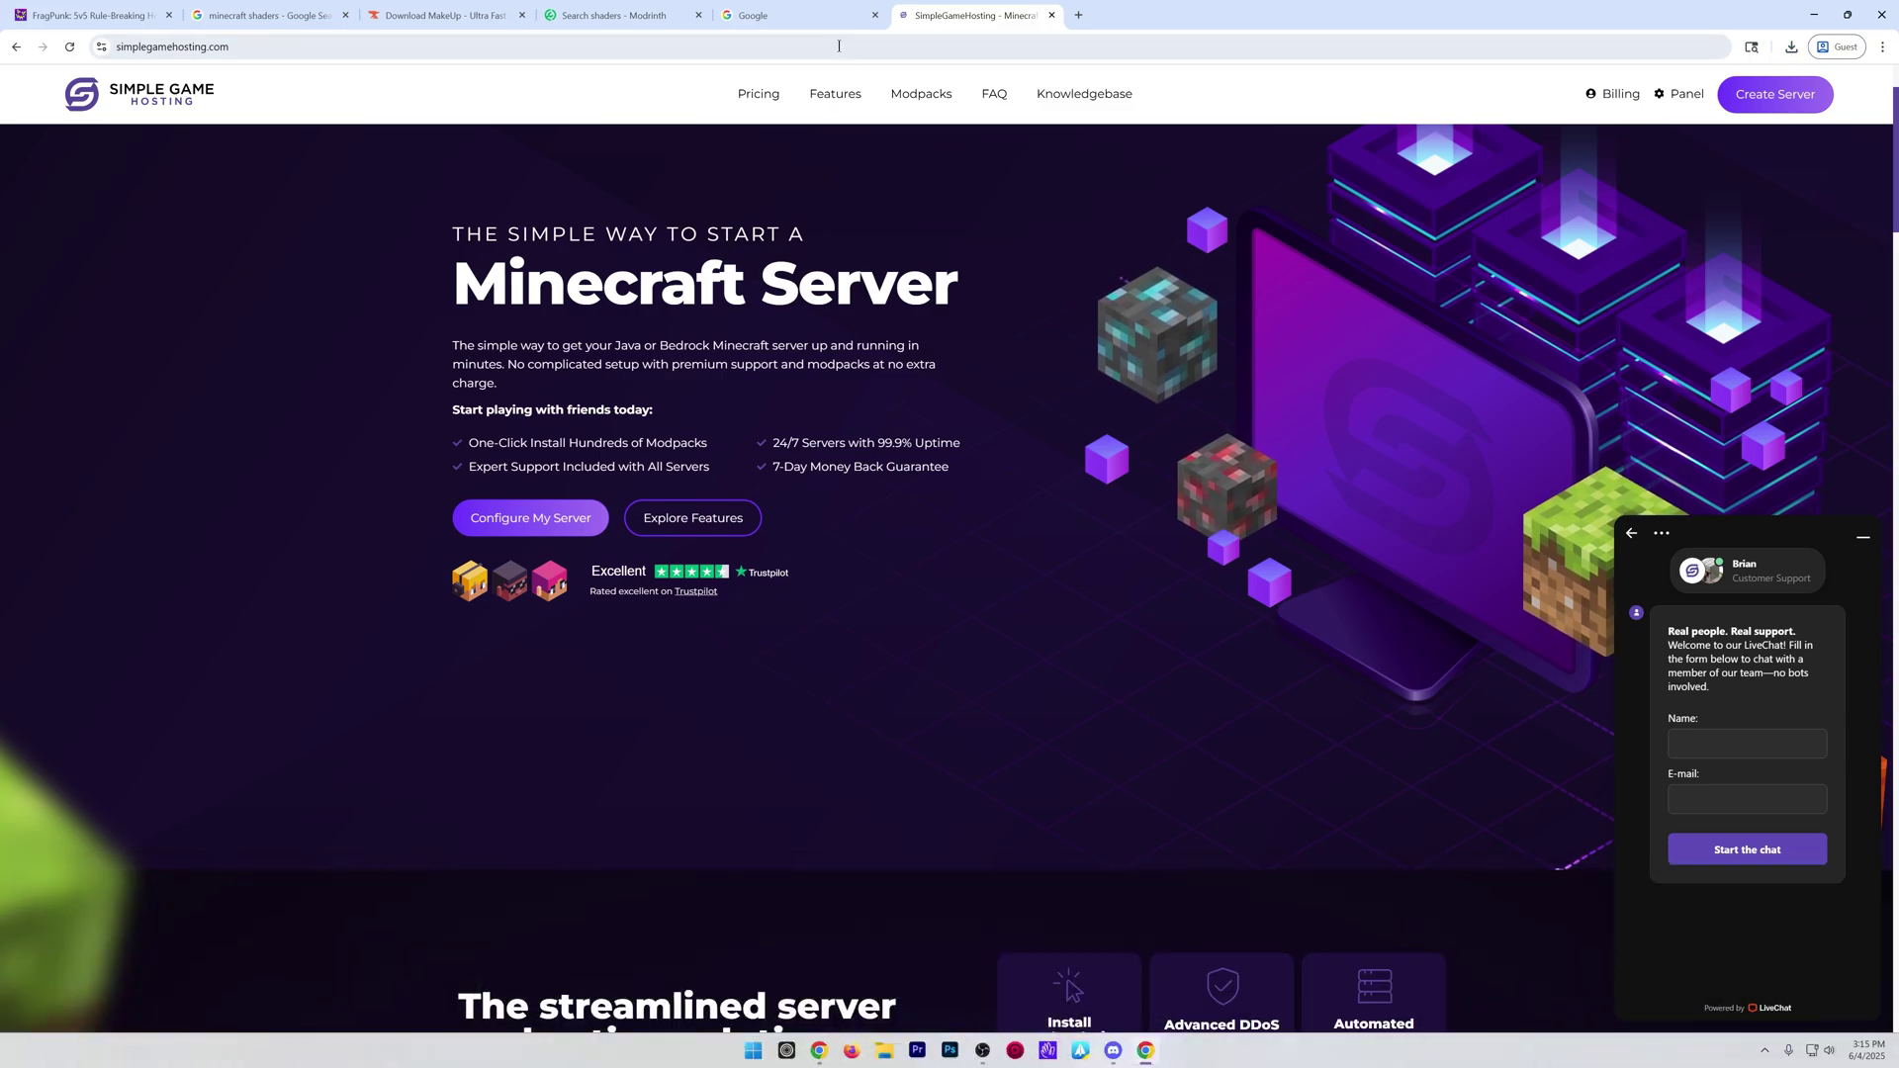
Minimize the browser and open OptiFine_1.21.4_HD_U_J3.jar in the Downloads folder.
{"action": "left_click", "coordinate": [823, 20]}
{"action": "left_click", "coordinate": [1818, 24]}
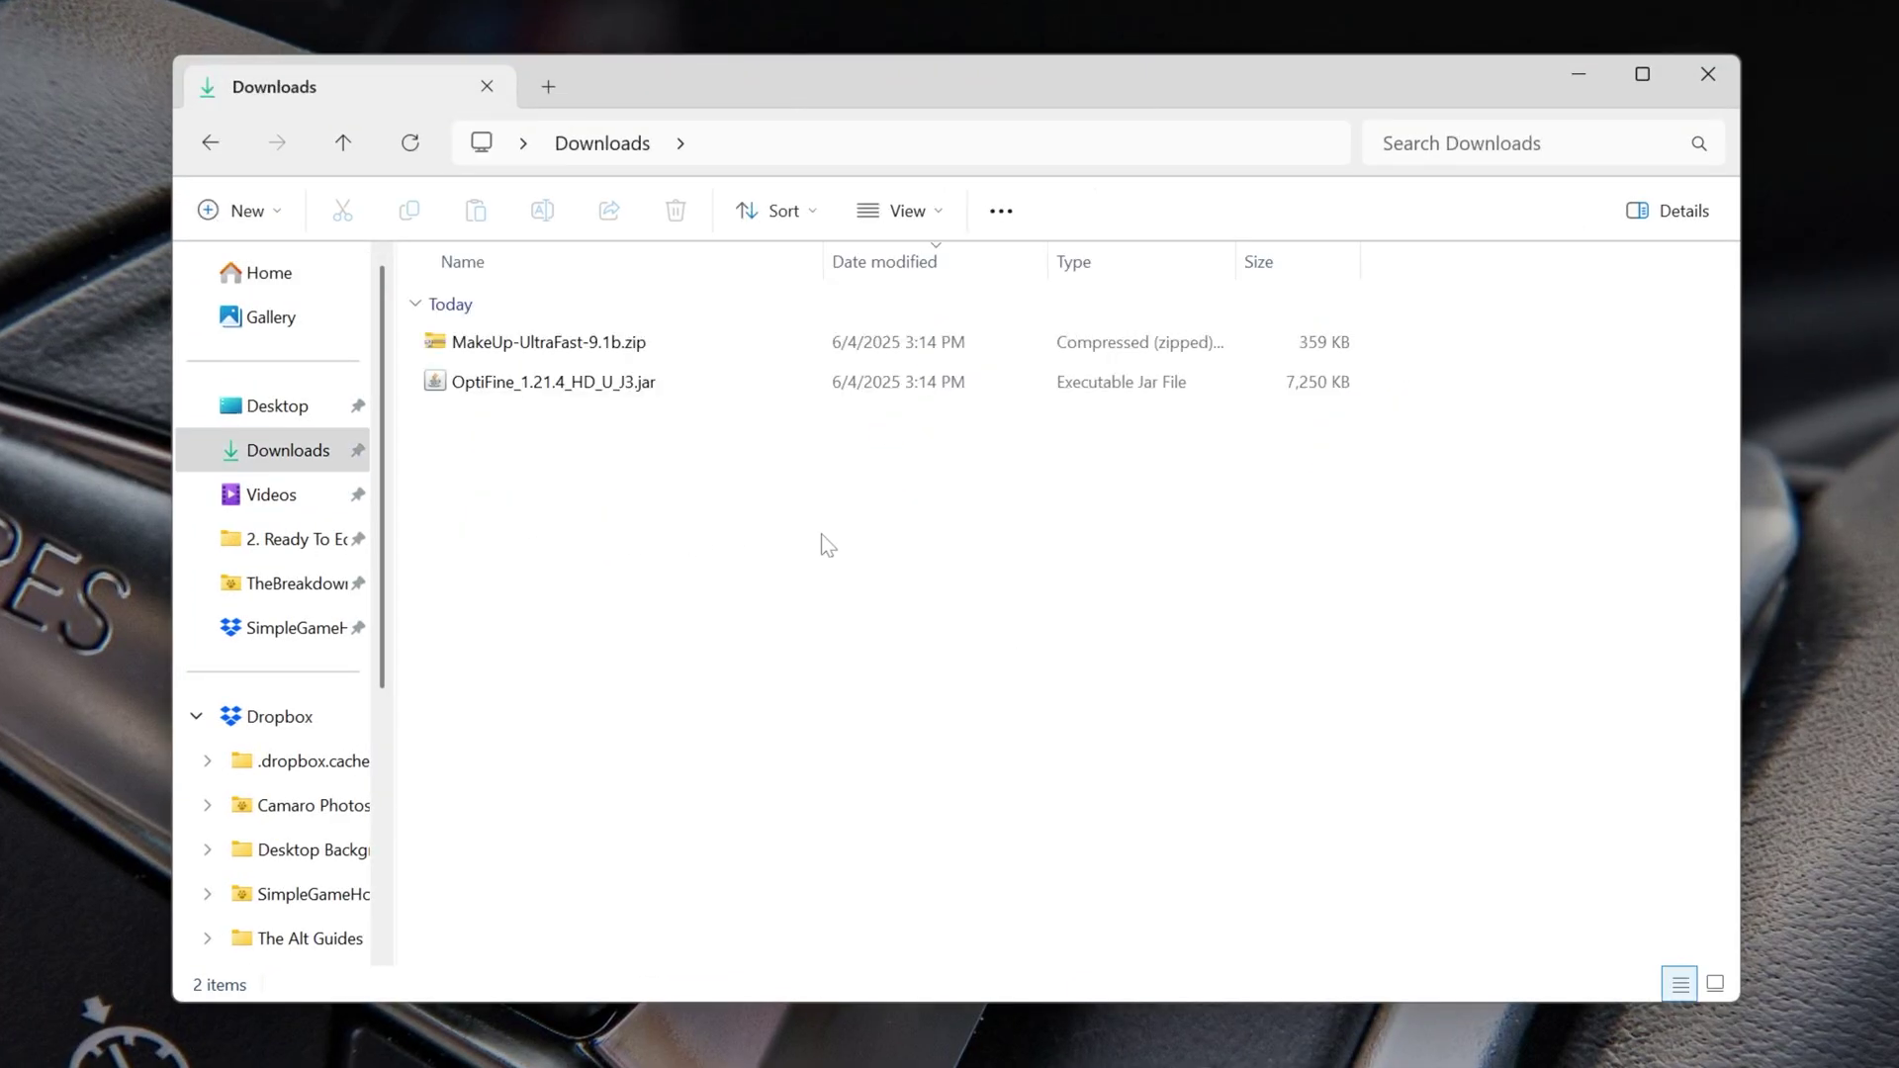
{"action": "left_click", "coordinate": [607, 396]}
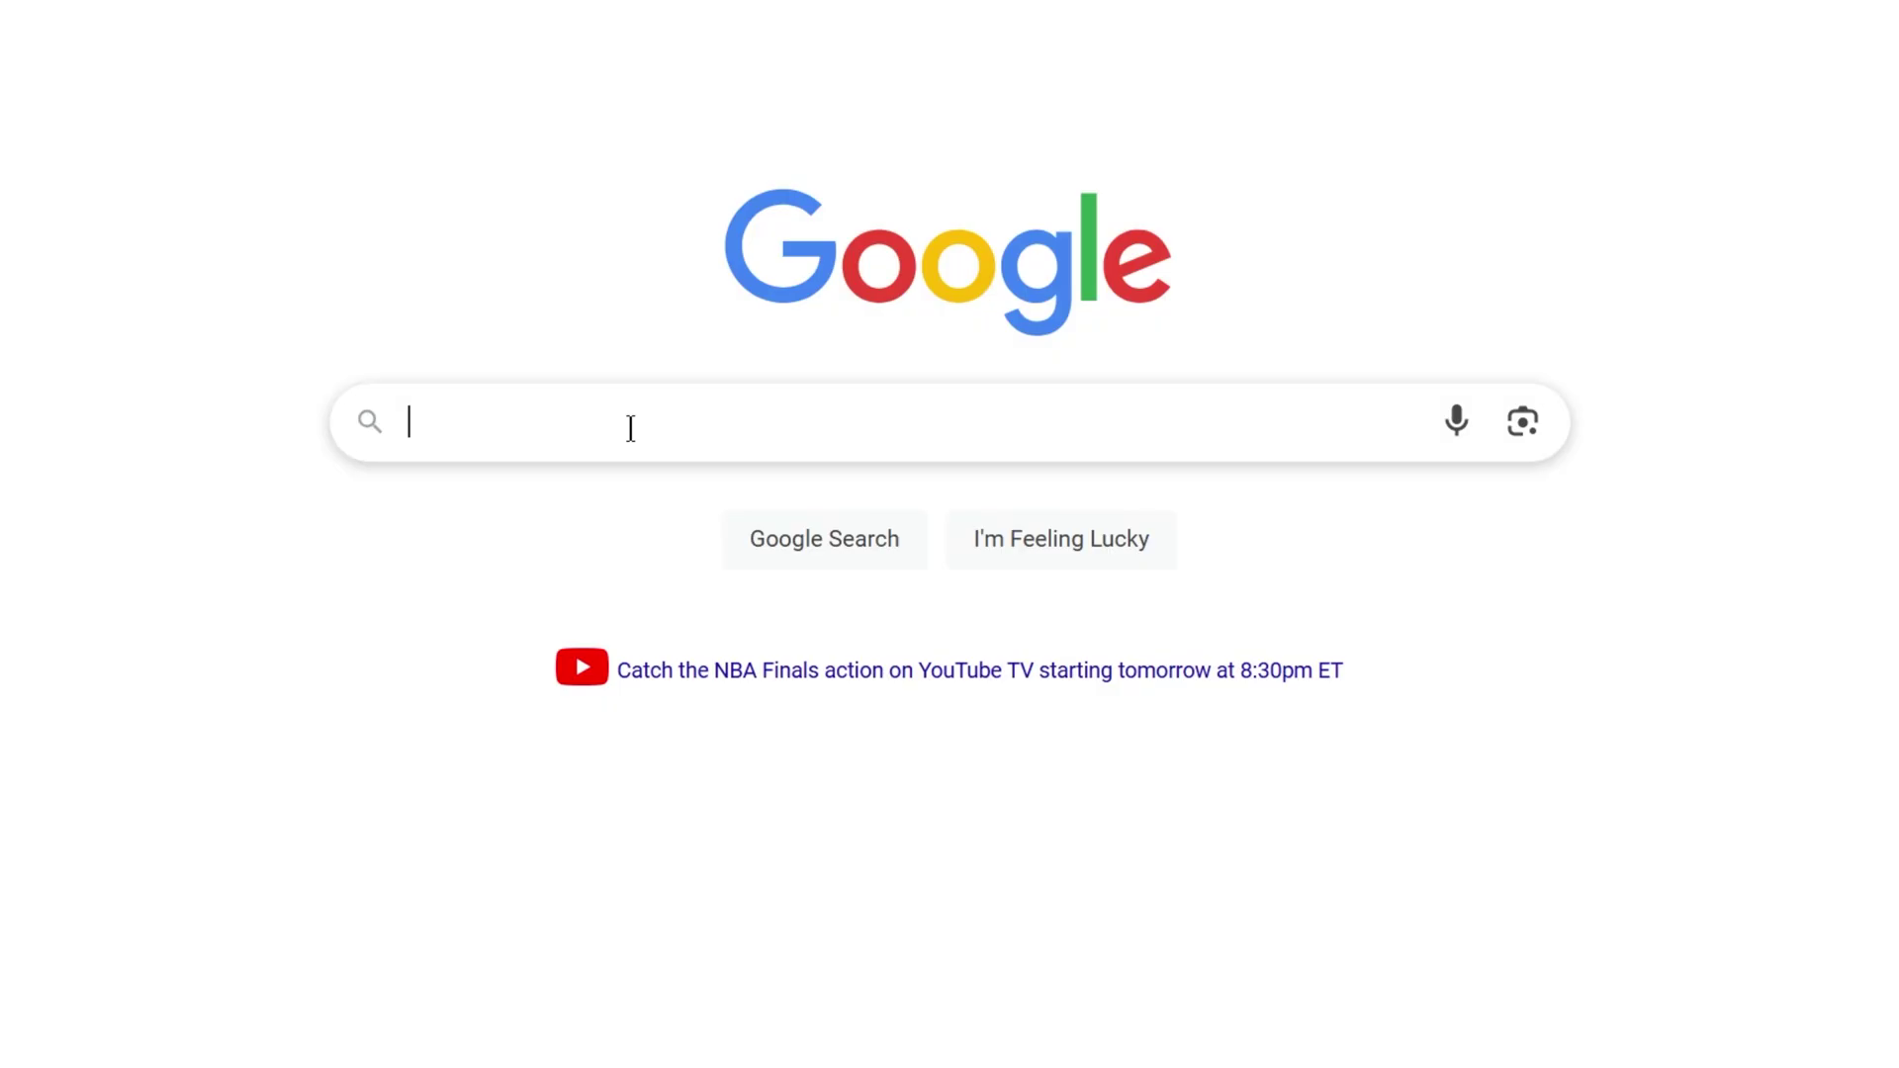
Search Google for "java se development kit" and view Oracle's Java Downloads page.
{"action": "type", "text": "jav"}
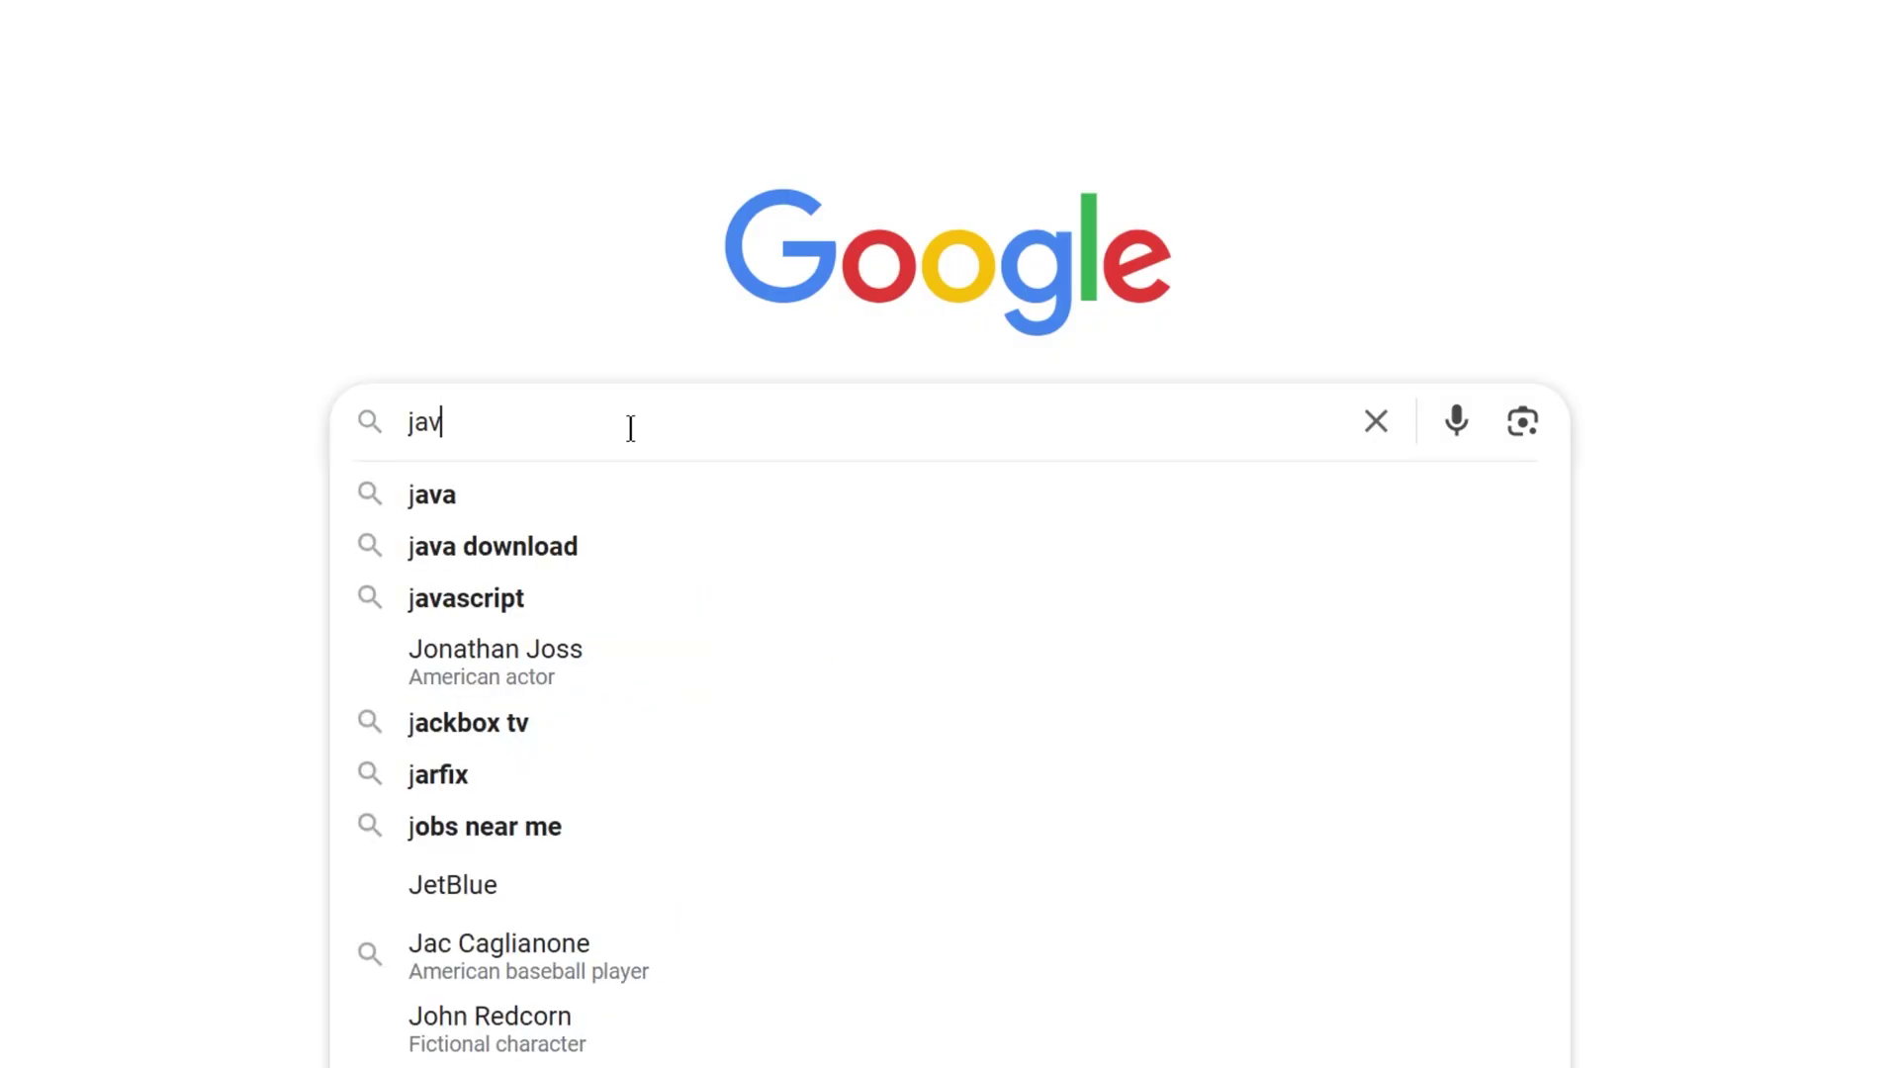
{"action": "type", "text": "a se developm"}
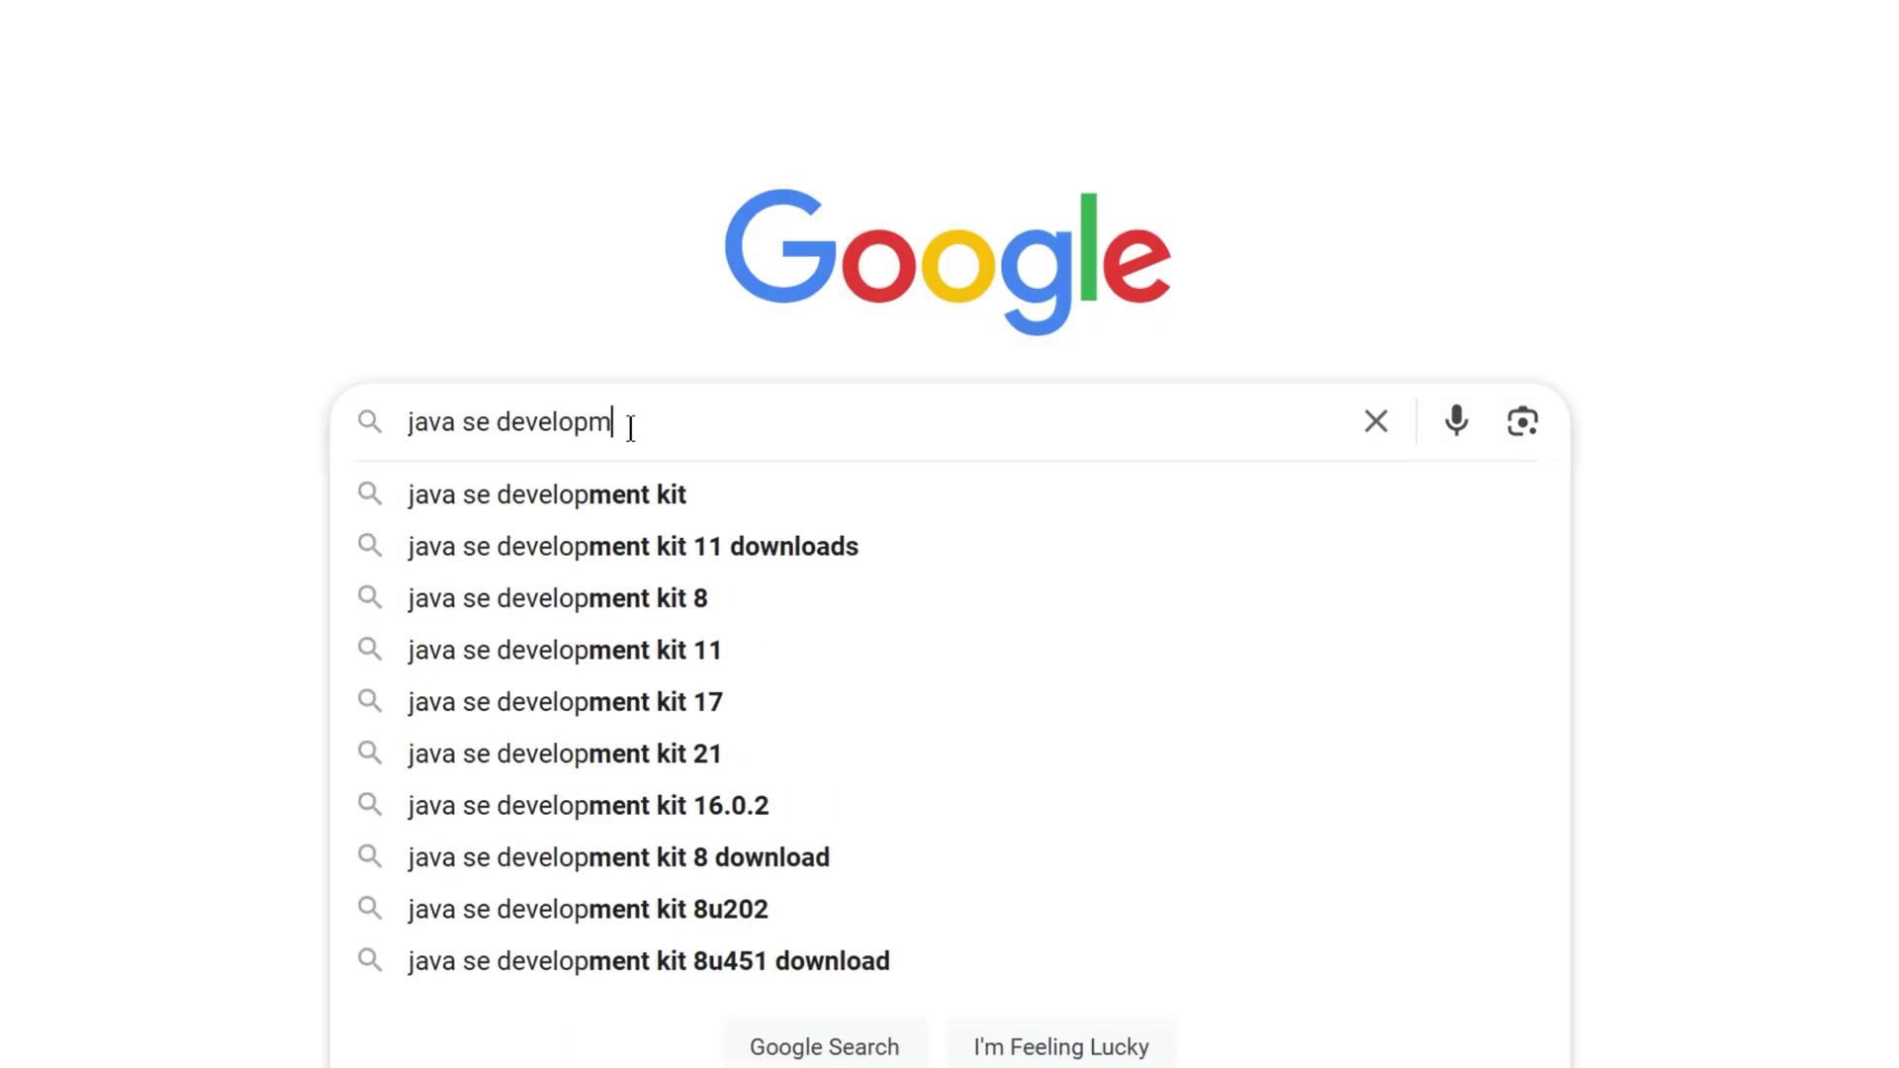
{"action": "type", "text": "ent kit"}
{"action": "key", "text": "Return"}
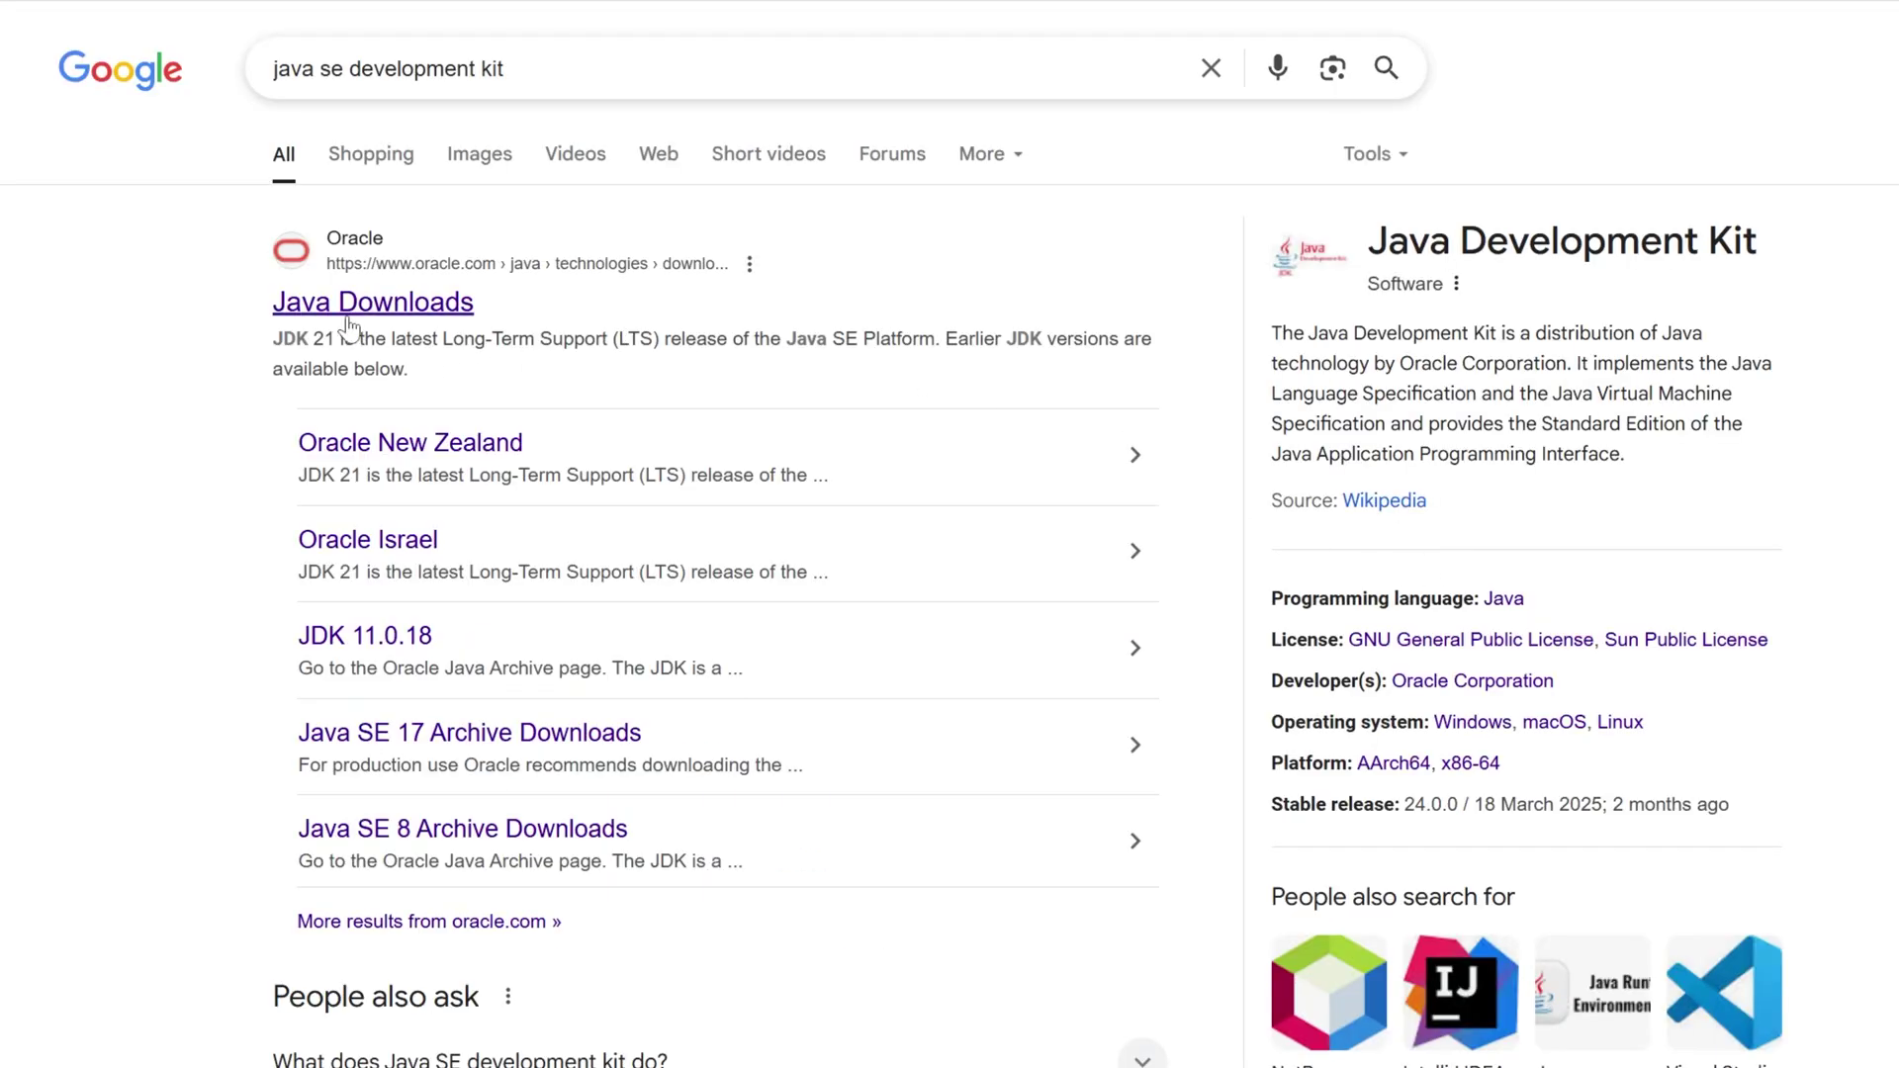
{"action": "left_click", "coordinate": [349, 322]}
{"action": "scroll", "coordinate": [720, 312], "scroll_direction": "down", "scroll_amount": 4}
{"action": "left_click", "coordinate": [356, 394]}
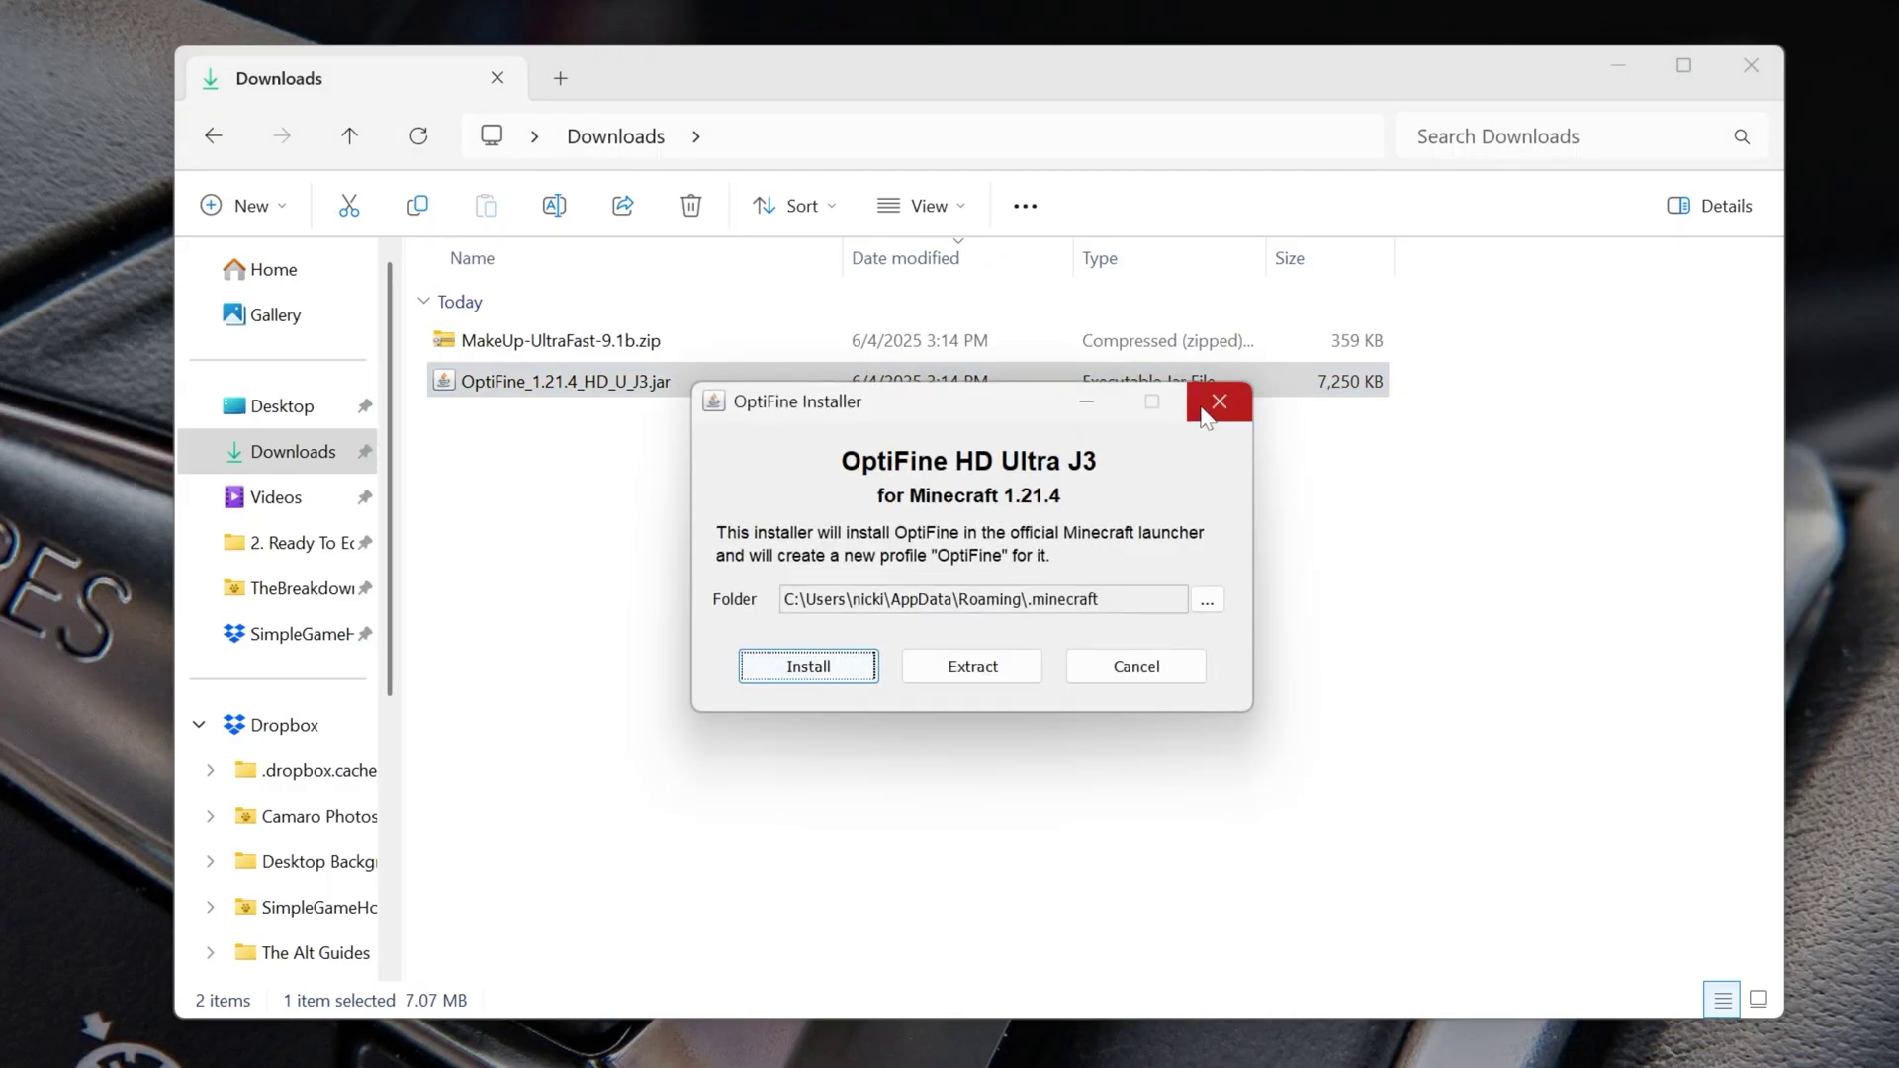
Close the open OptiFine installer, reopen OptiFine_1.21.4_HD_U_J3.jar using Open with, and install OptiFine into the .minecraft folder.
{"action": "left_click", "coordinate": [1218, 403]}
{"action": "right_click", "coordinate": [605, 394]}
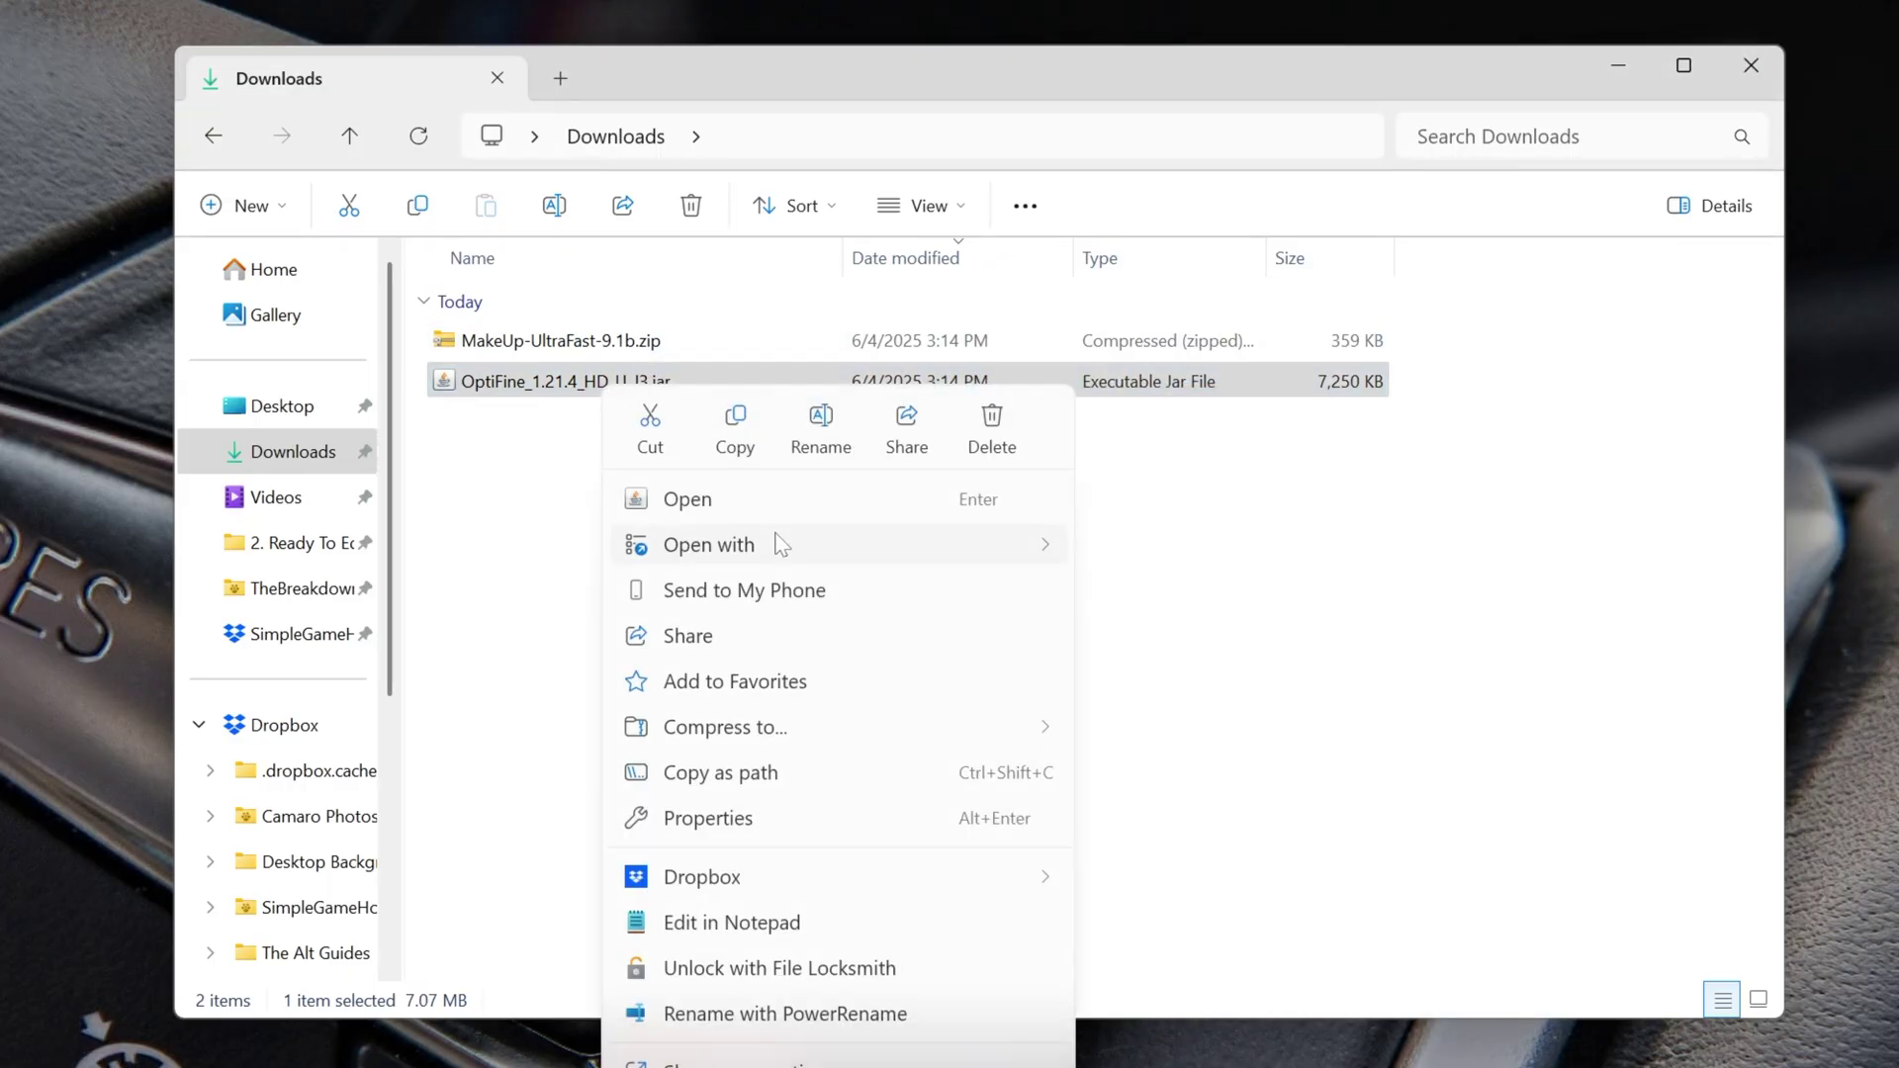
{"action": "mouse_move", "coordinate": [779, 545]}
{"action": "left_click", "coordinate": [1231, 545]}
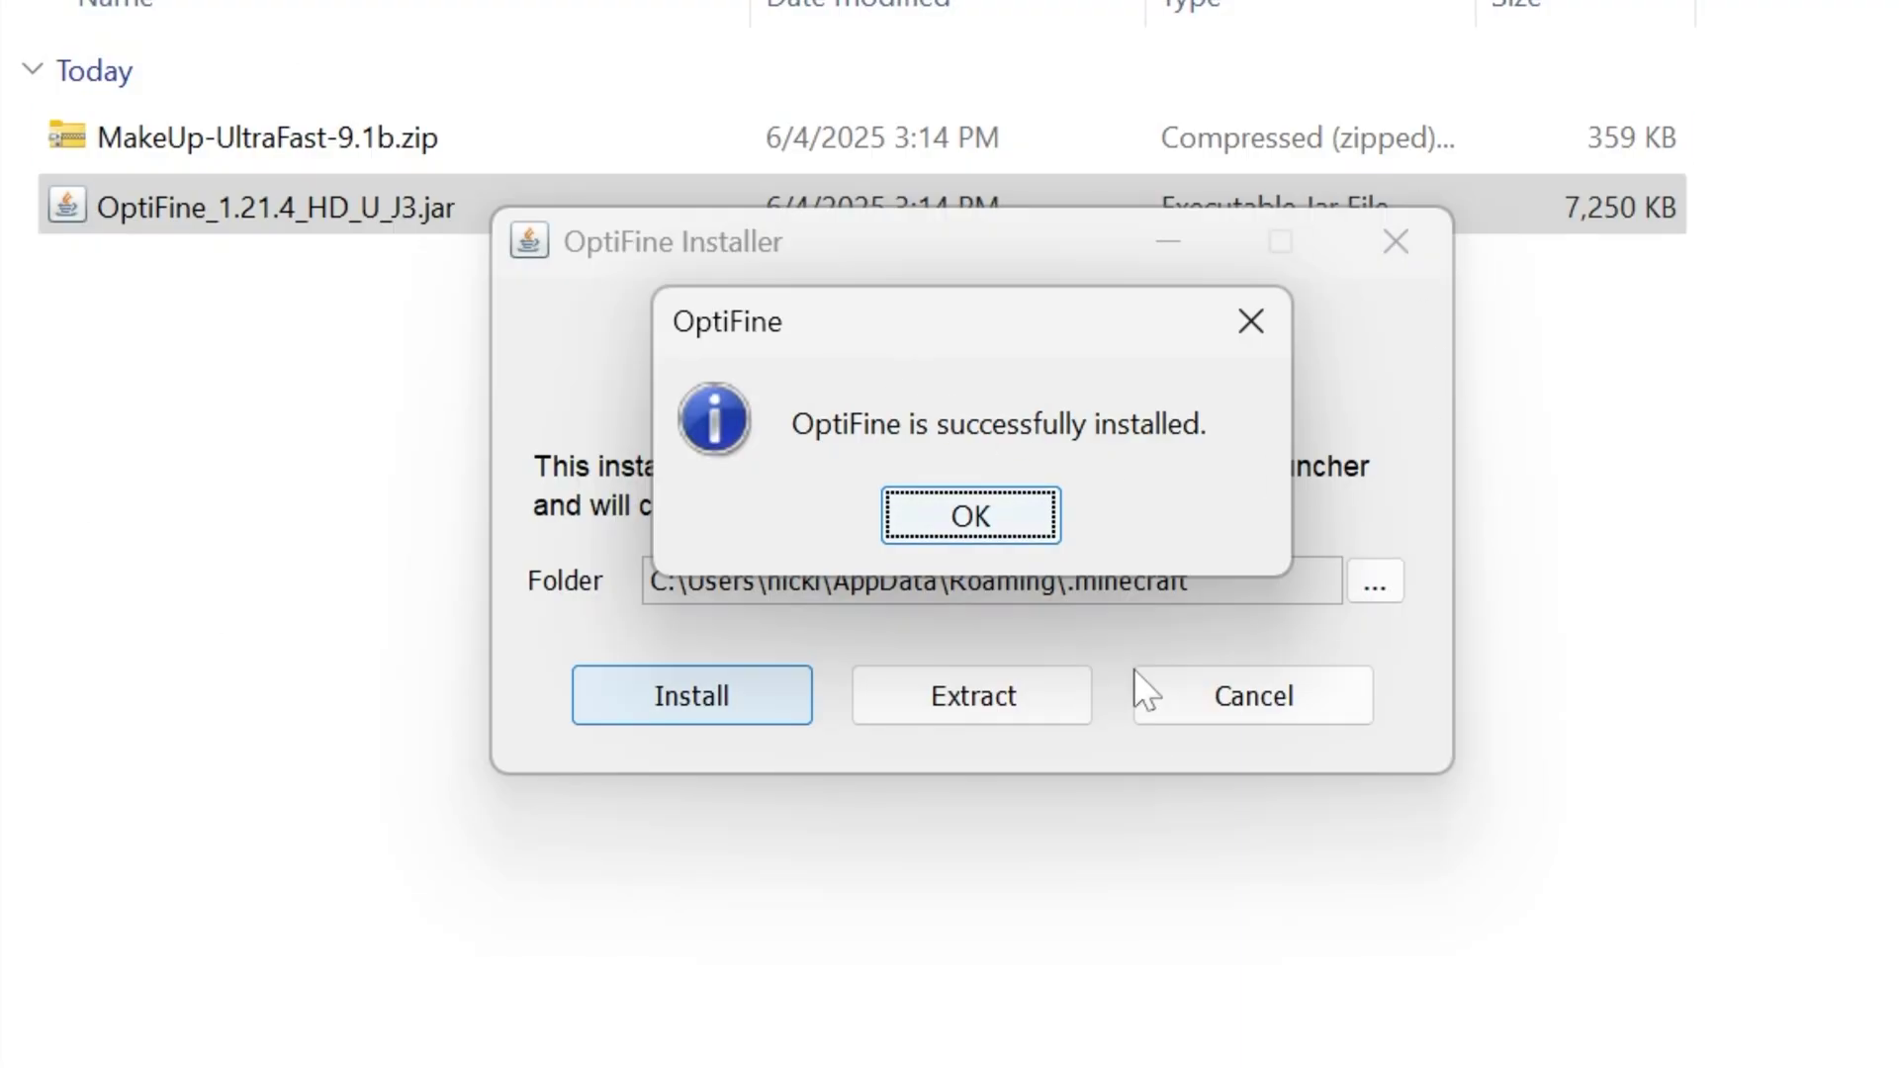
{"action": "left_click", "coordinate": [999, 514]}
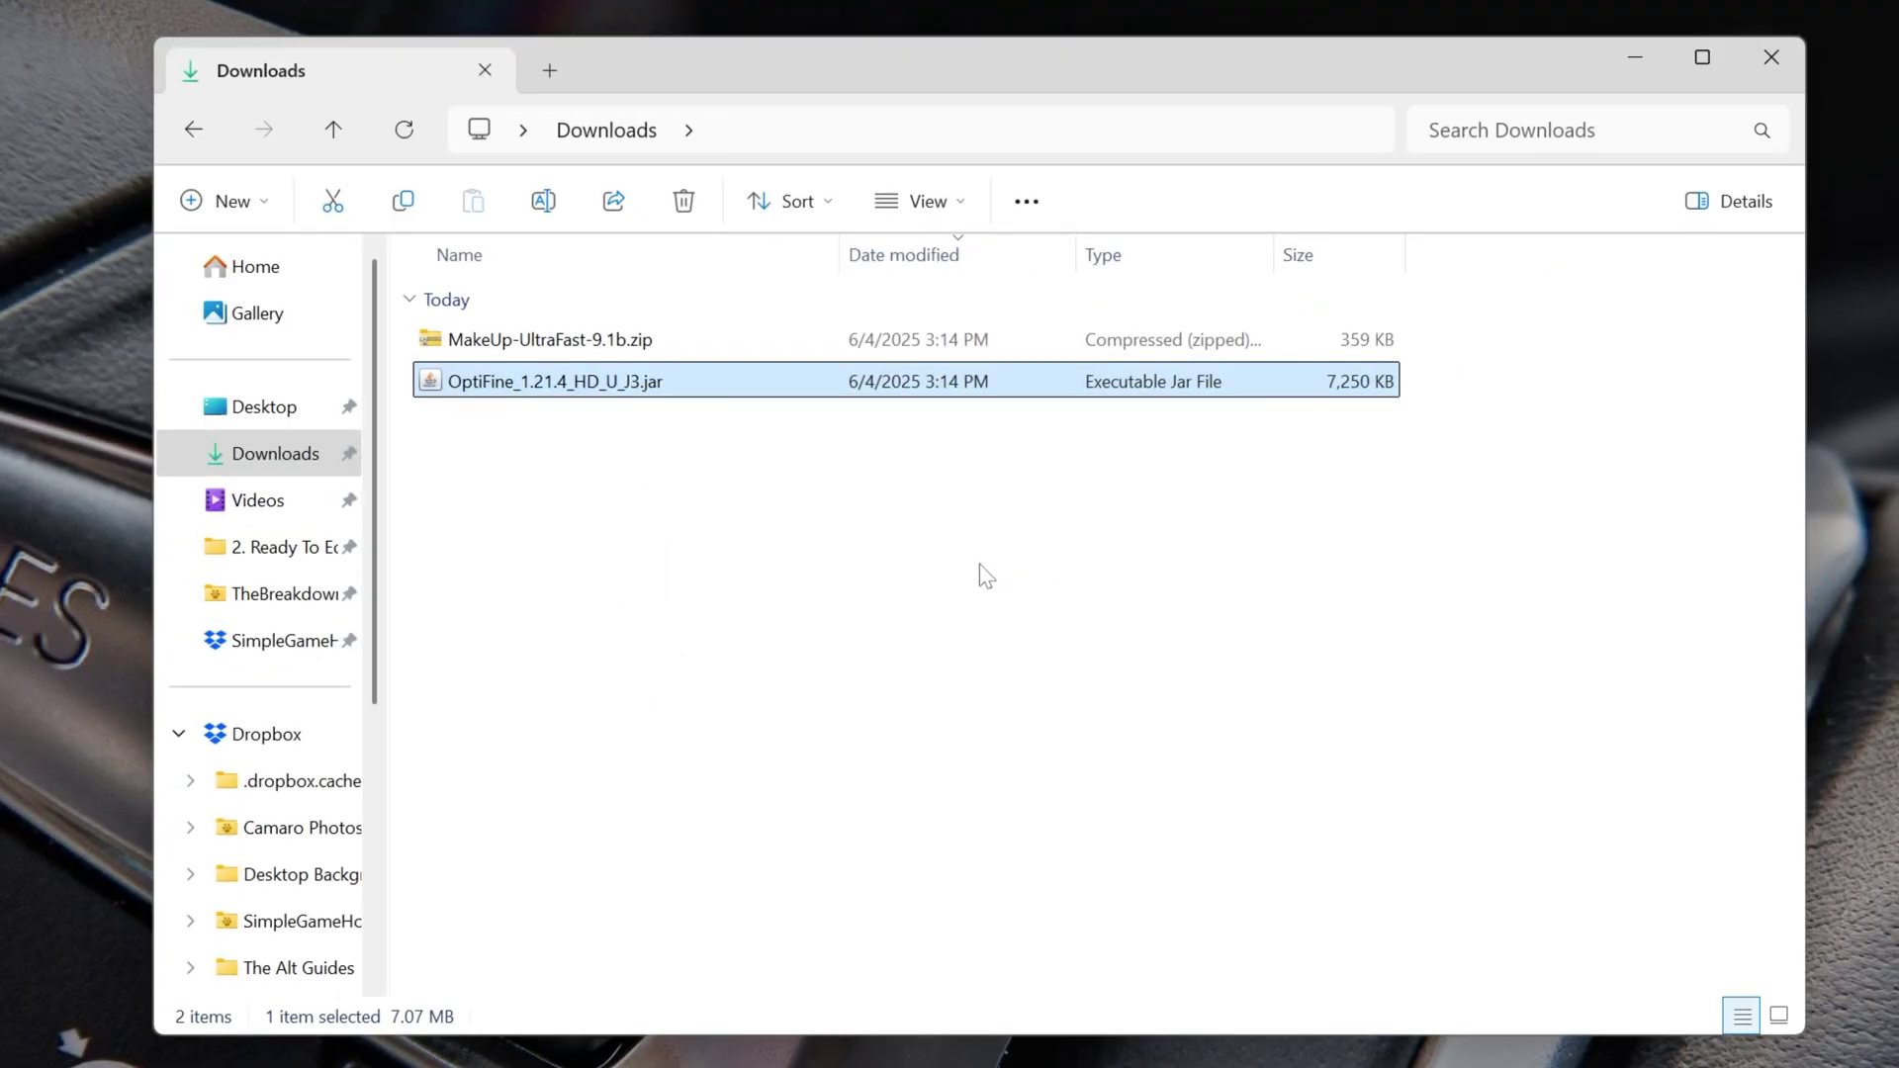
Move MakeUp-UltraFast-9.1b.zip from Downloads to the desktop and close the folder window.
{"action": "left_click", "coordinate": [198, 140]}
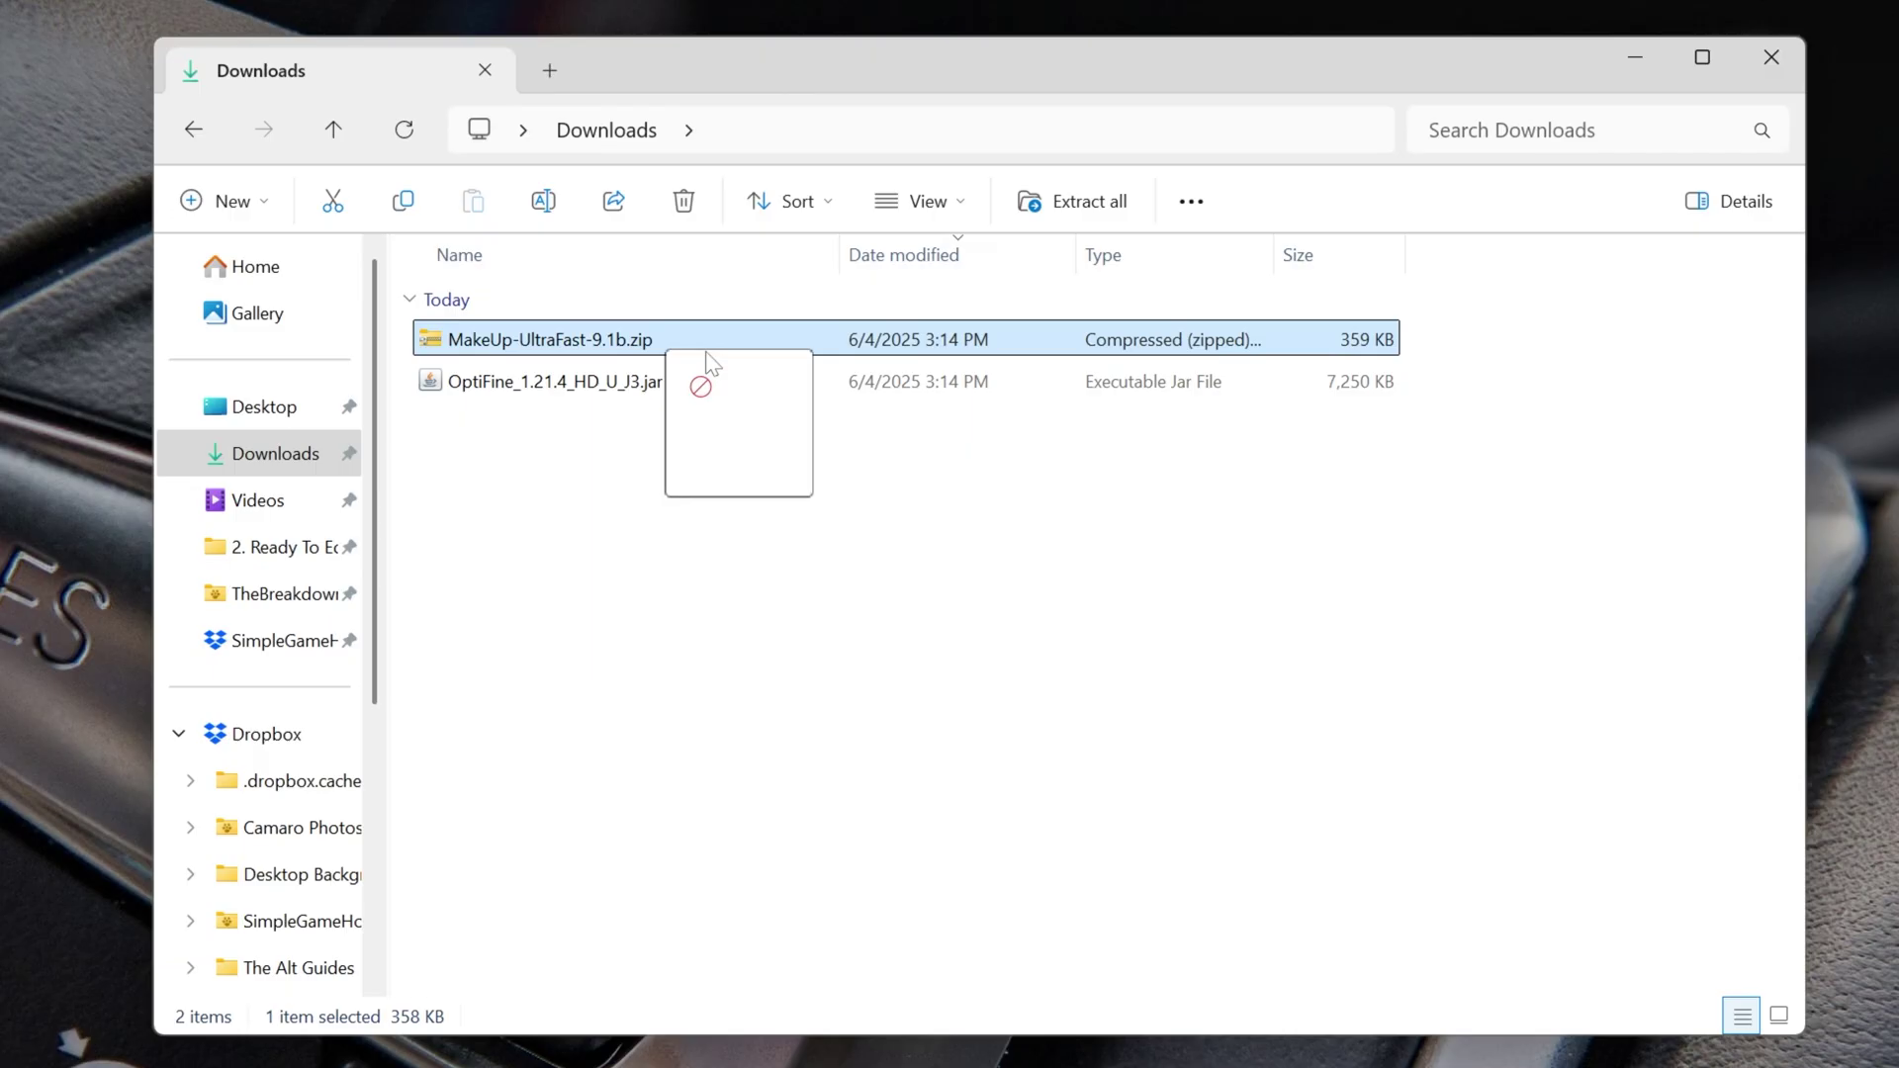
{"action": "left_click_drag", "start_coordinate": [707, 357], "coordinate": [135, 0]}
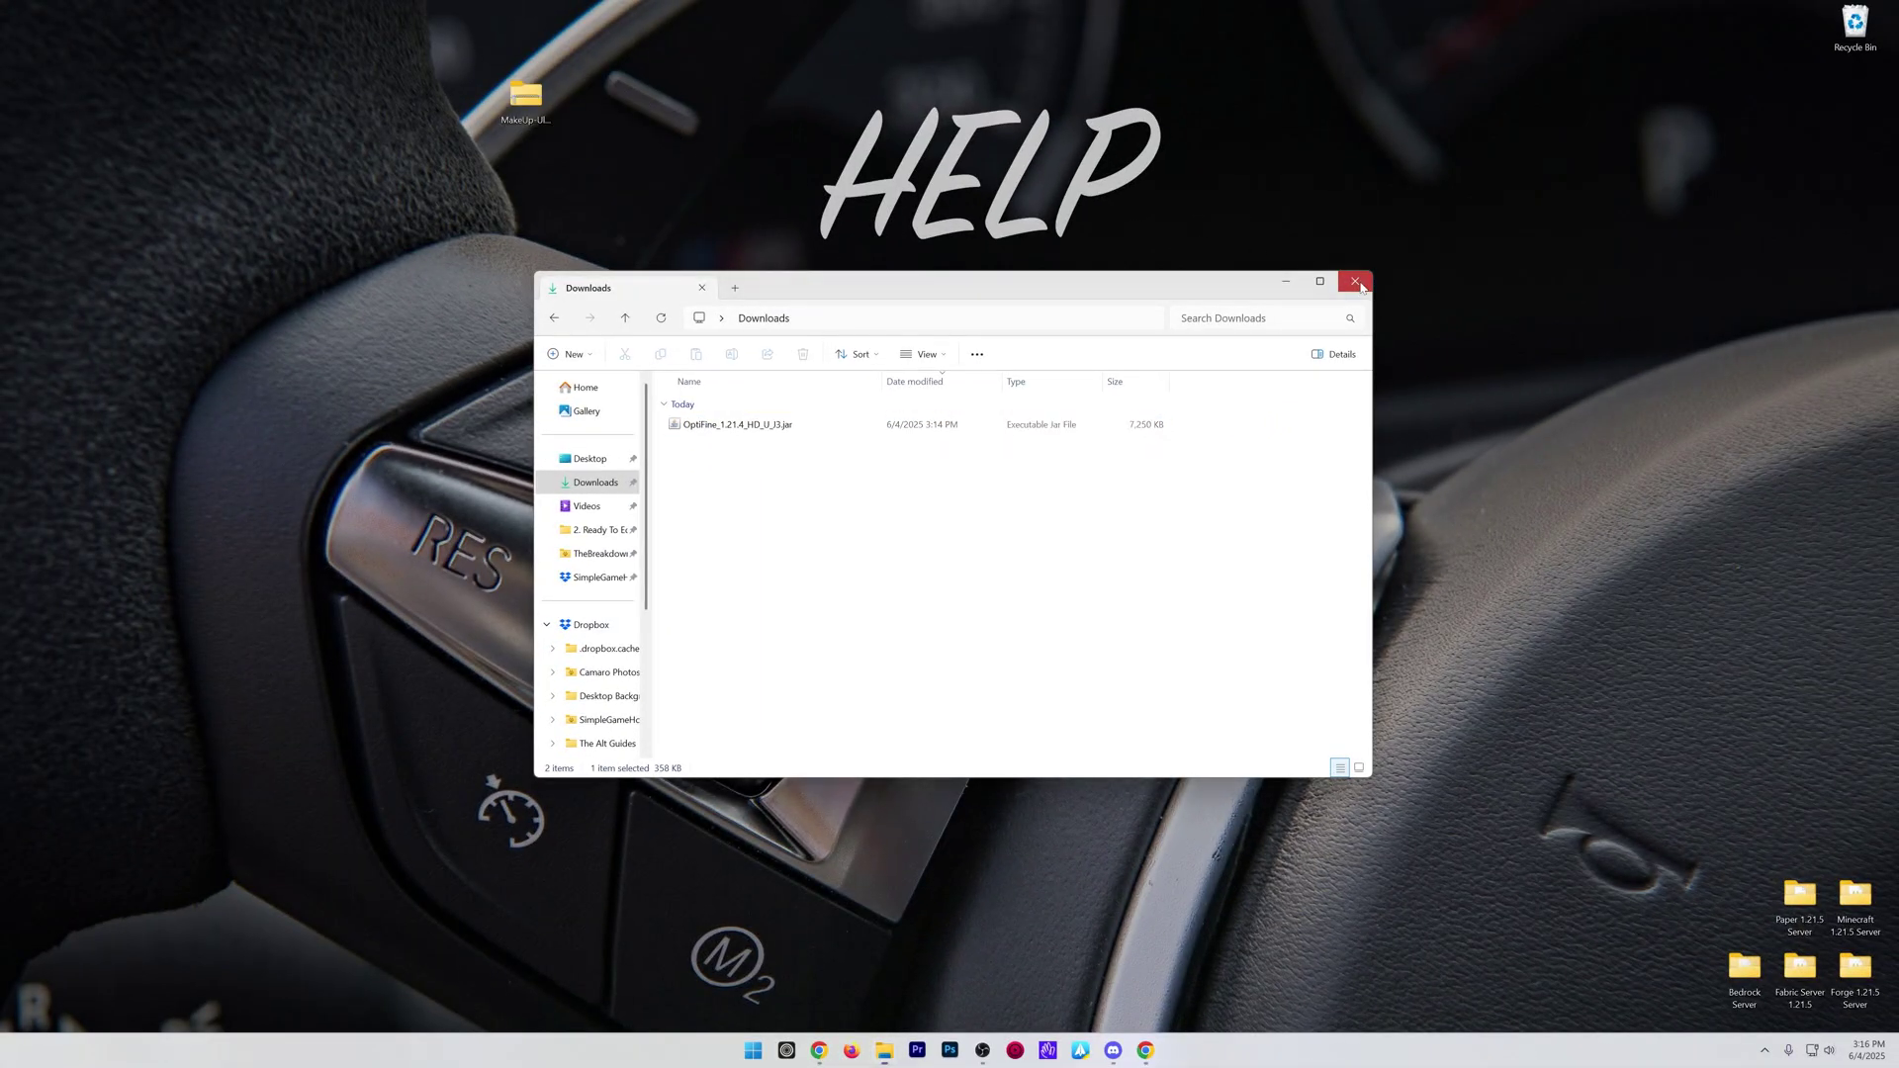
{"action": "left_click", "coordinate": [1357, 282]}
Open the Minecraft Launcher and select the OptiFine 1.21.4-OptiFine_HD_U_J3 installation for Java Edition.
{"action": "left_click", "coordinate": [747, 1056]}
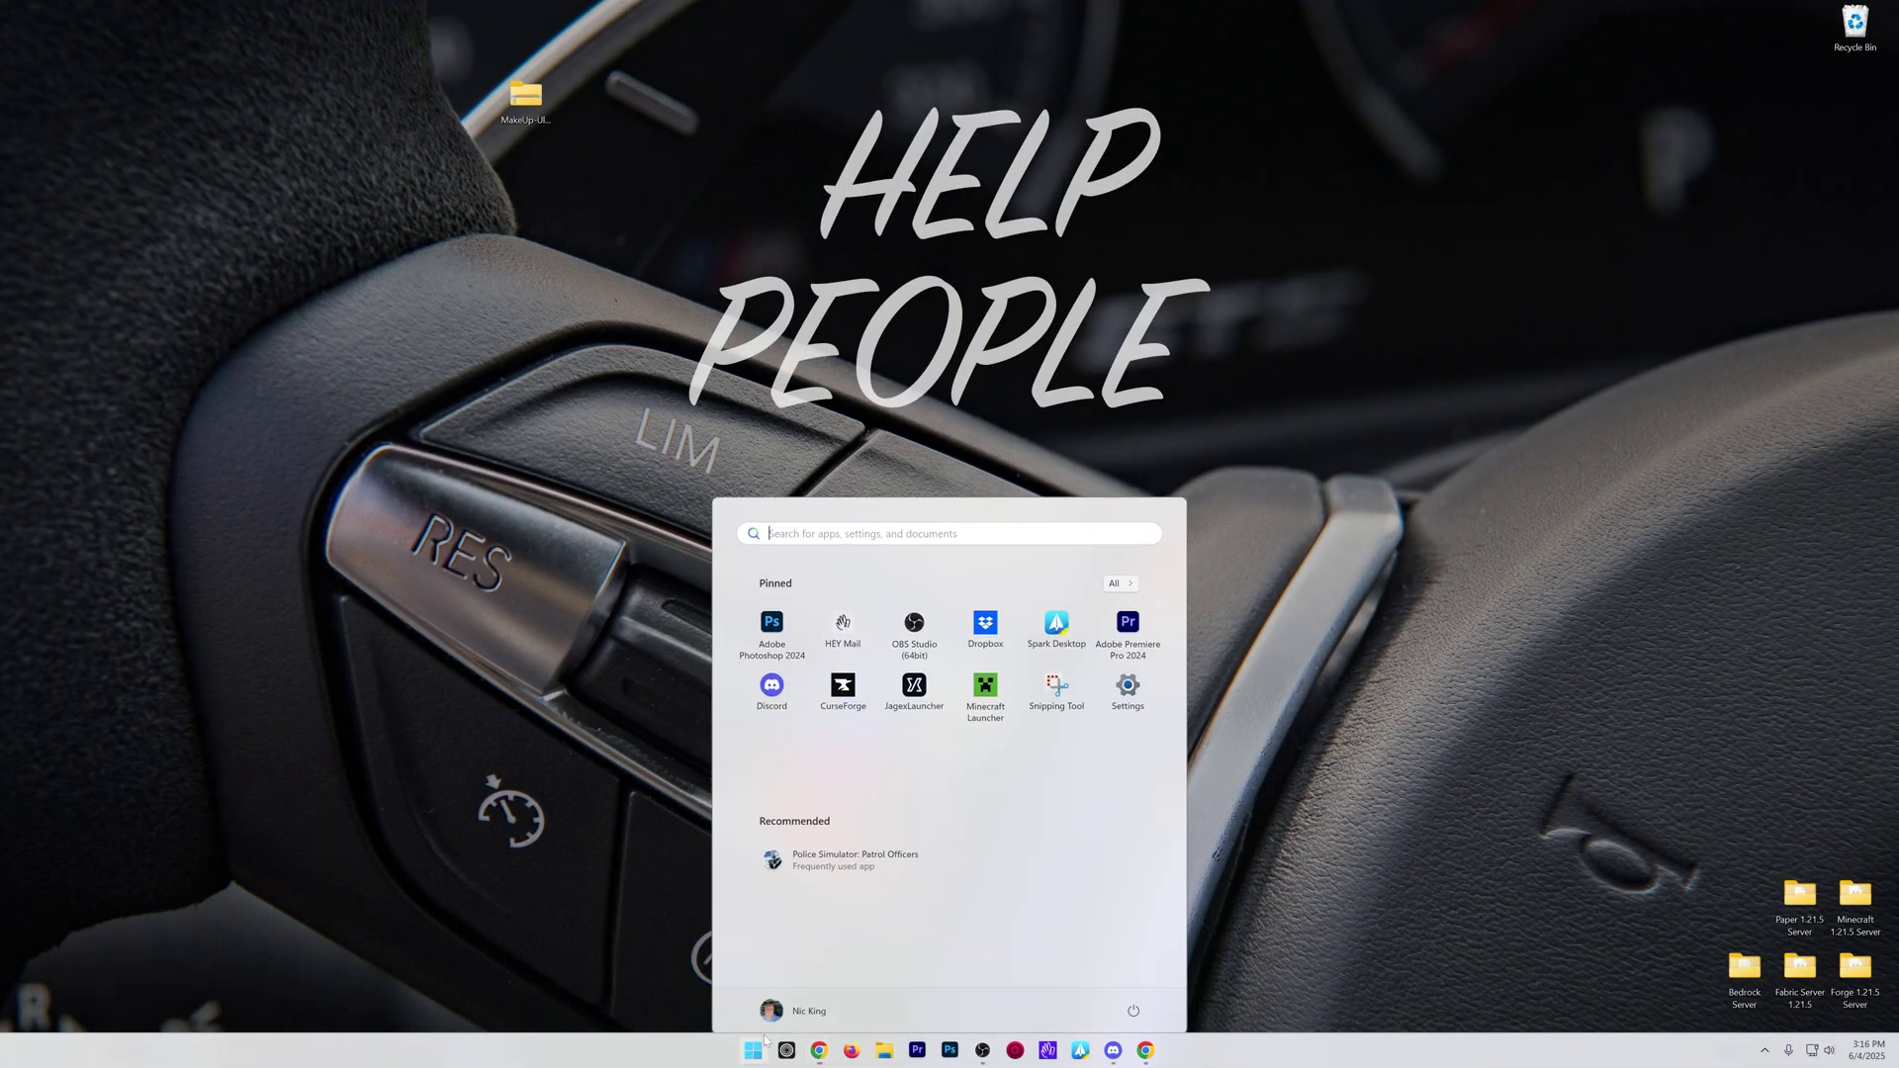
{"action": "left_click", "coordinate": [988, 678]}
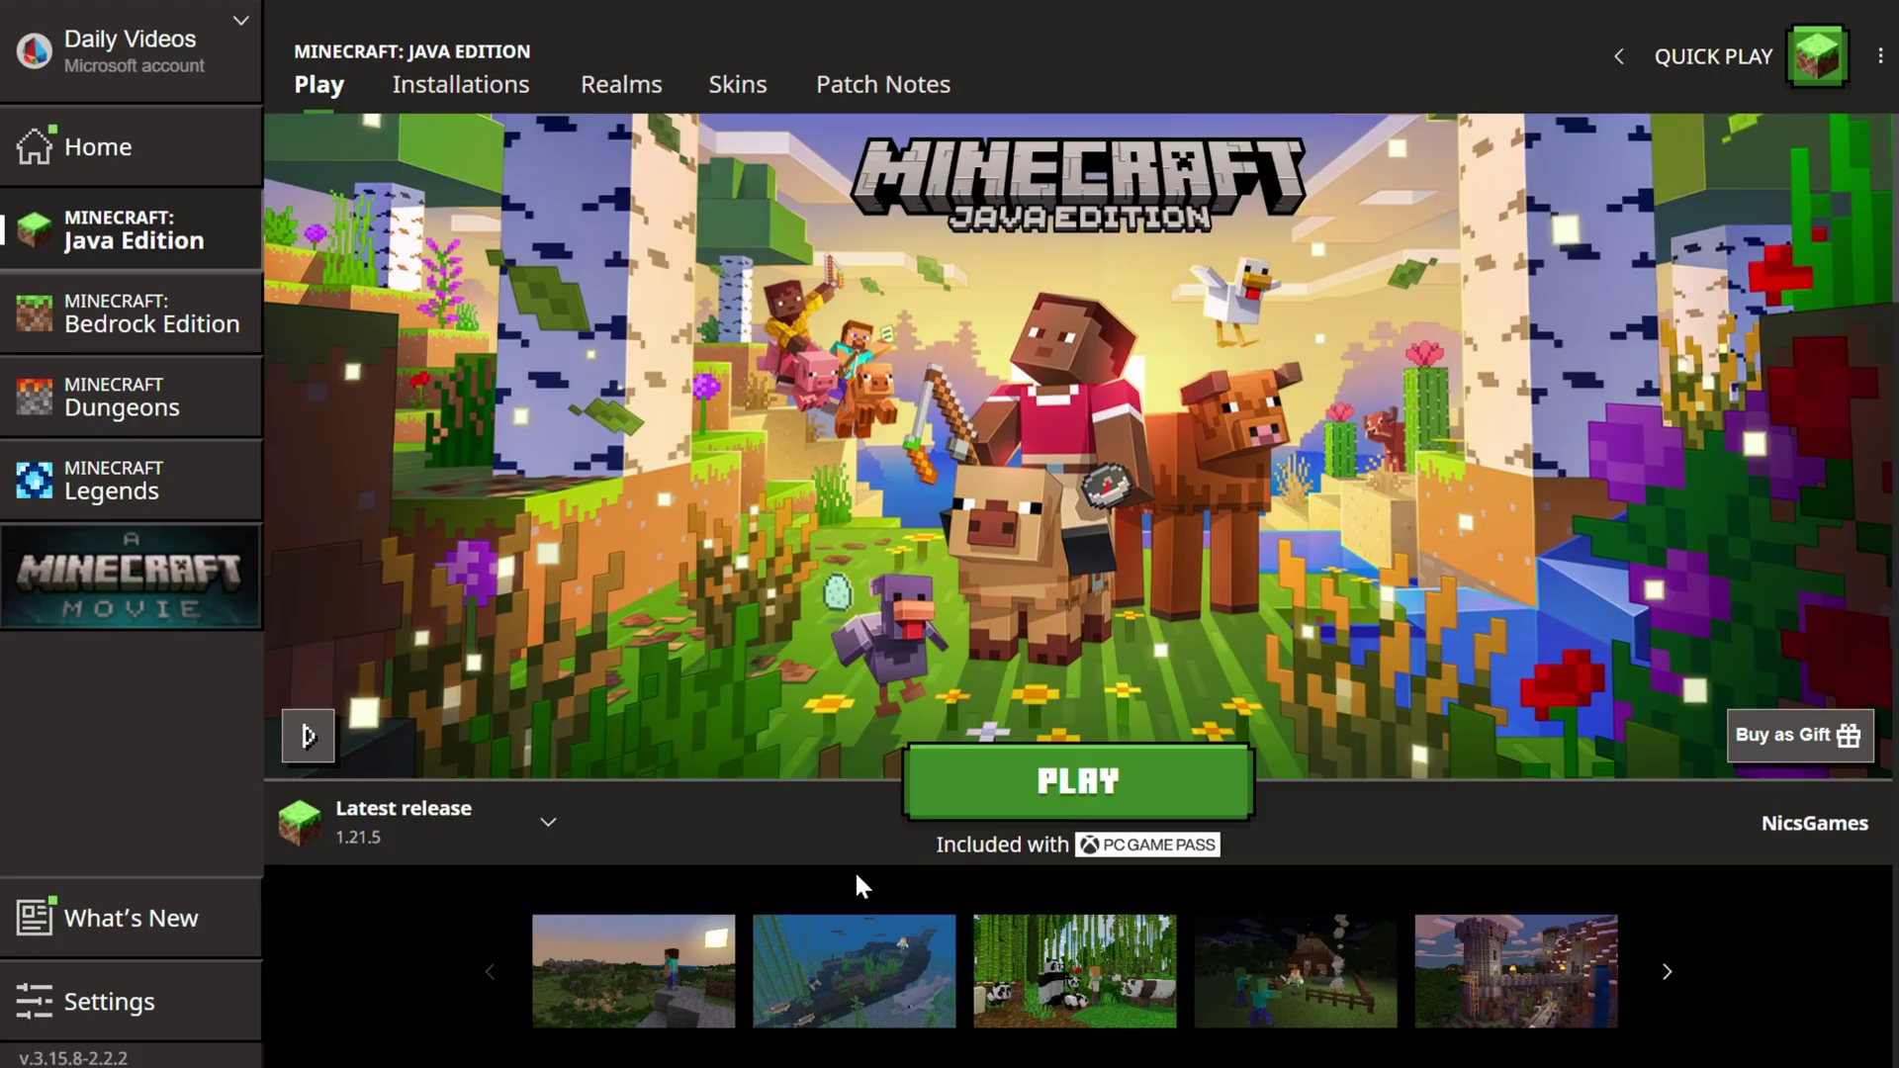
{"action": "left_click", "coordinate": [543, 841]}
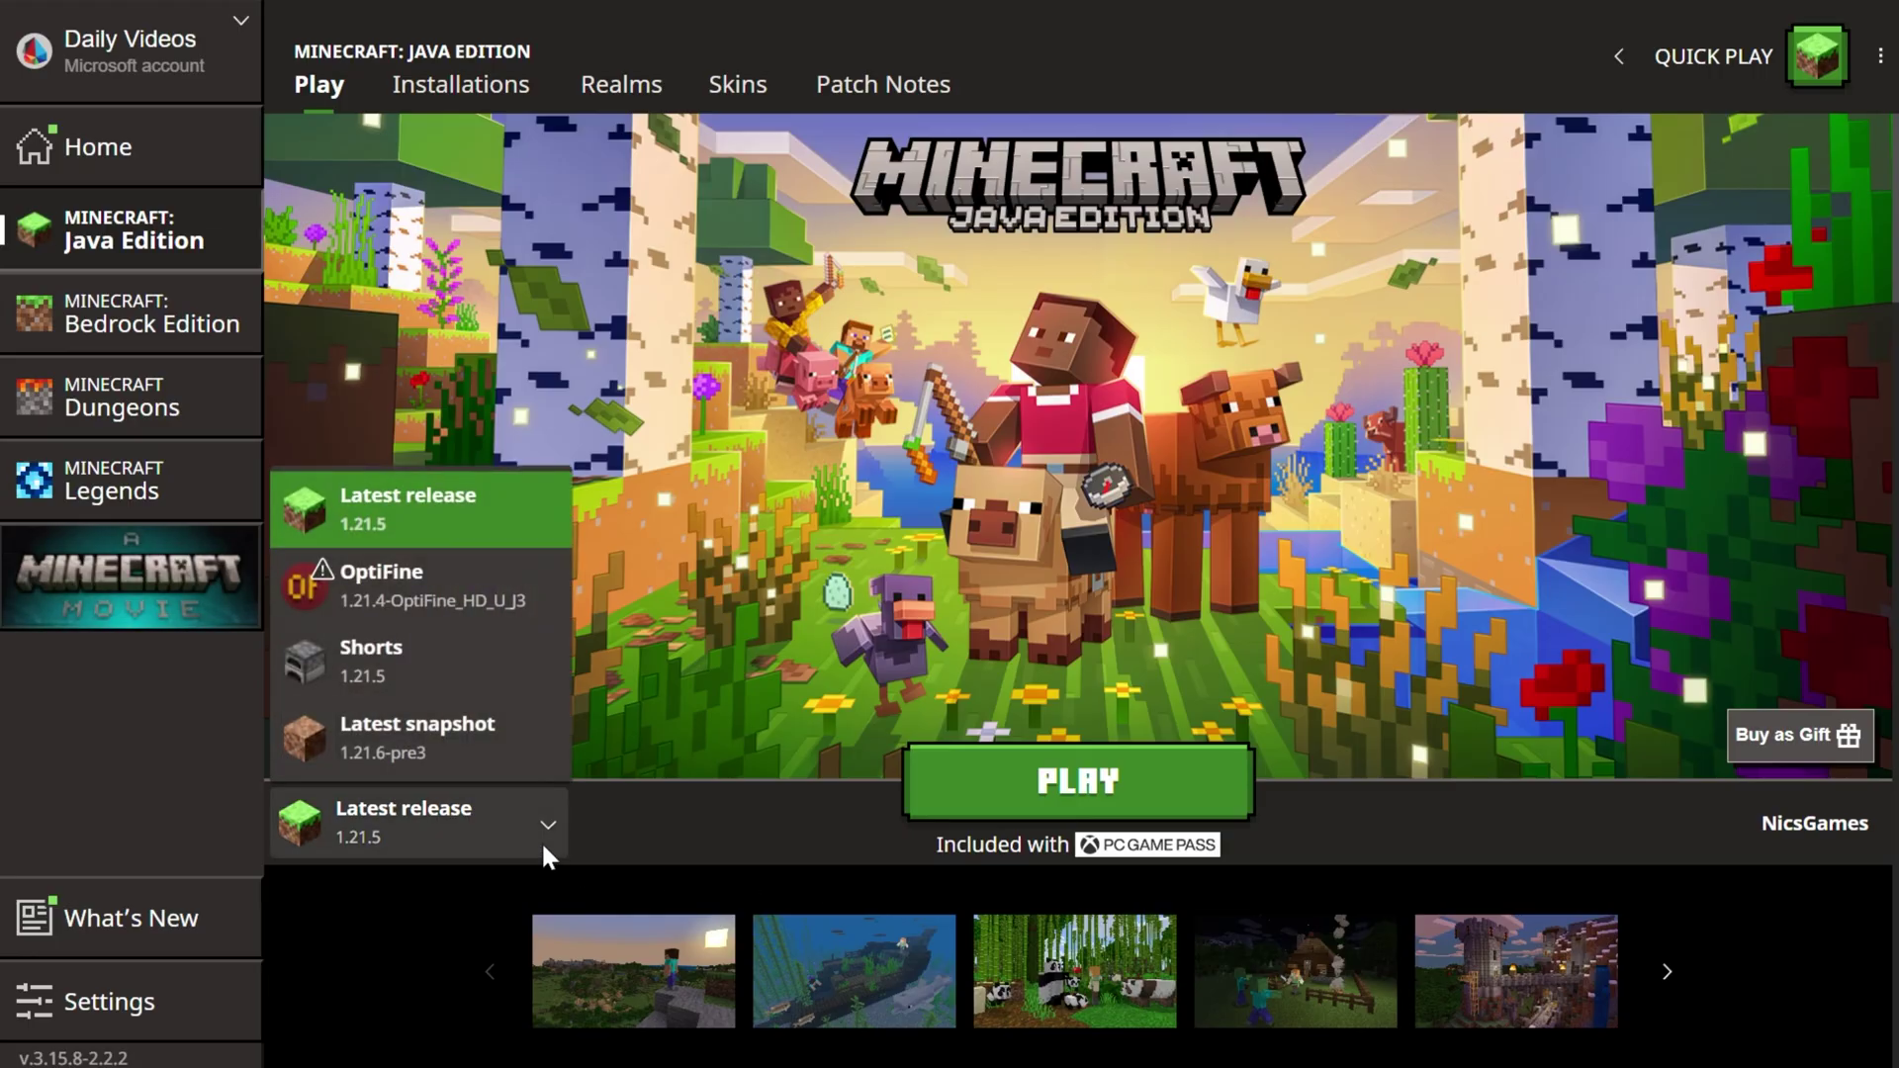
{"action": "left_click", "coordinate": [502, 604]}
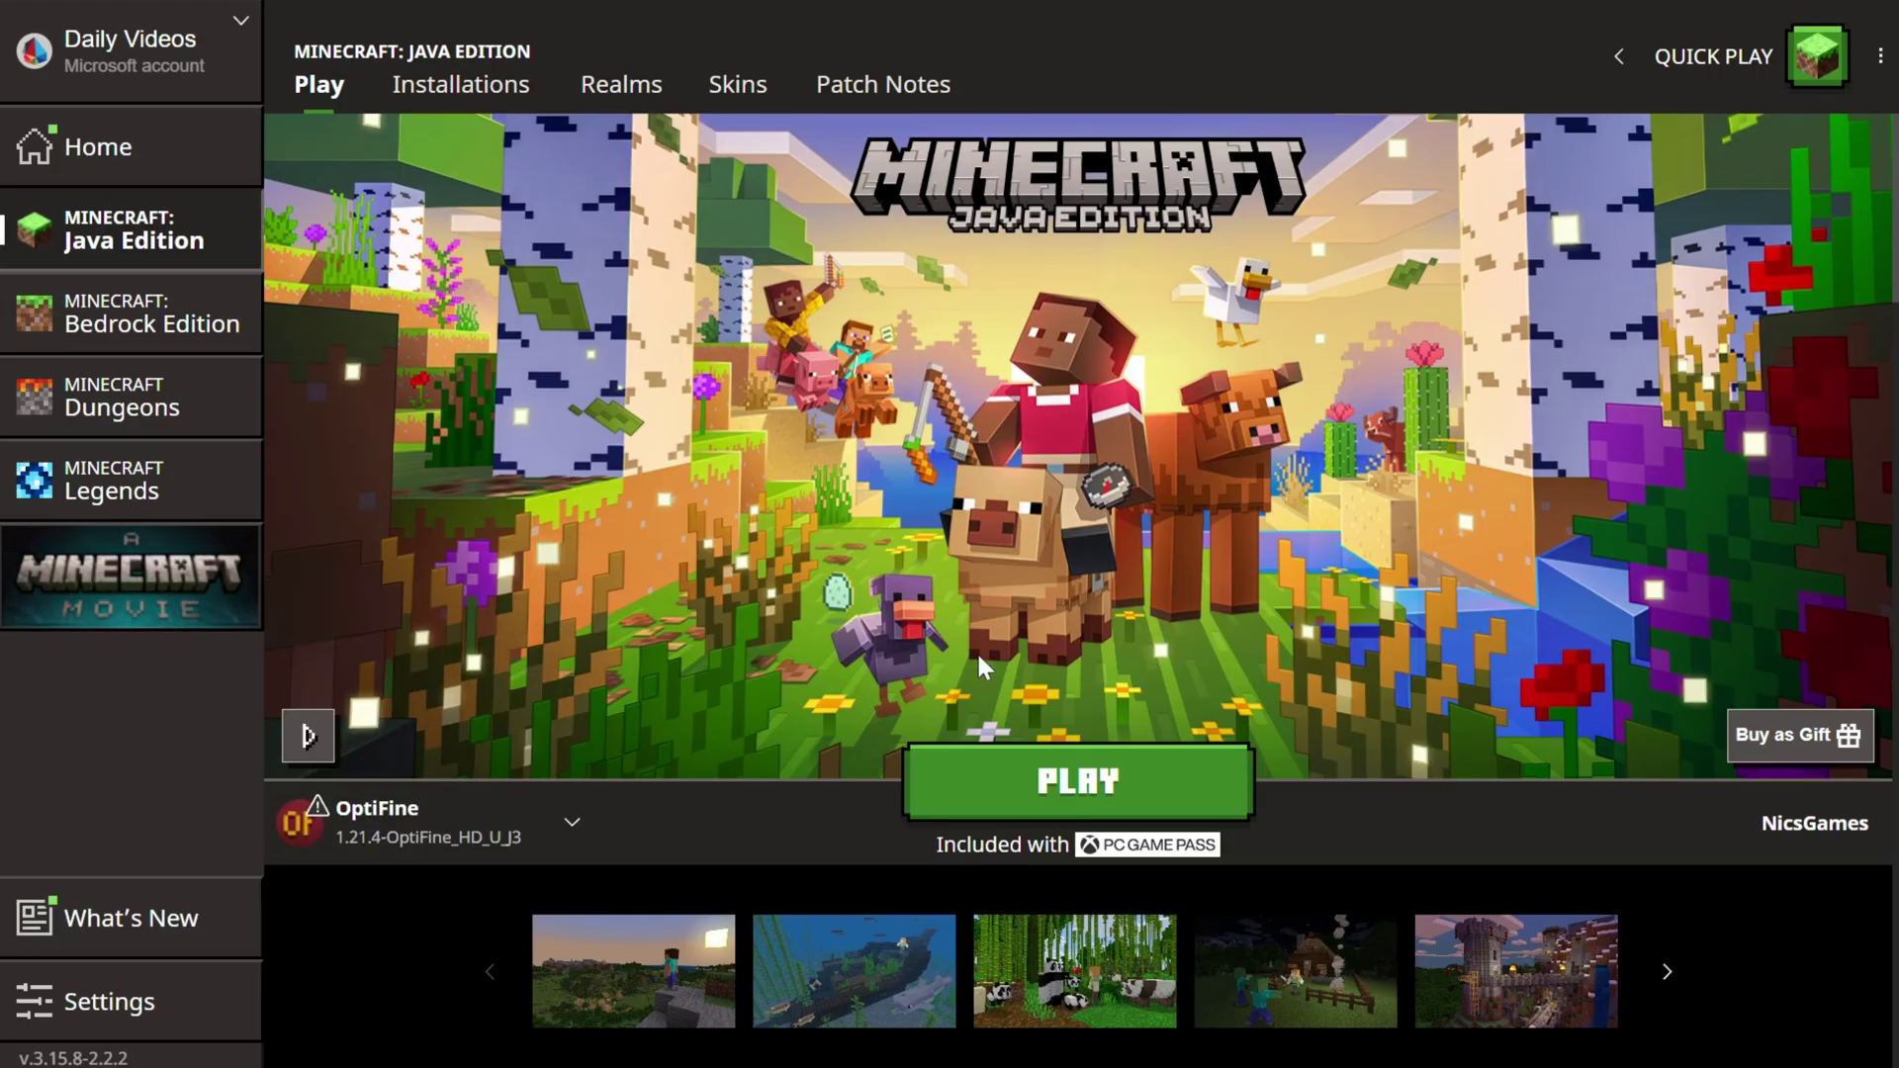
Launch Minecraft Java Edition with the selected OptiFine installation and open the Shaders screen in the video settings.
{"action": "left_click", "coordinate": [1110, 748]}
{"action": "left_click", "coordinate": [1276, 692]}
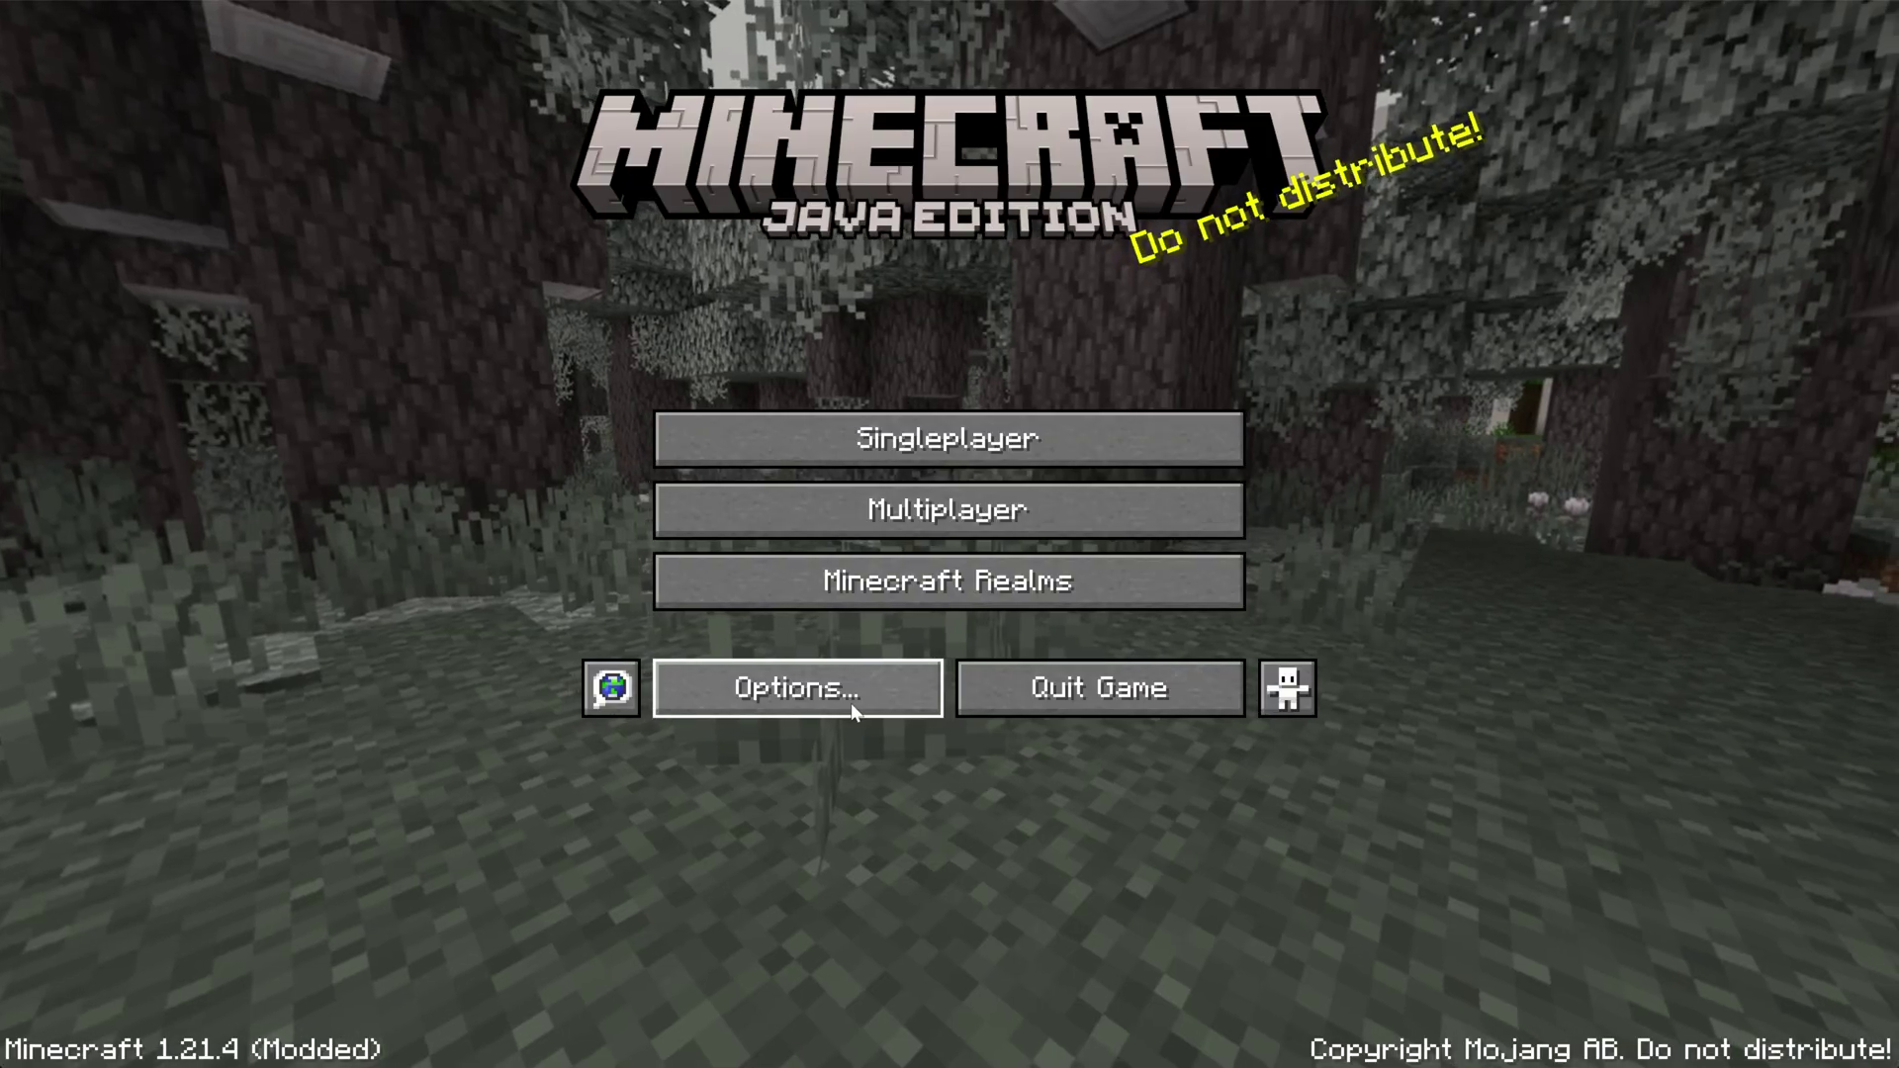
{"action": "left_click", "coordinate": [856, 704]}
{"action": "left_click", "coordinate": [744, 376]}
{"action": "left_click", "coordinate": [714, 543]}
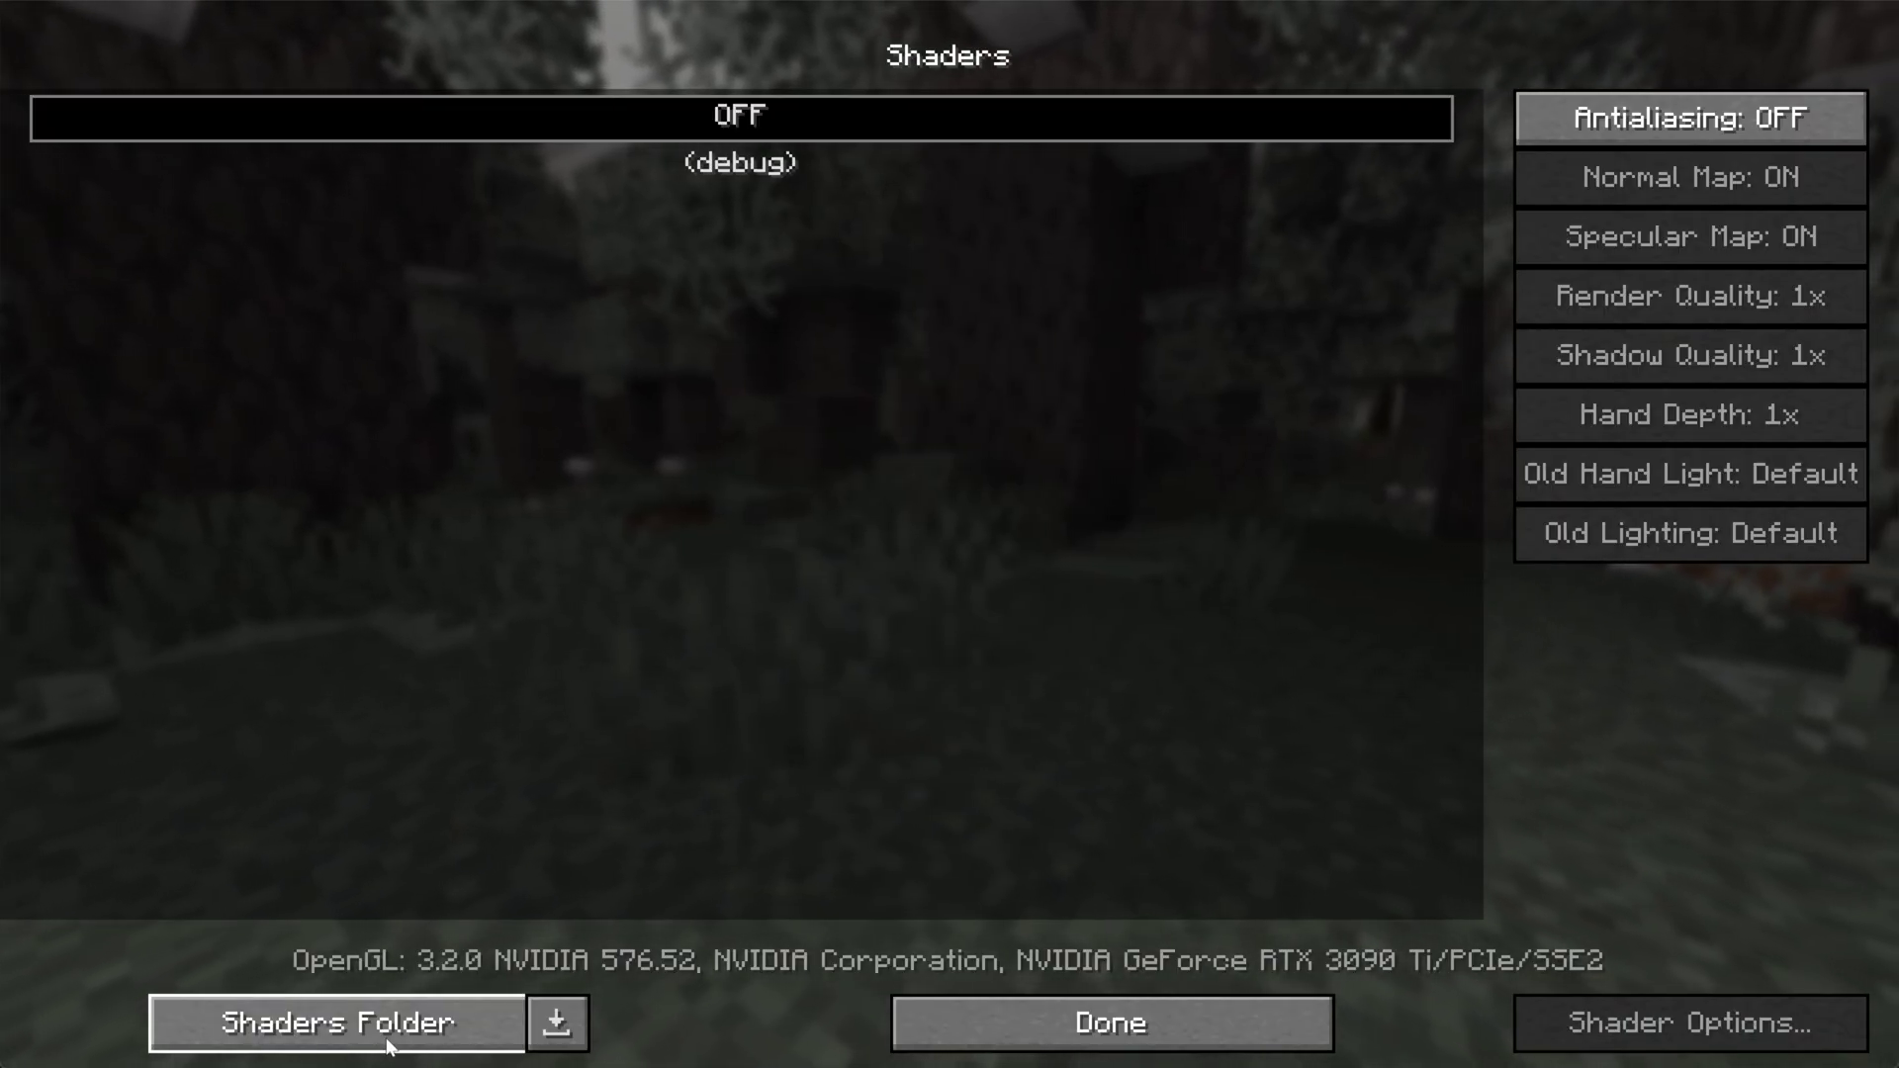
Open the shaders folder, move MakeUp-UltraFast-9.1b.zip from the desktop into shaderpacks, and close the folder window.
{"action": "left_click", "coordinate": [357, 1035]}
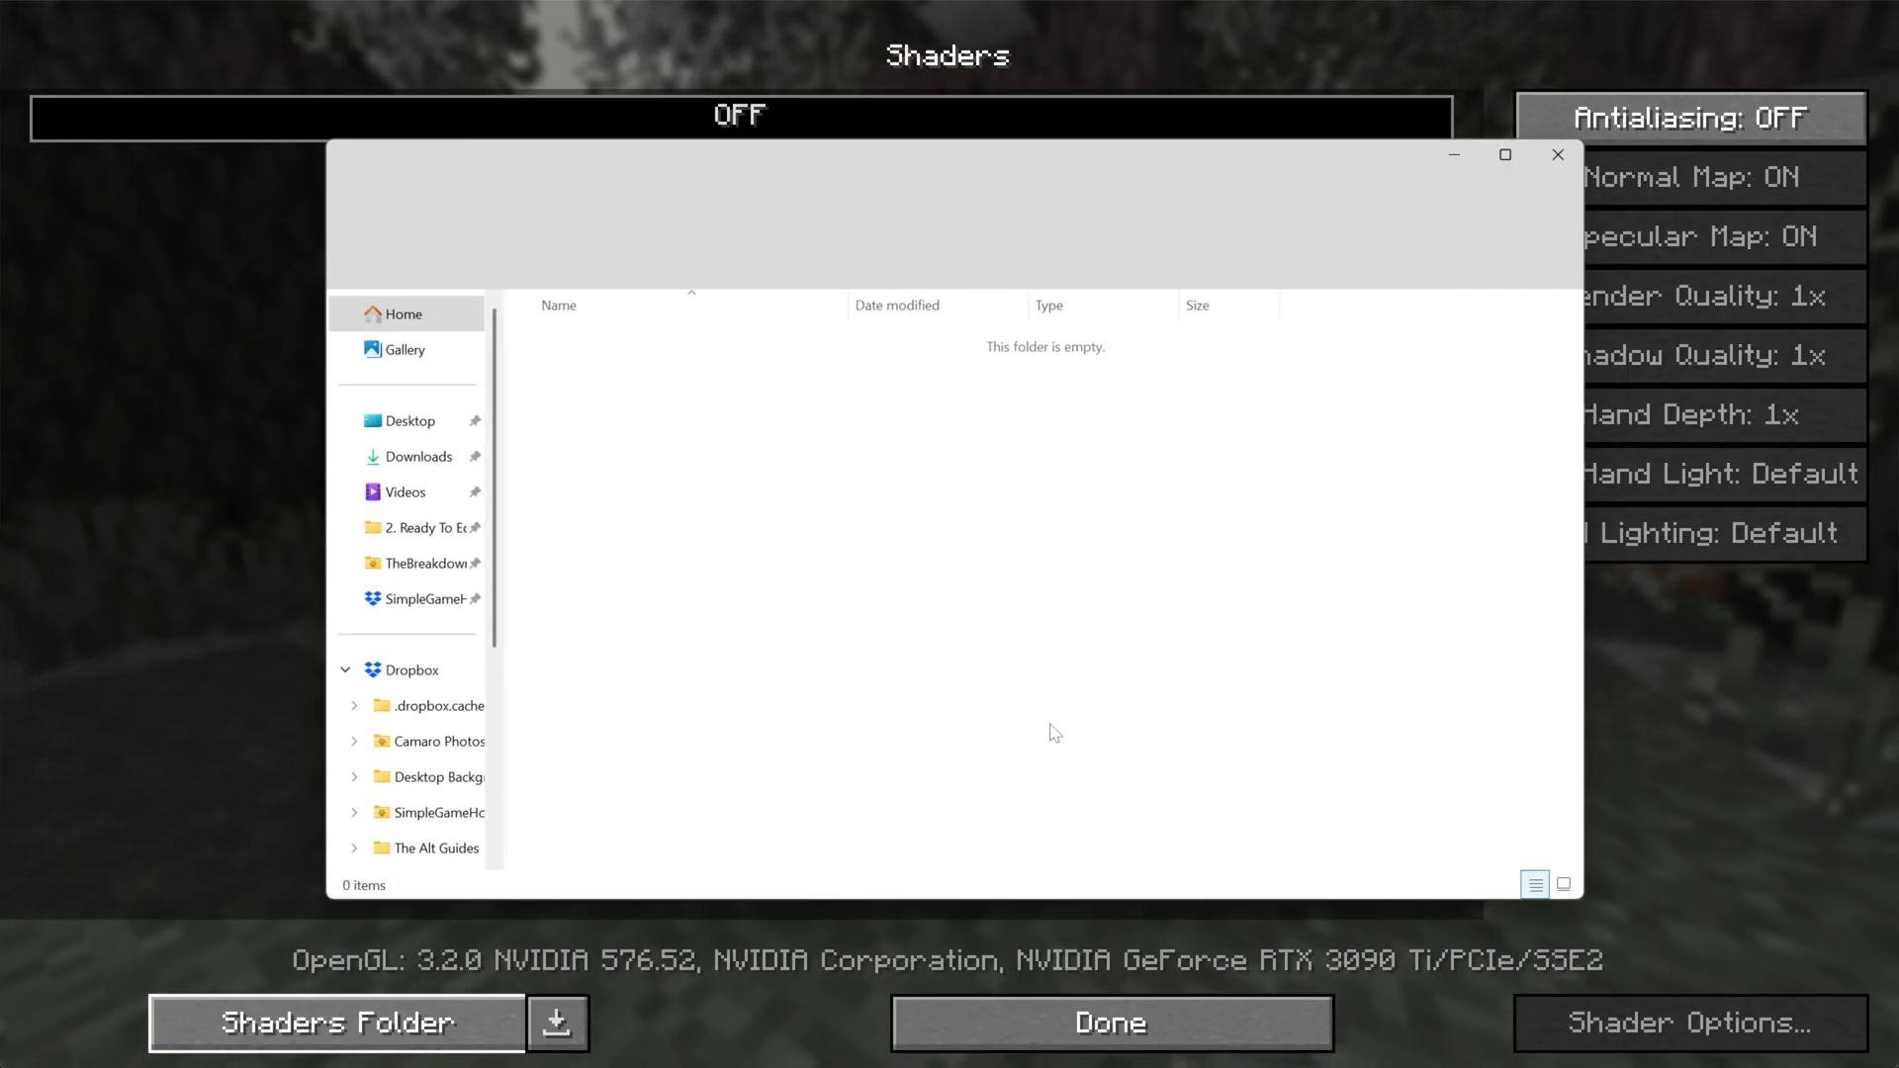
{"action": "left_click_drag", "start_coordinate": [1207, 402], "coordinate": [890, 769]}
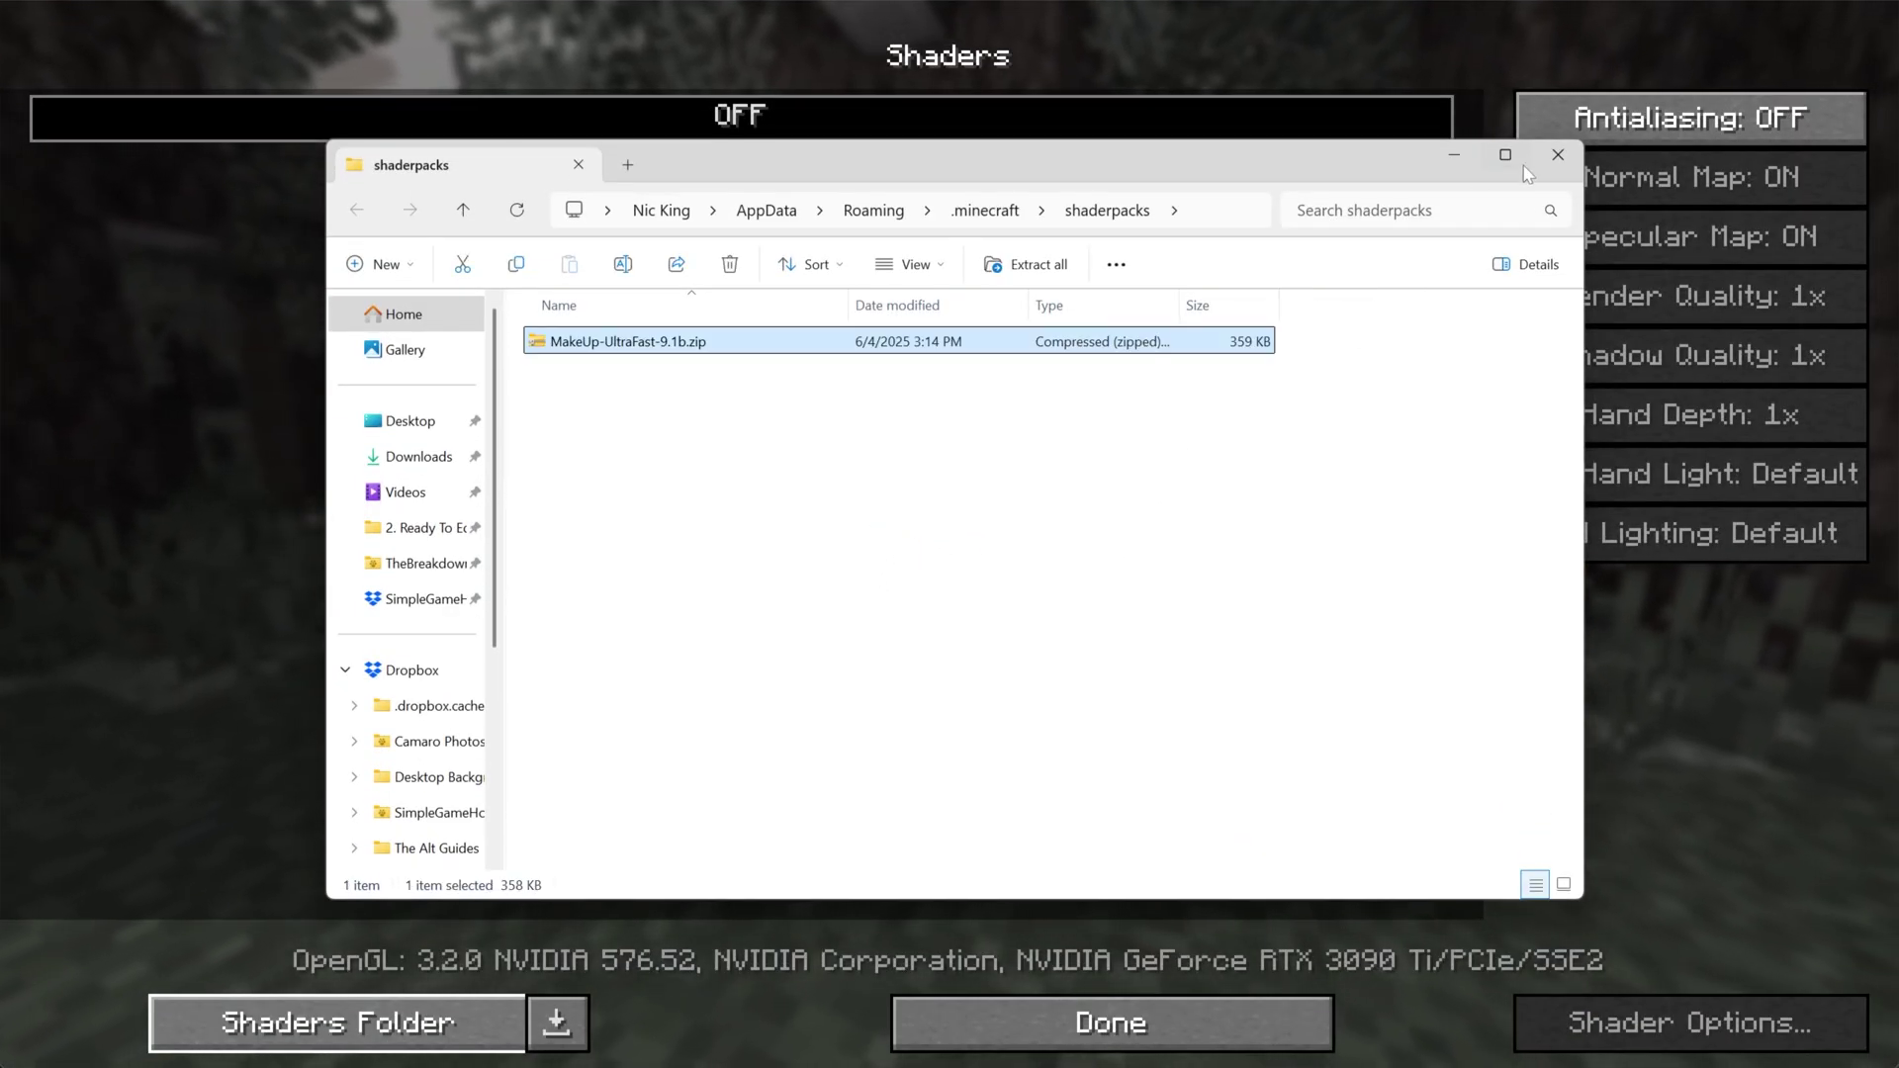
{"action": "left_click", "coordinate": [1558, 156]}
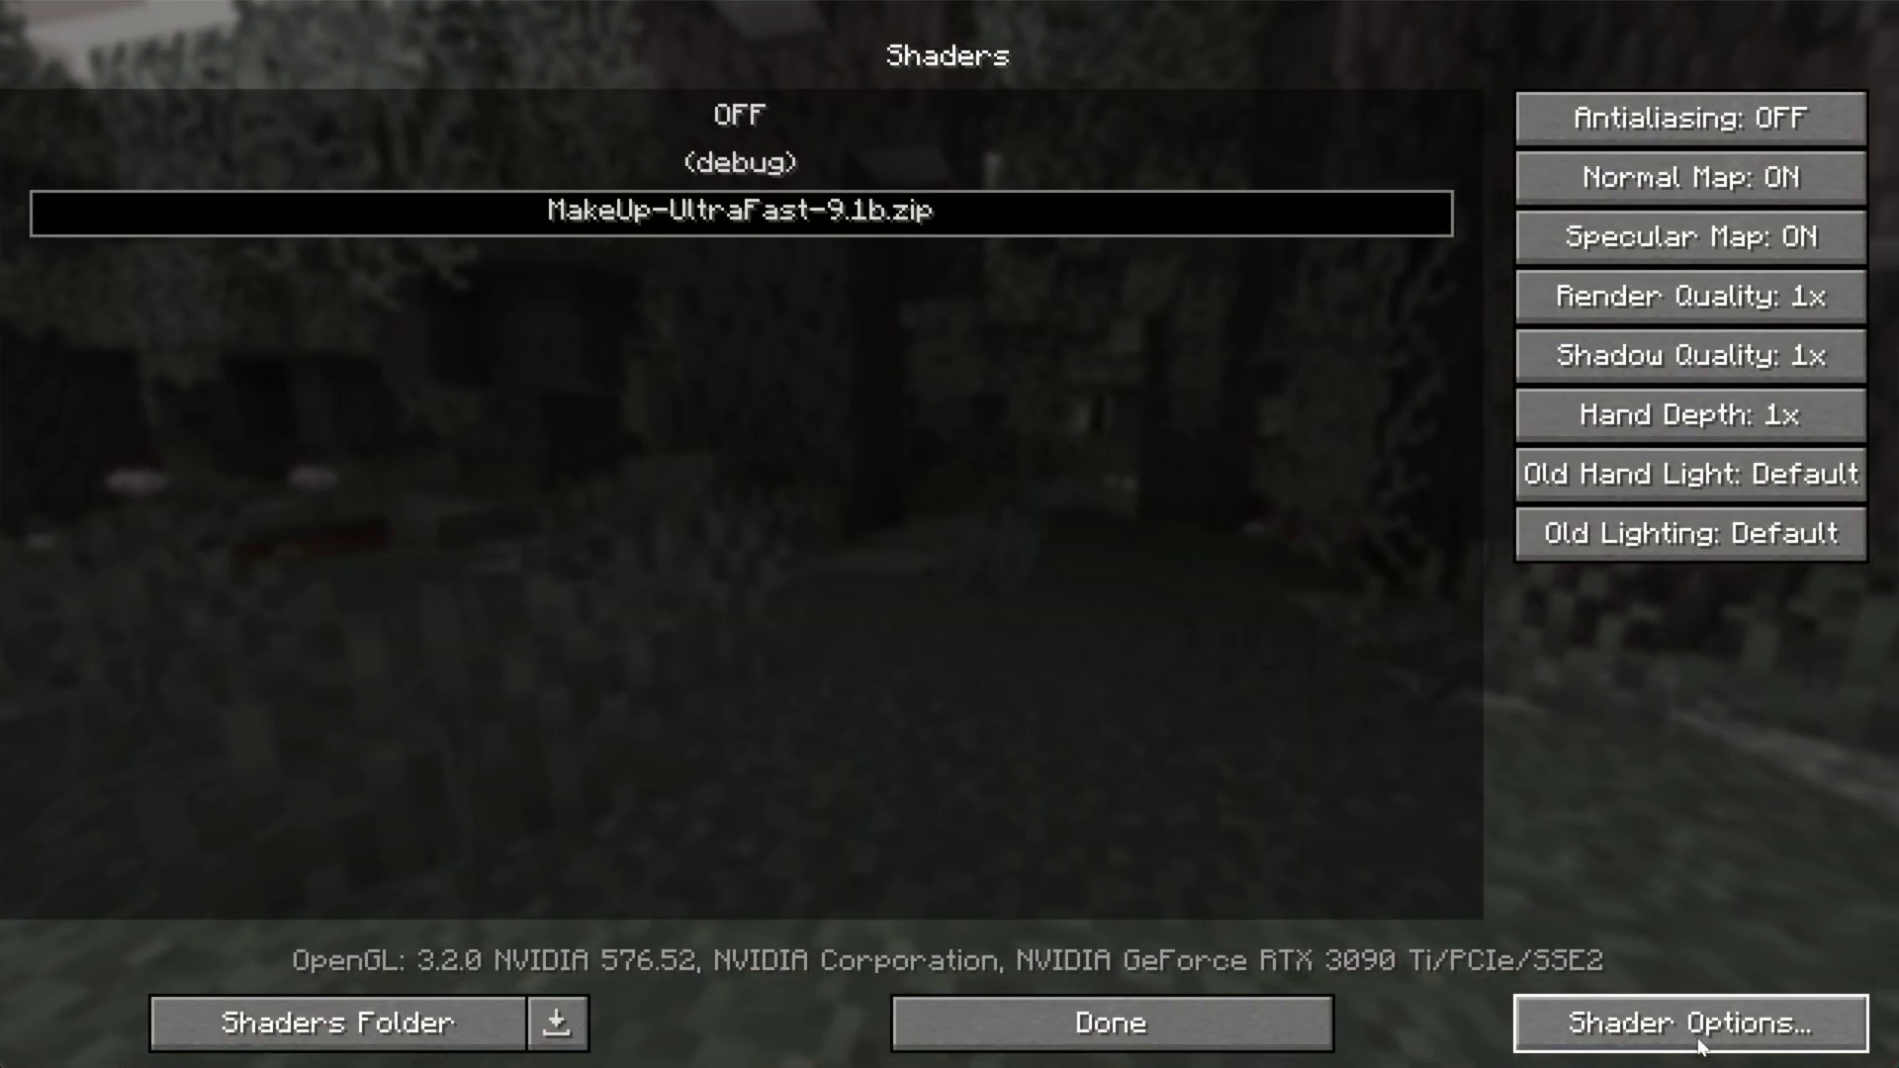
With MakeUp-UltraFast-9.1b.zip as the active shader pack, view its shader options and return to the title screen.
{"action": "left_click", "coordinate": [1701, 1045]}
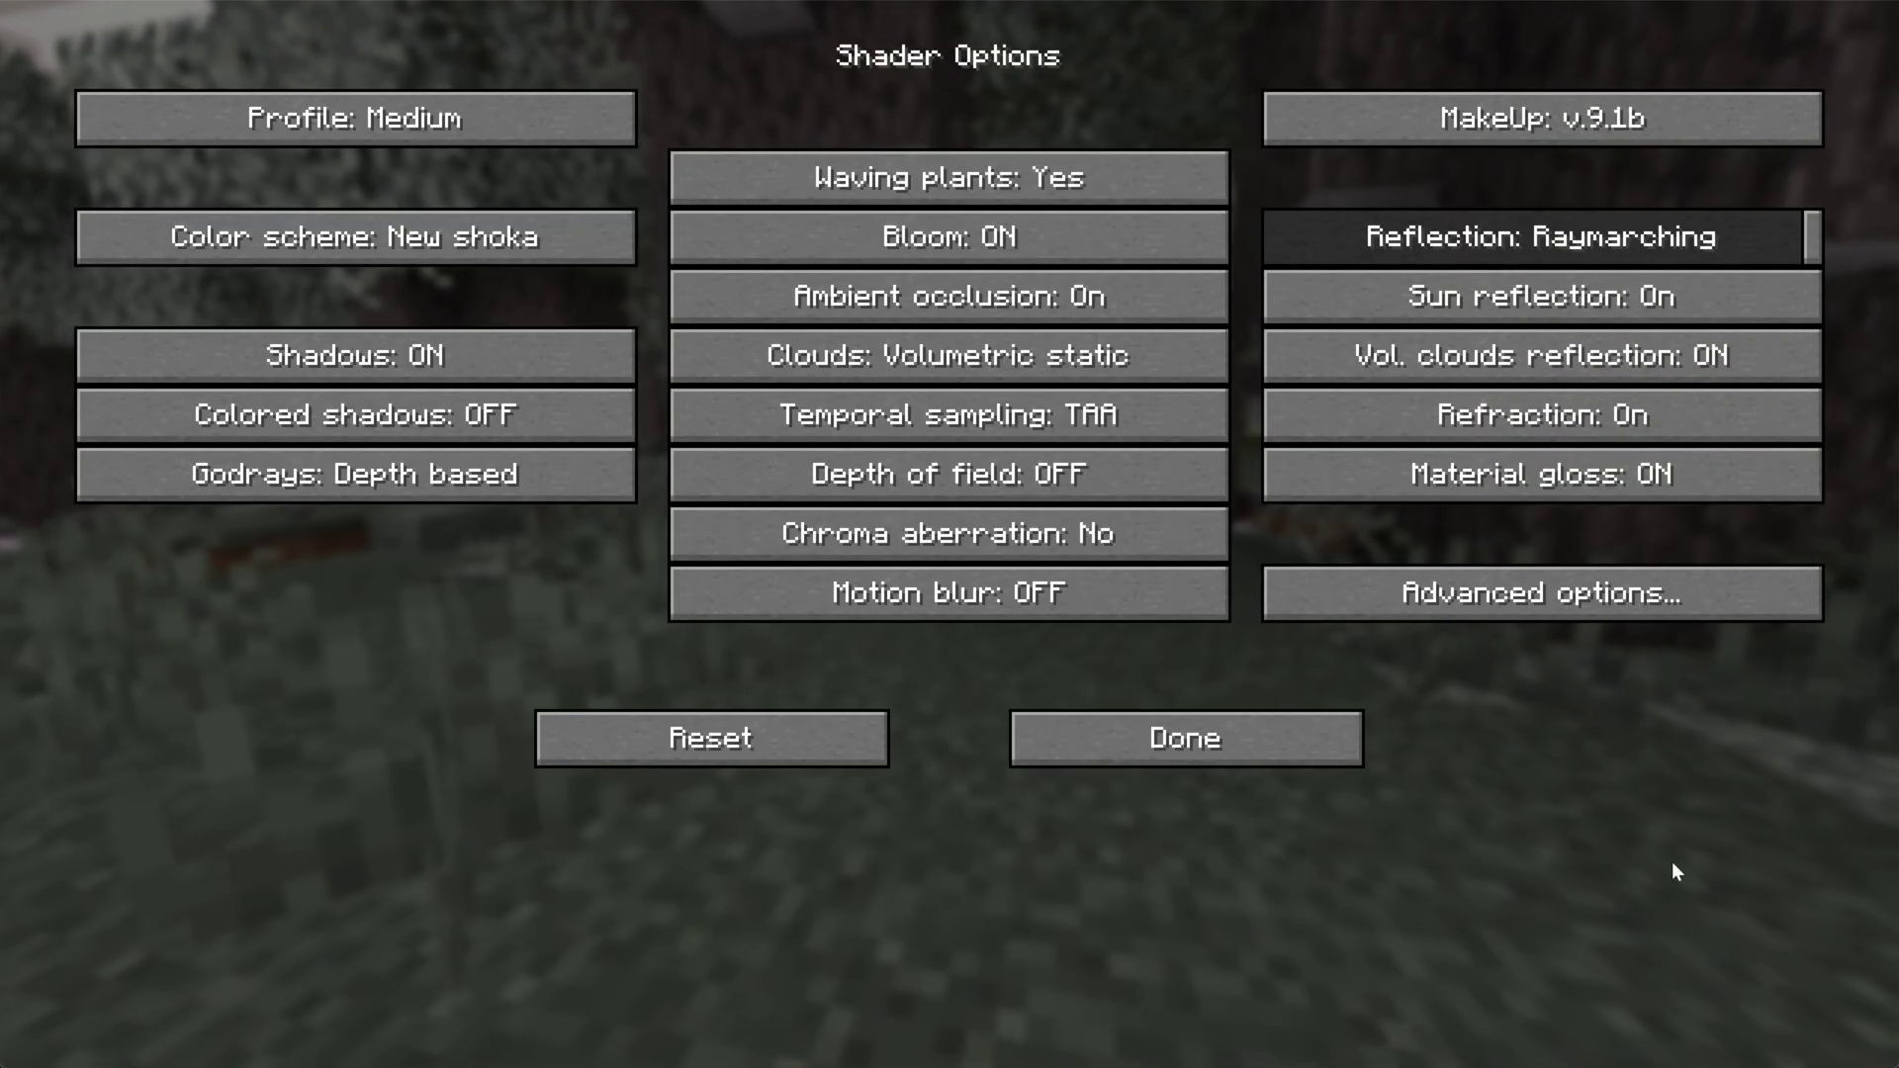
{"action": "left_click", "coordinate": [1102, 740]}
{"action": "left_click", "coordinate": [1102, 1024]}
{"action": "left_click", "coordinate": [958, 717]}
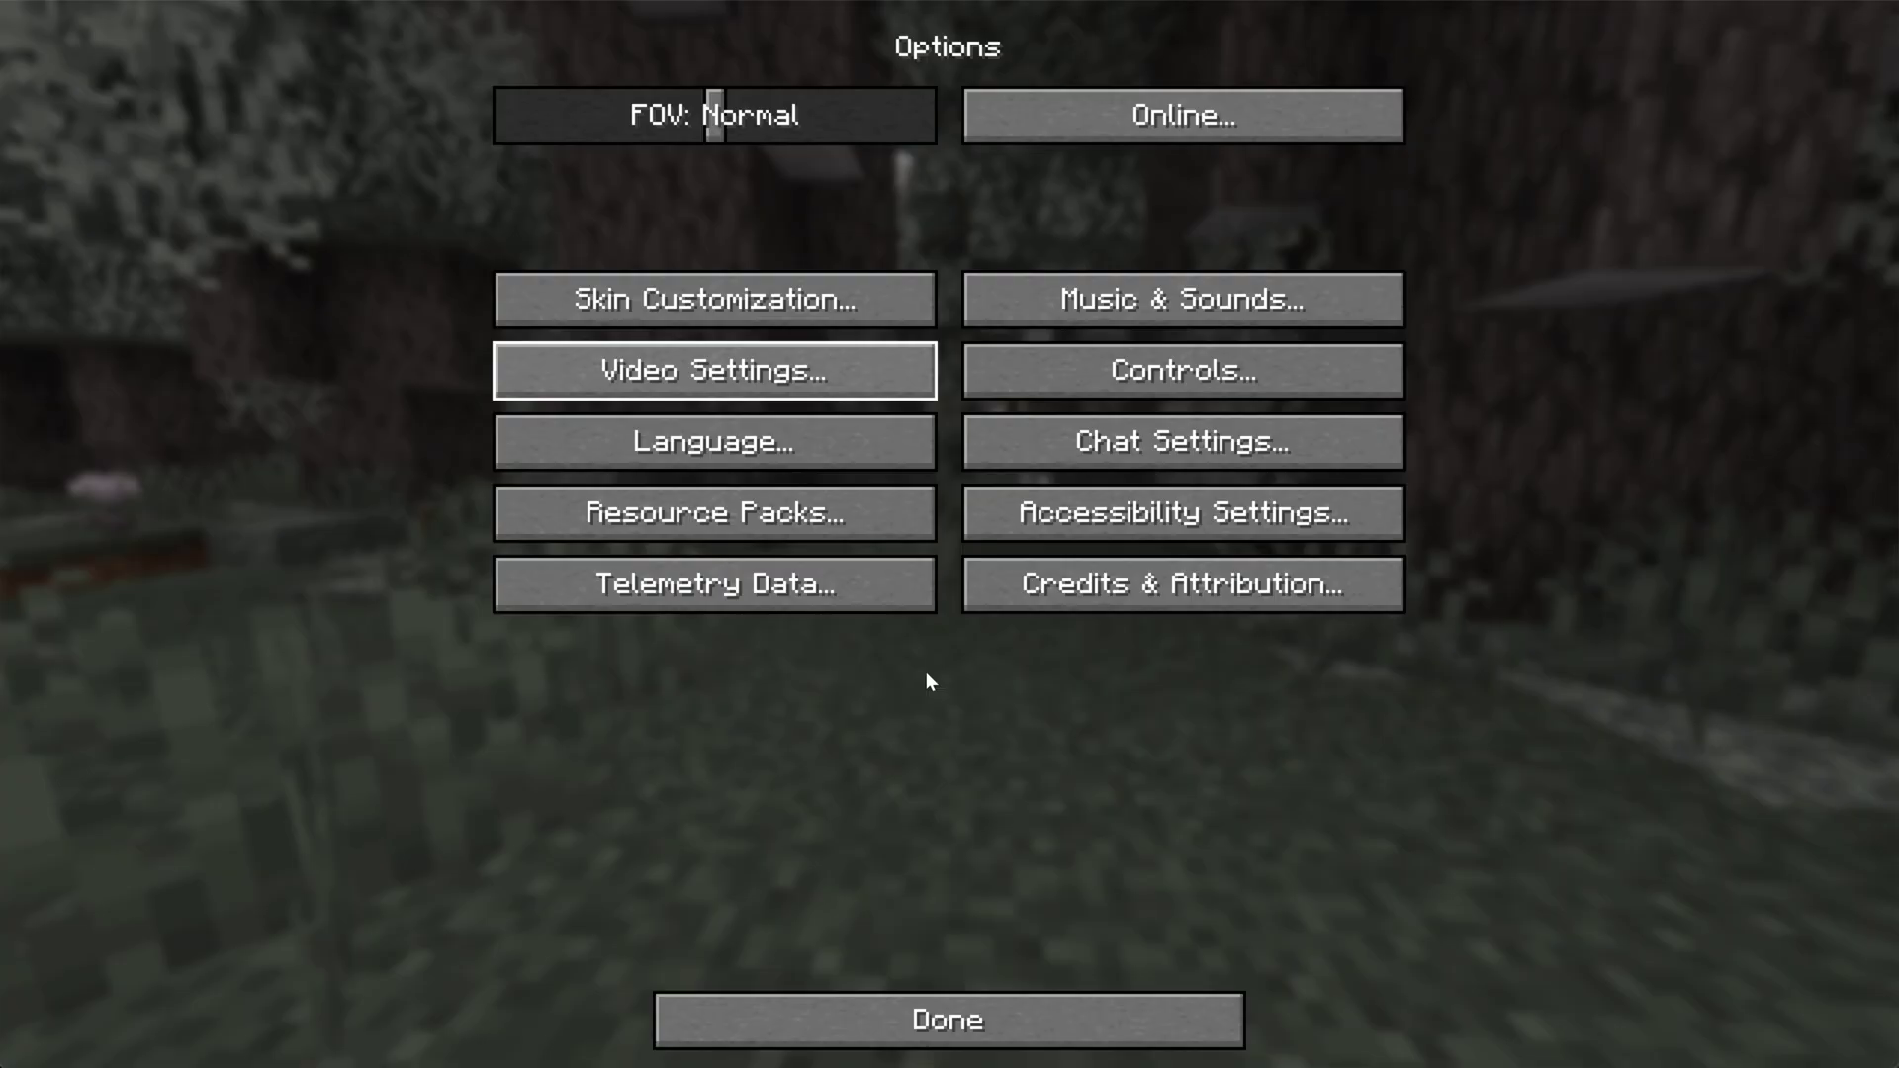
{"action": "left_click", "coordinate": [948, 1020]}
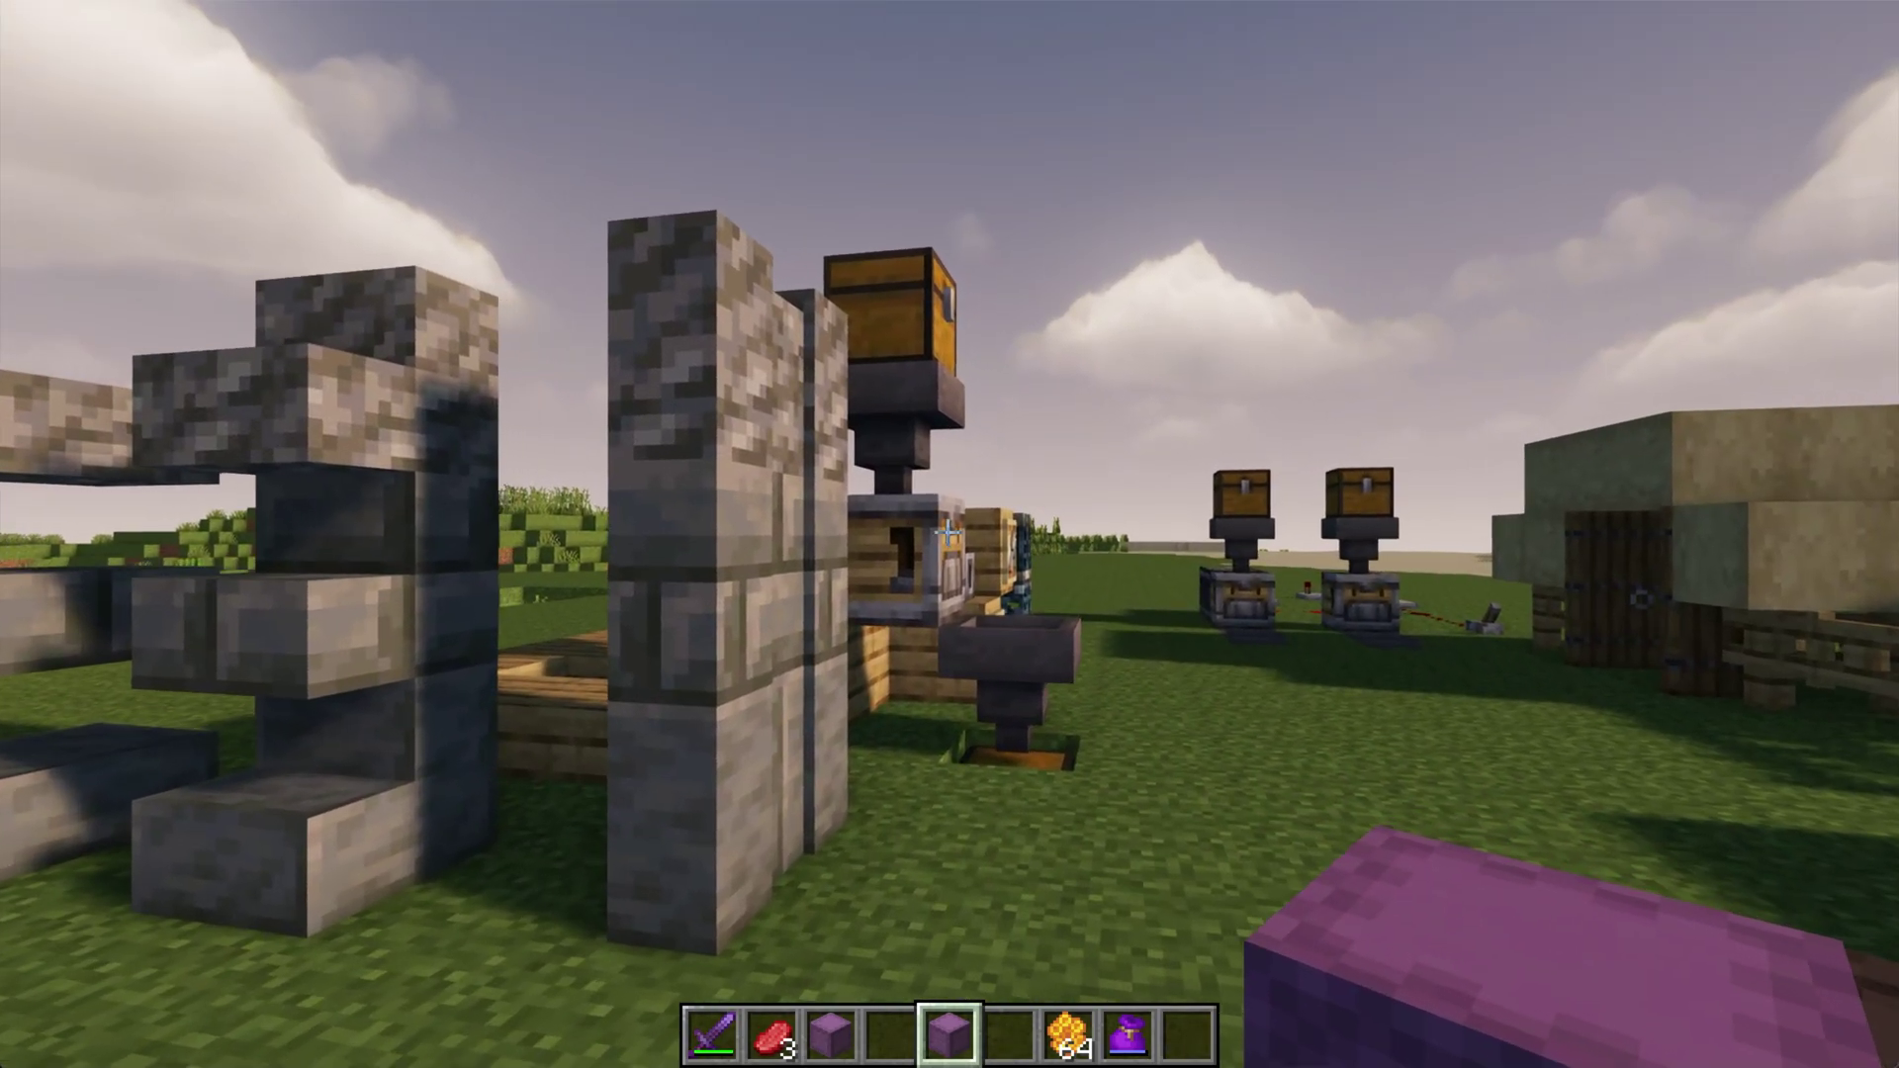
Walk around the world and examine how the shaders render the sky, clouds, shadows and builds.
{"action": "key", "text": "d"}
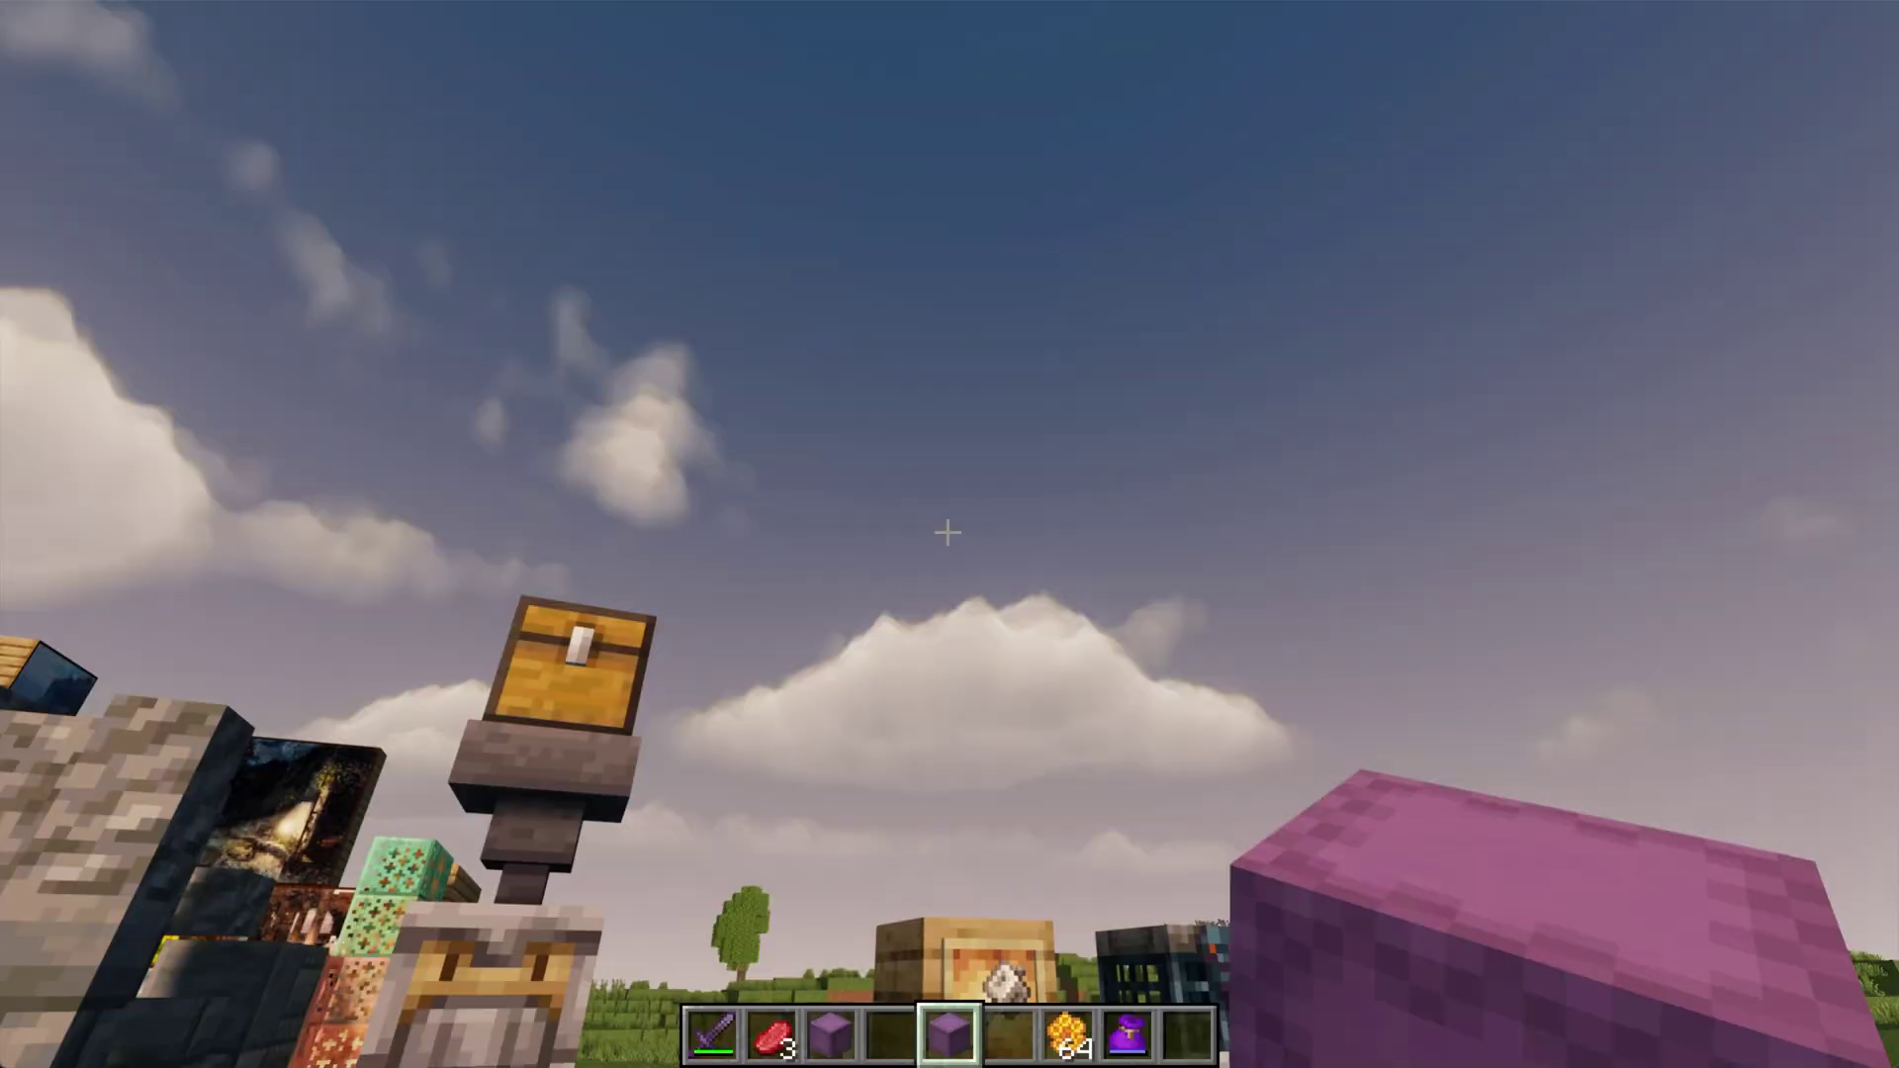
{"action": "key", "text": "w"}
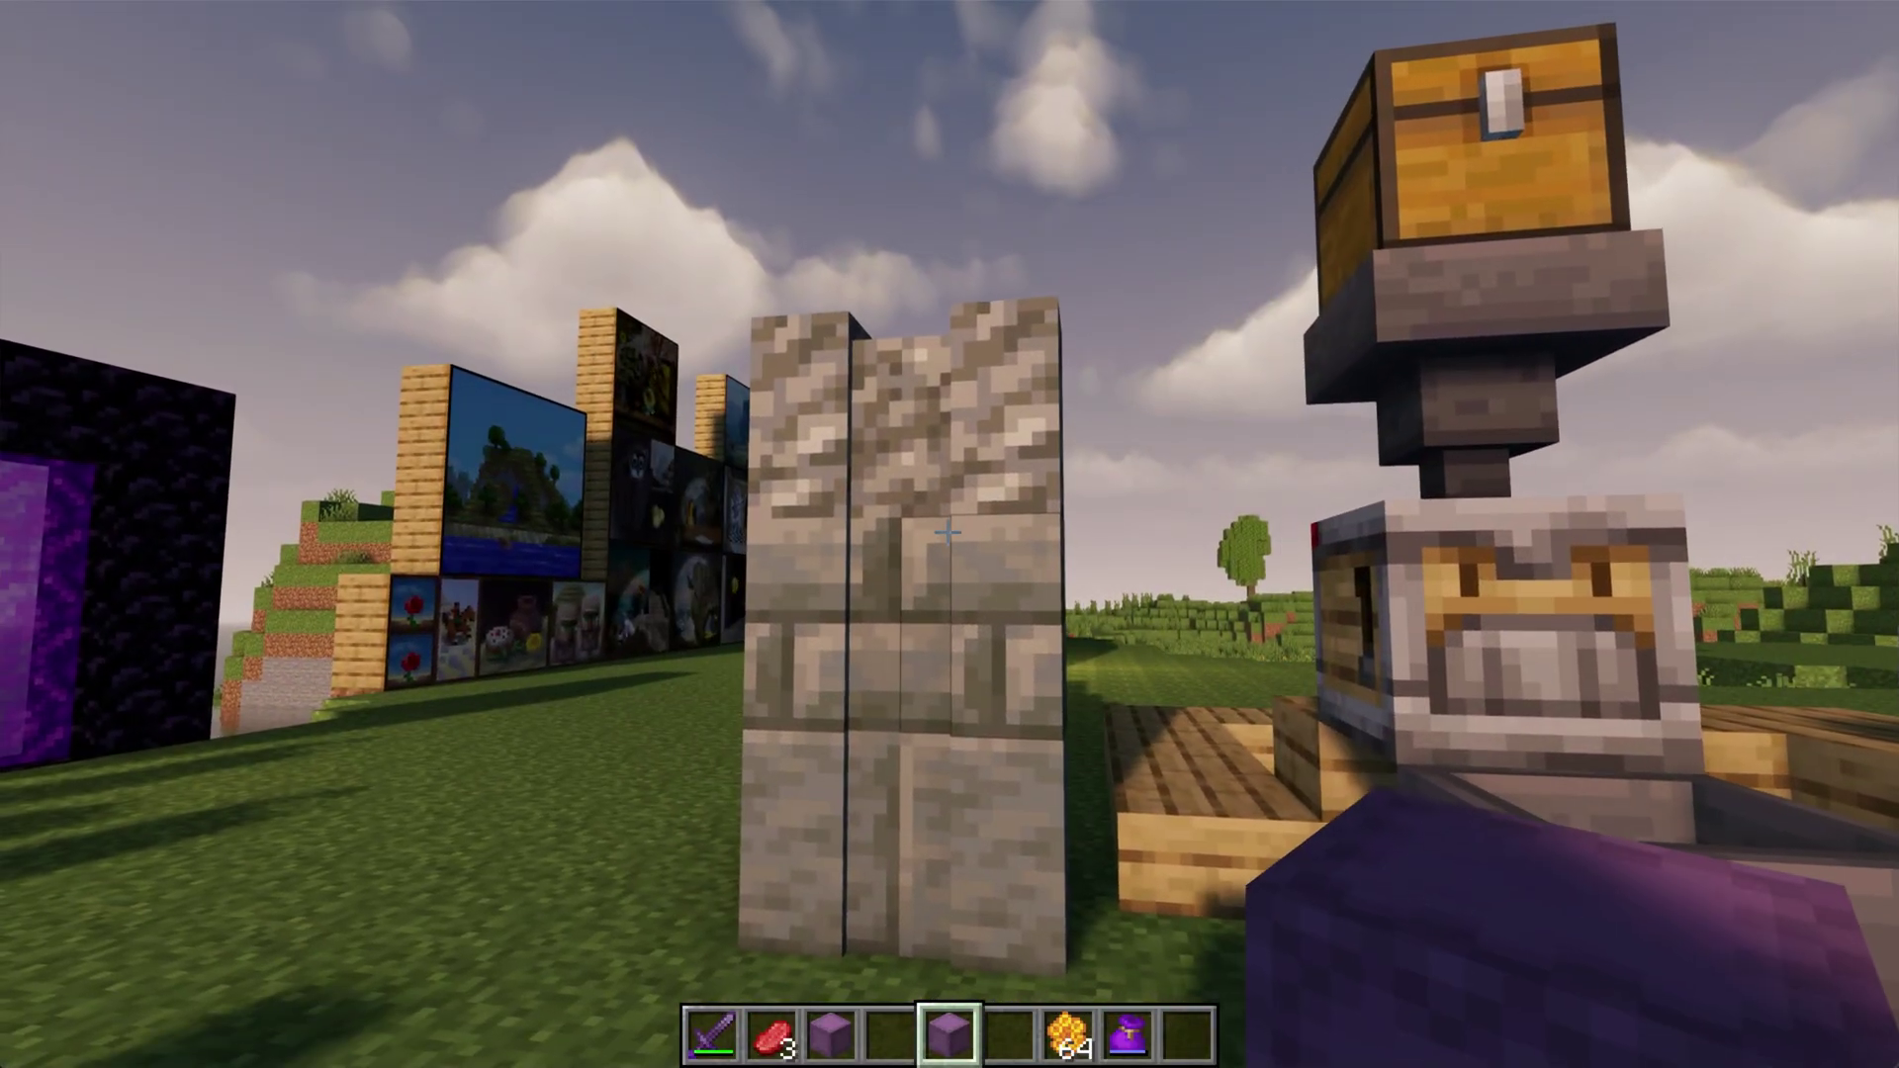
{"action": "key", "text": "w"}
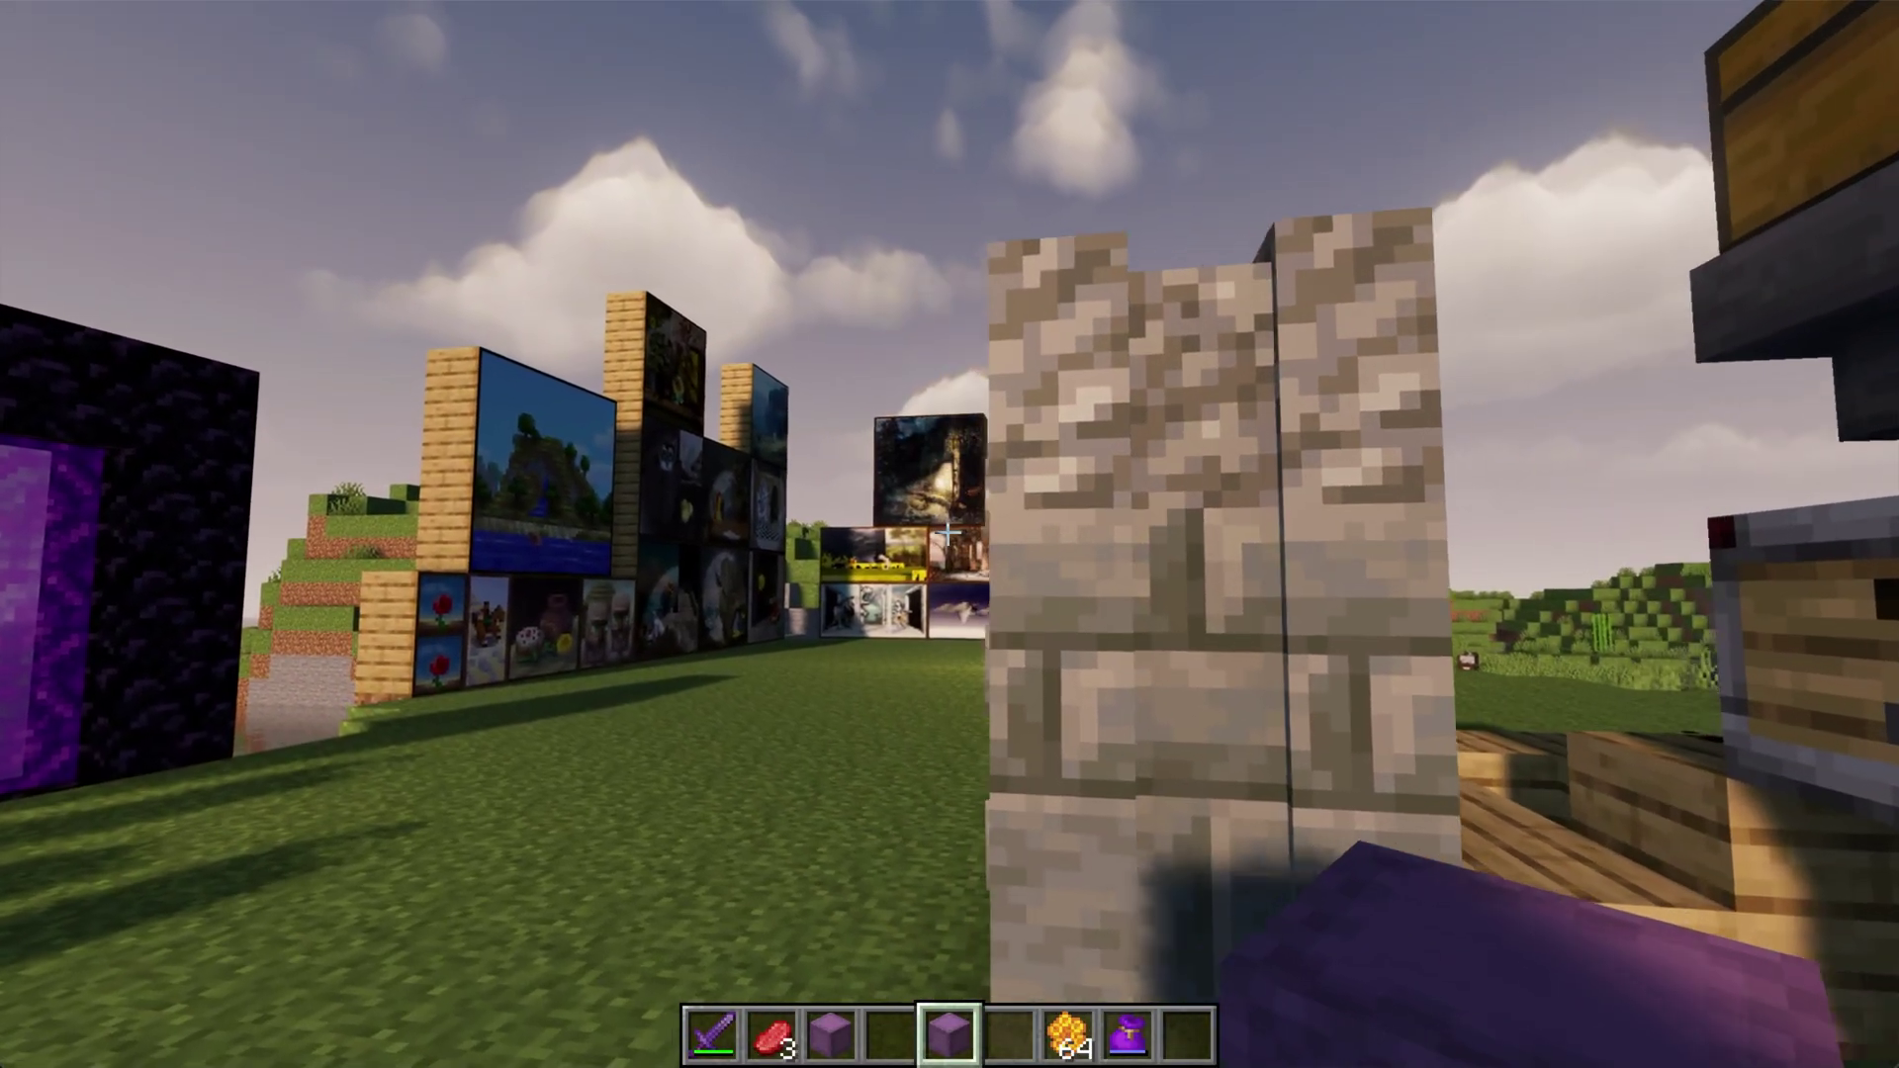
{"action": "key", "text": "w"}
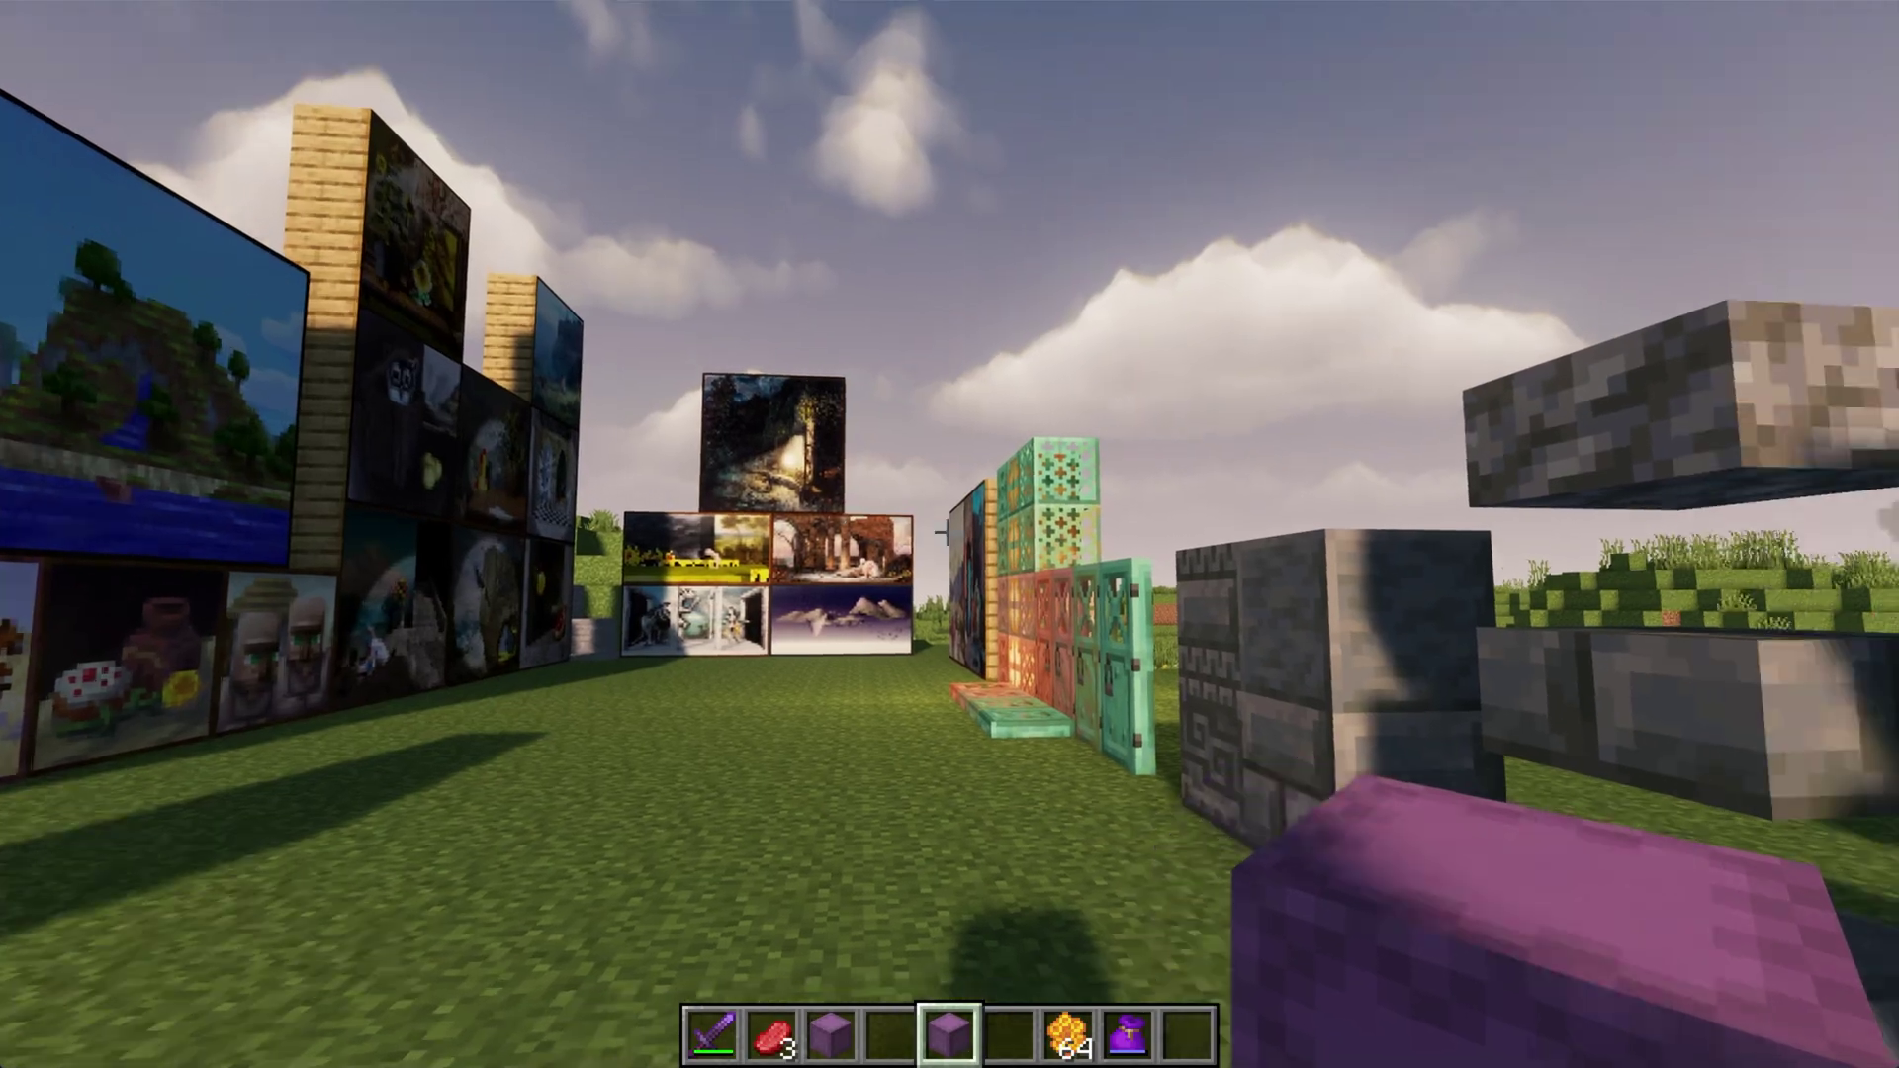
{"action": "key", "text": "d"}
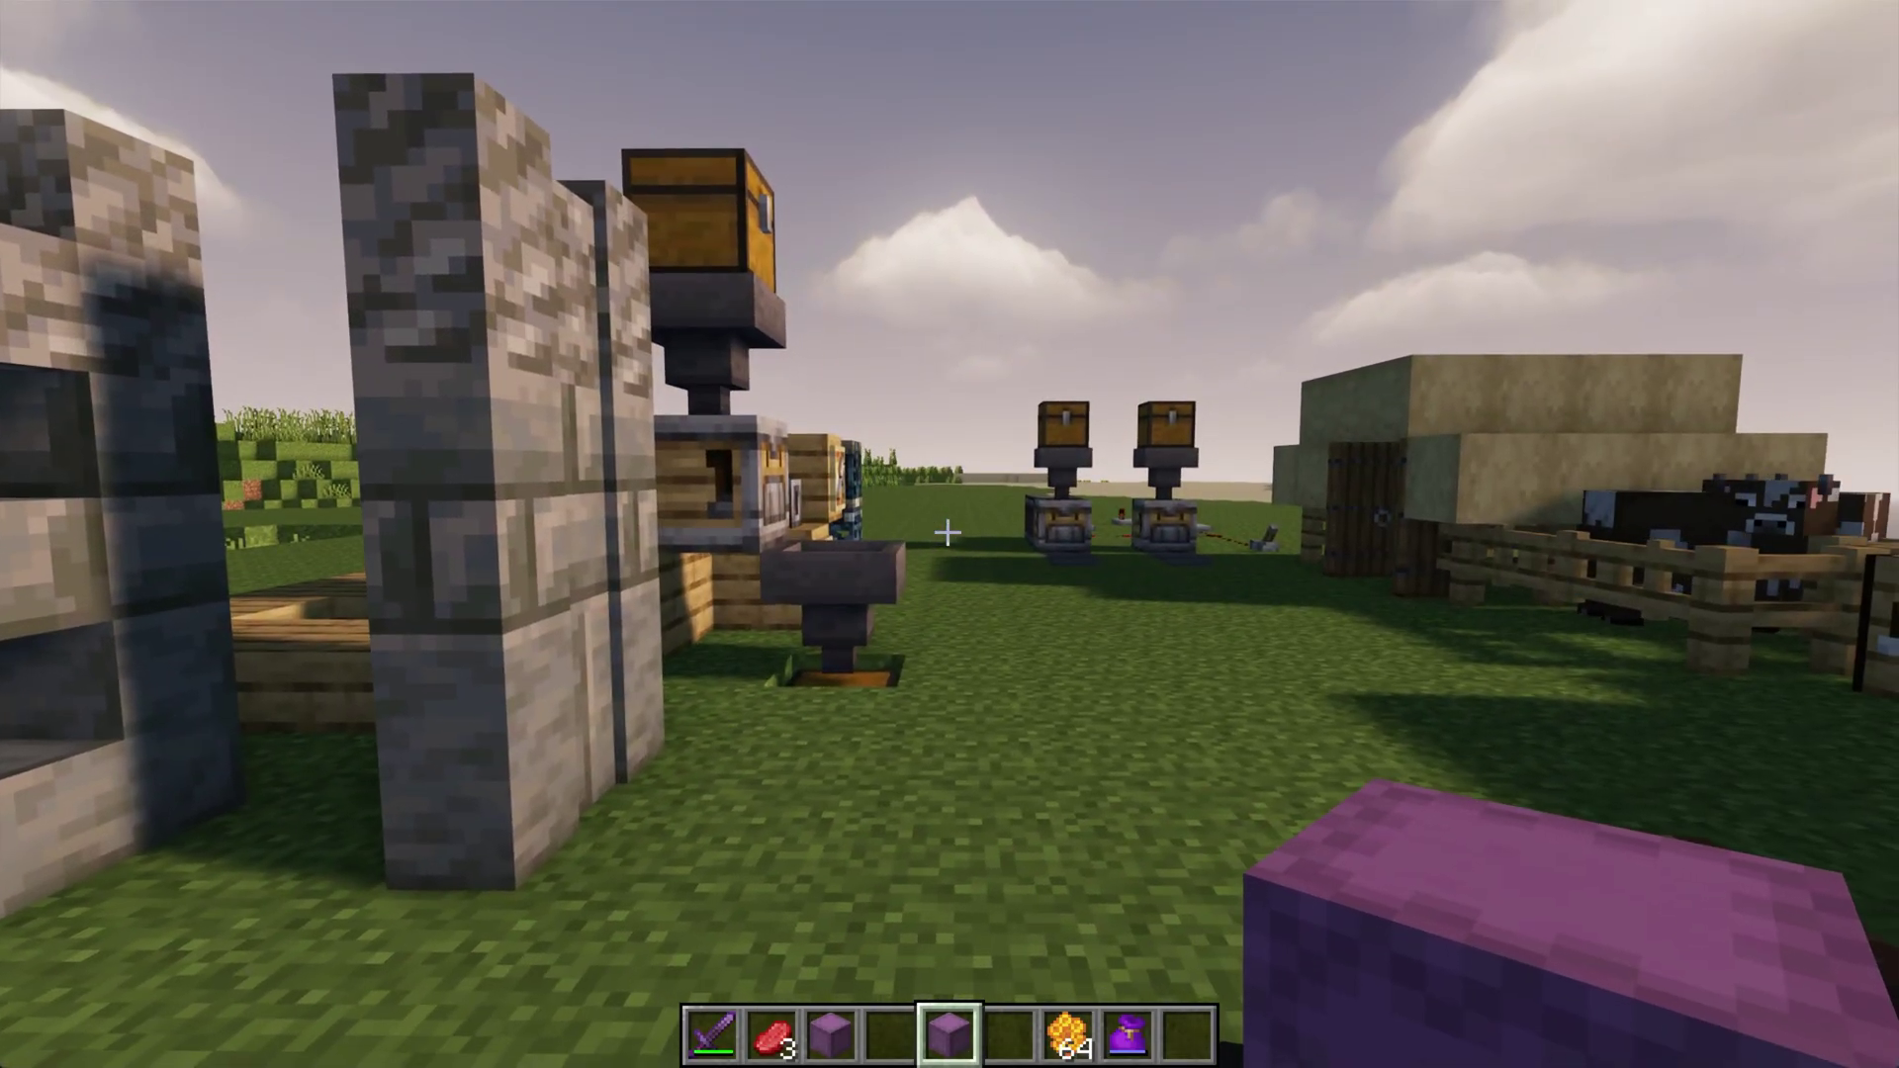
{"action": "key", "text": "w"}
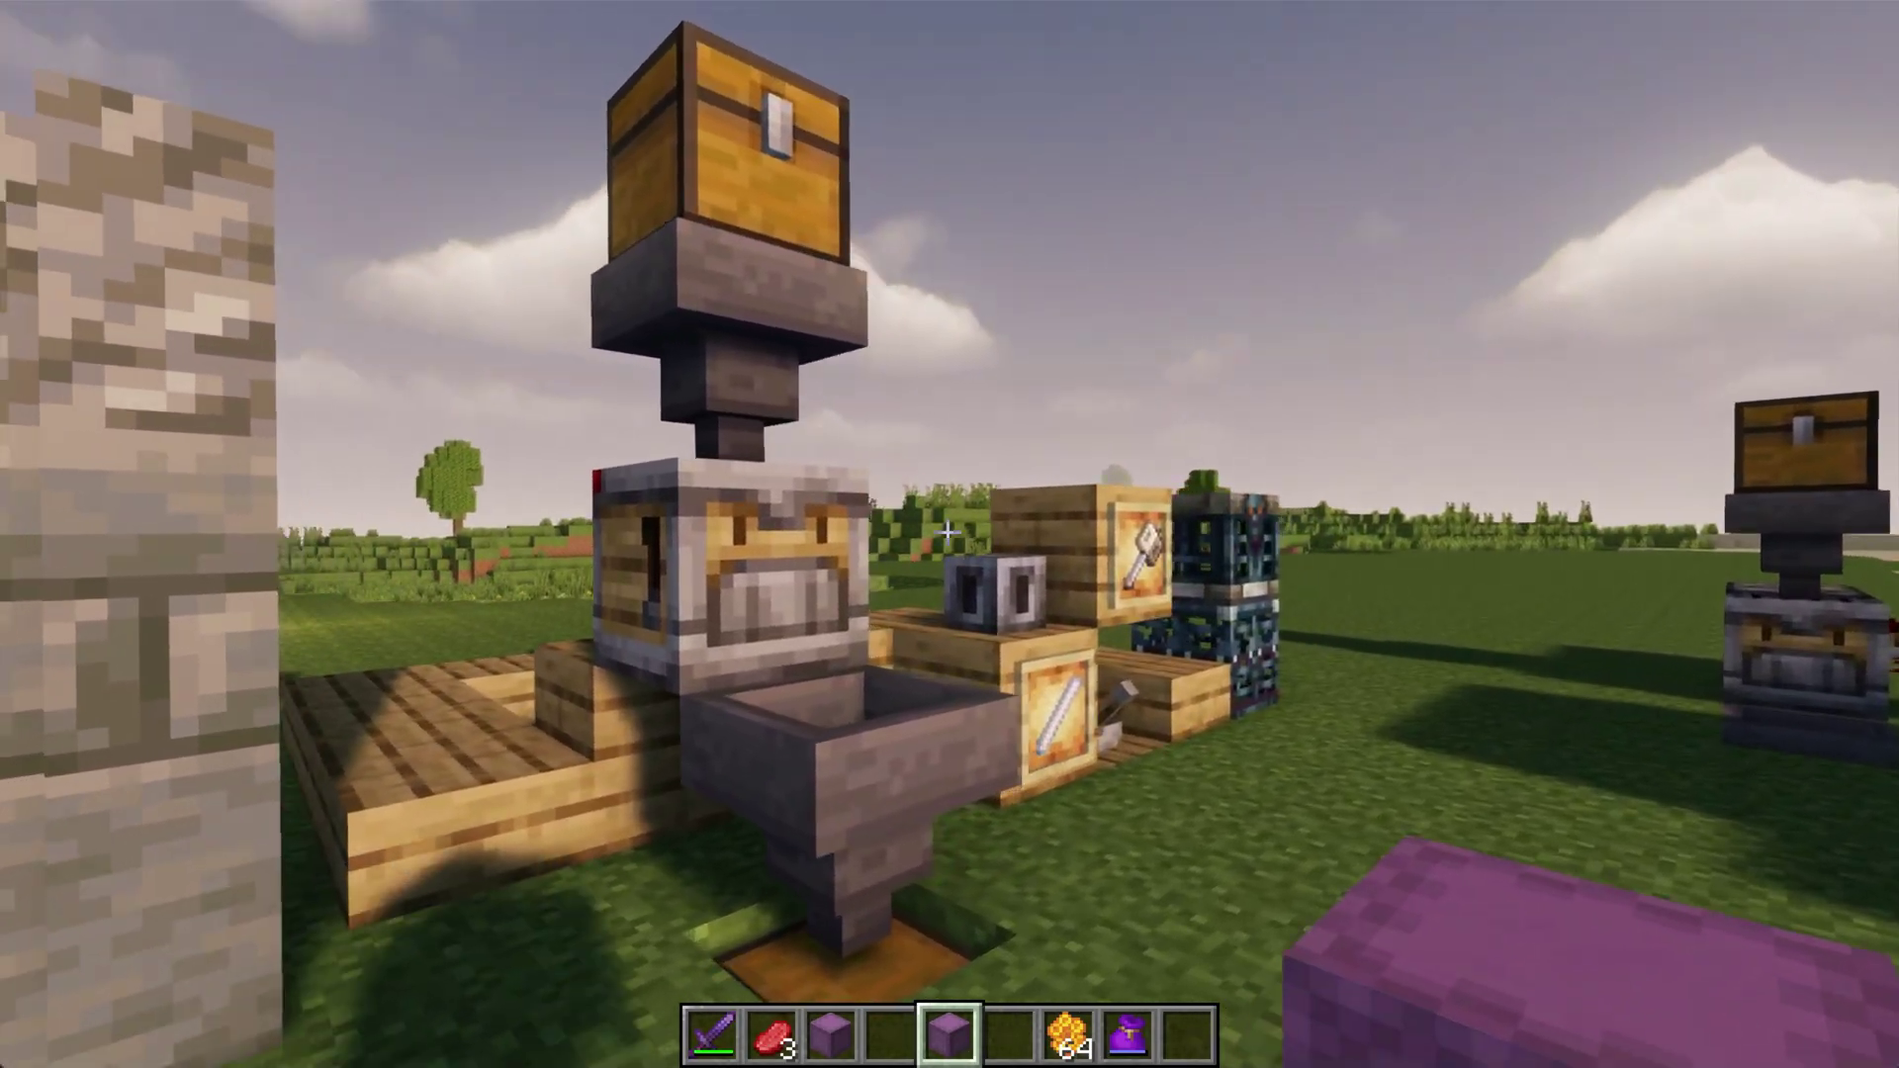
{"action": "key", "text": "w"}
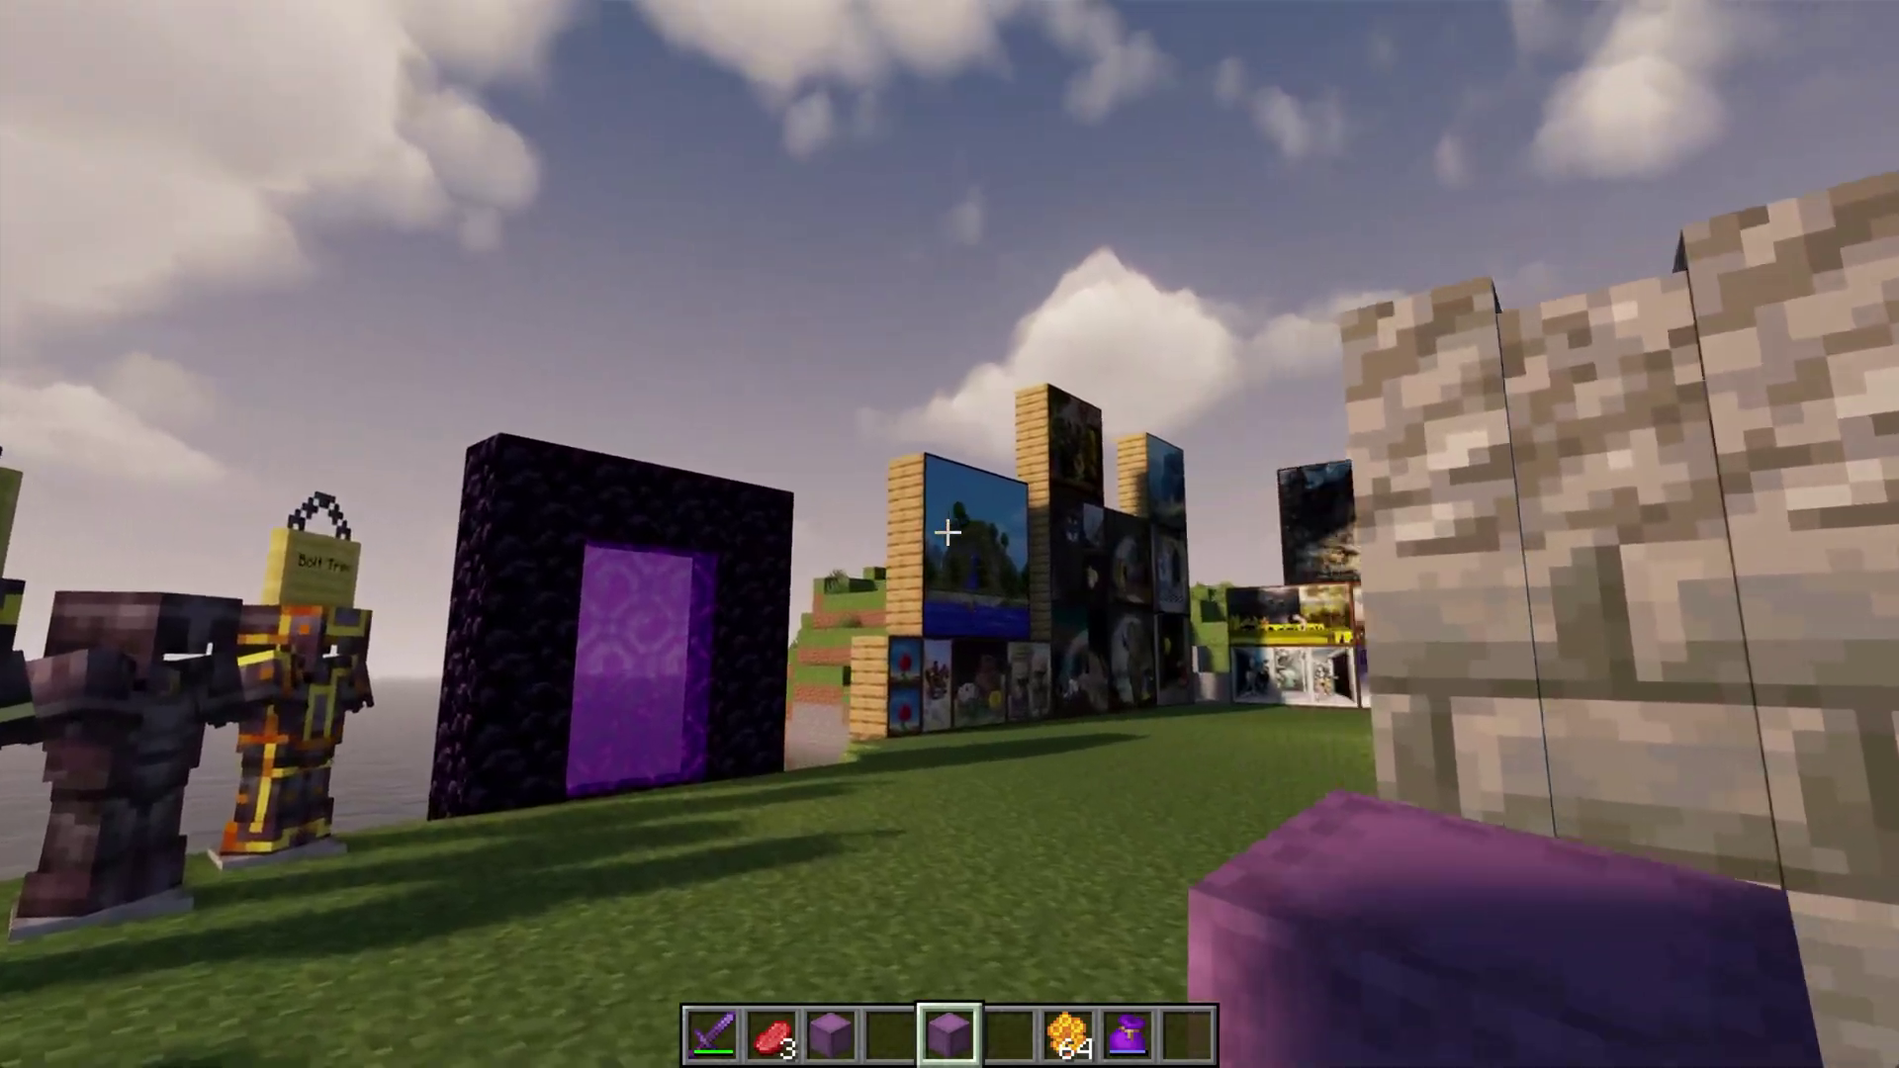